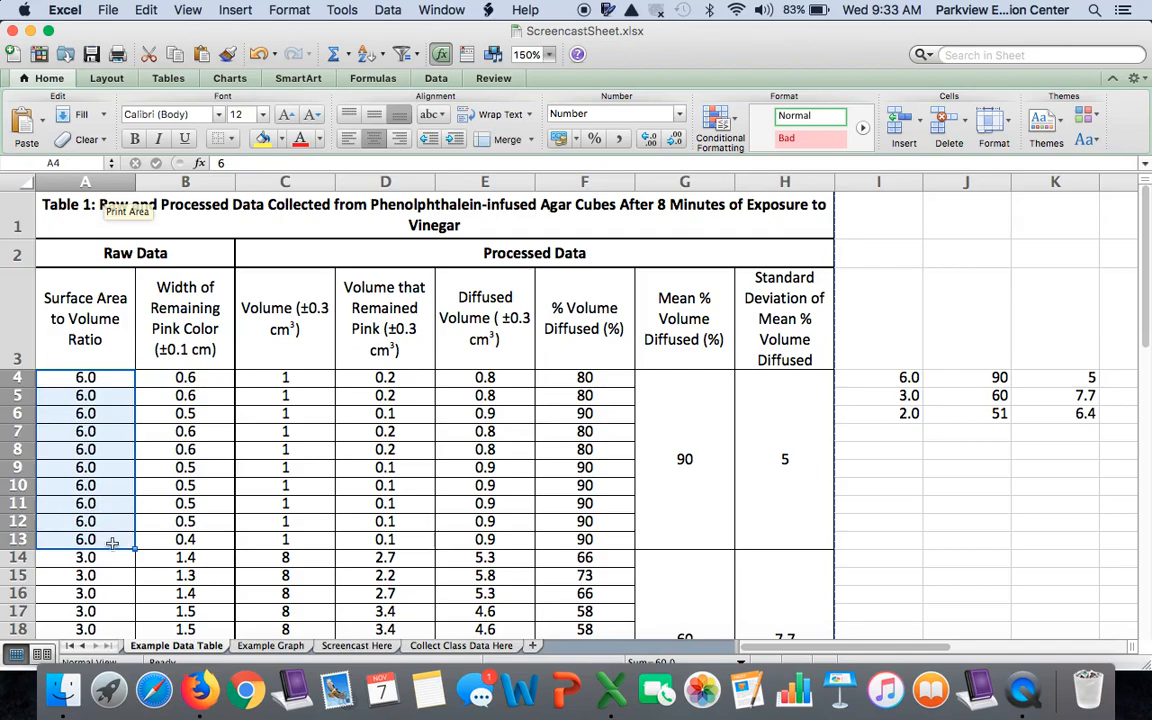
# Examine the surface-area-to-volume groups in the example data table and the formulas in their mean and standard deviation cells
pyautogui.scroll(-3, 112, 542)
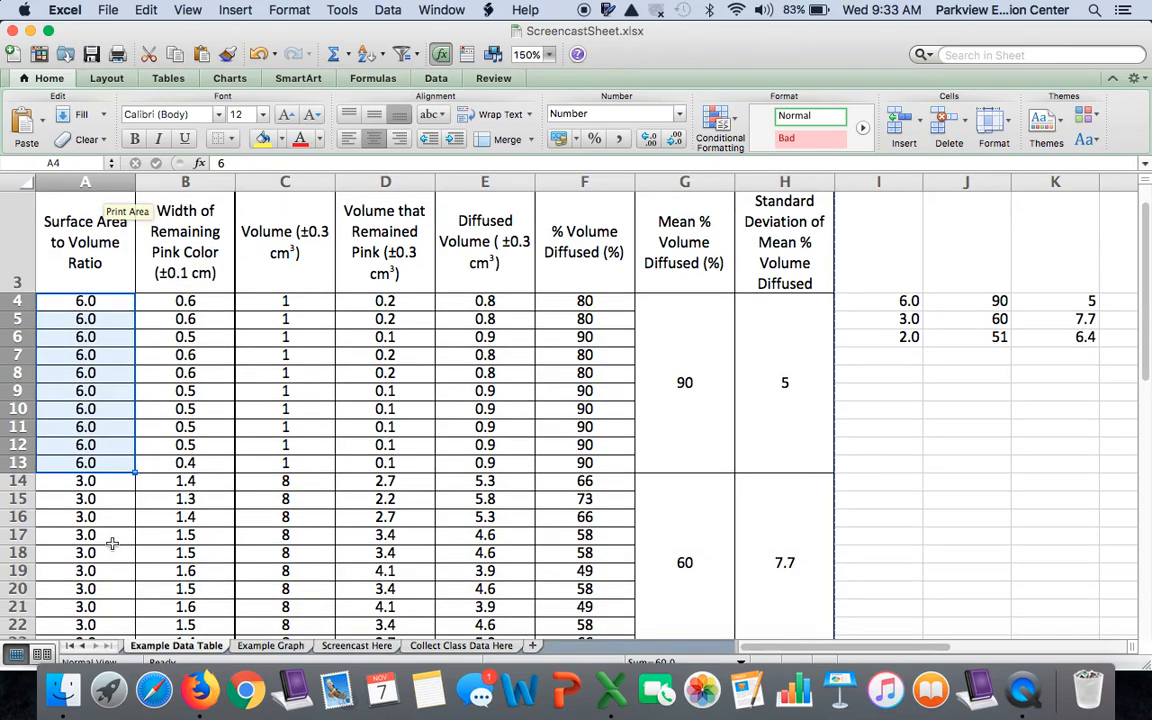
pyautogui.scroll(2, 112, 545)
pyautogui.scroll(-5, 112, 544)
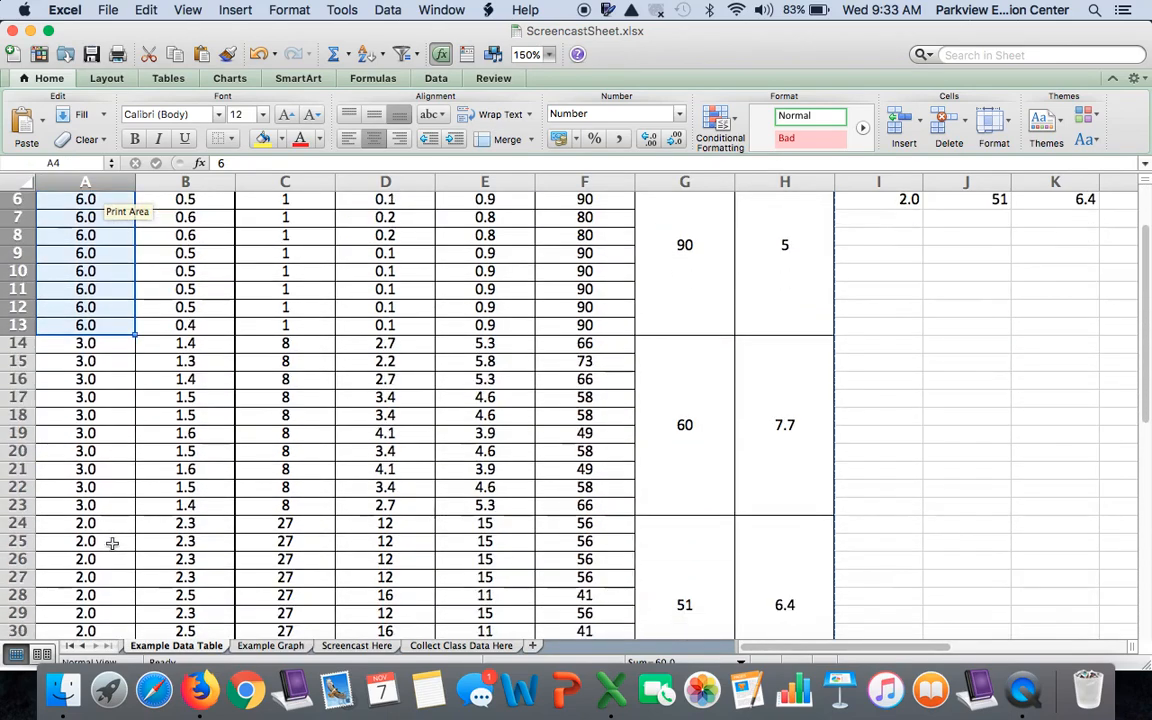
pyautogui.scroll(5, 112, 542)
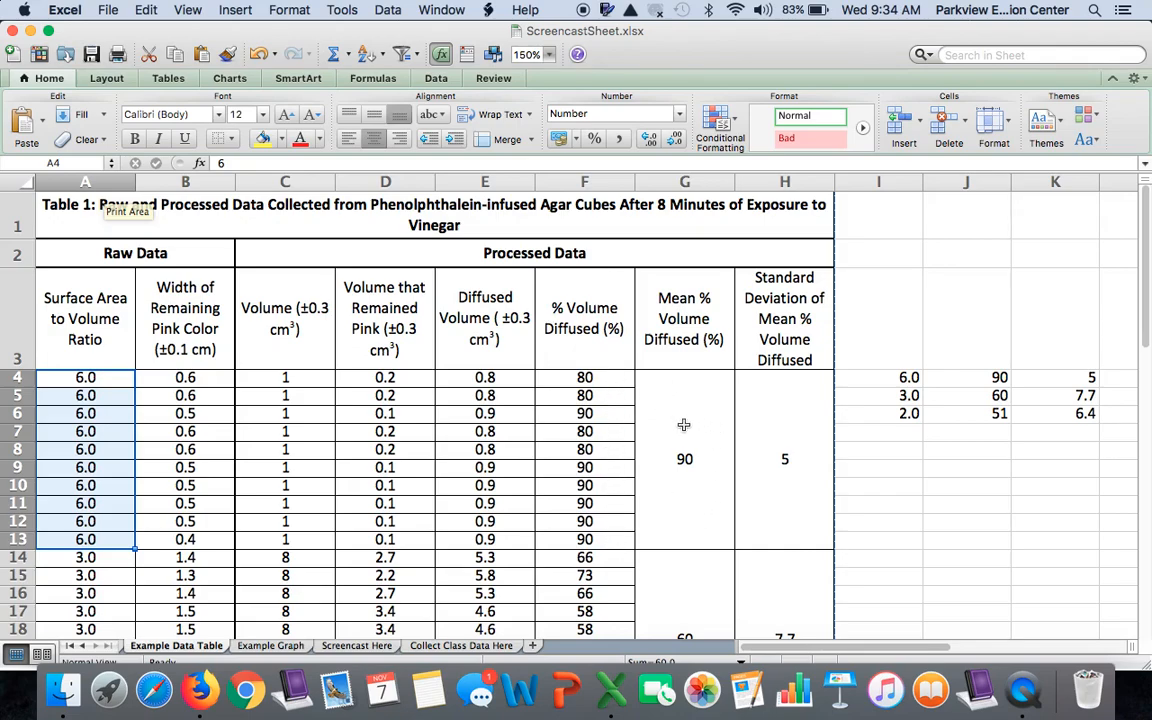
pyautogui.scroll(-5, 685, 482)
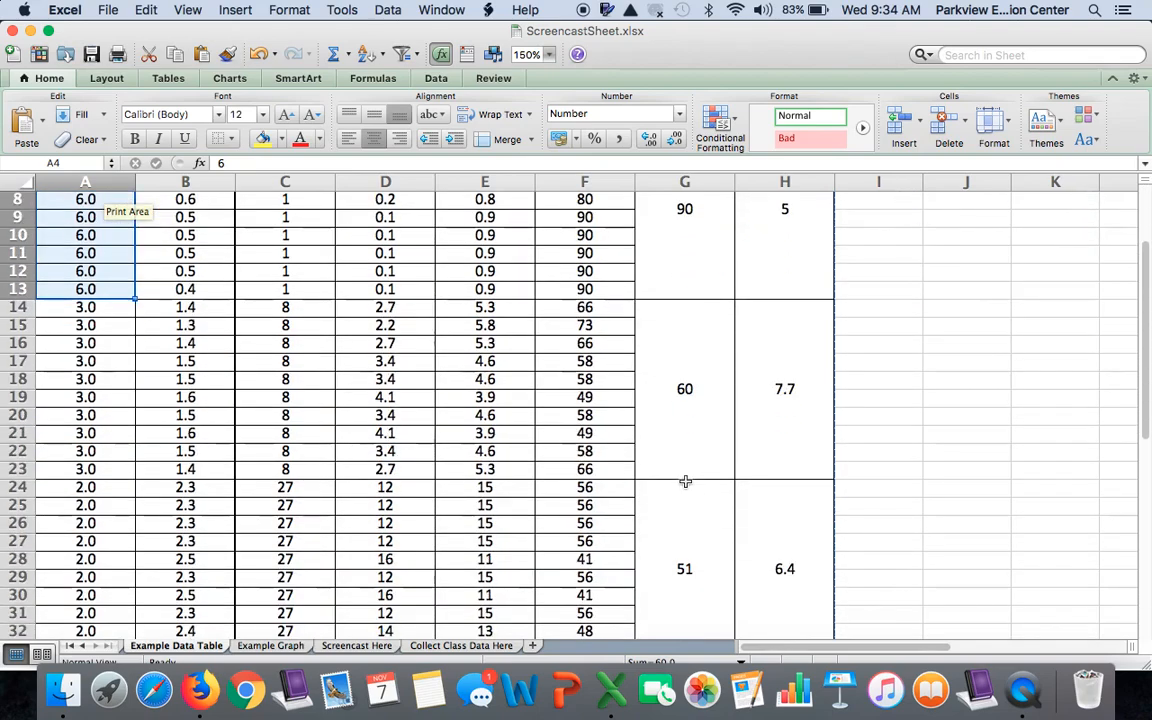
pyautogui.moveTo(90, 305); pyautogui.dragTo(107, 469)
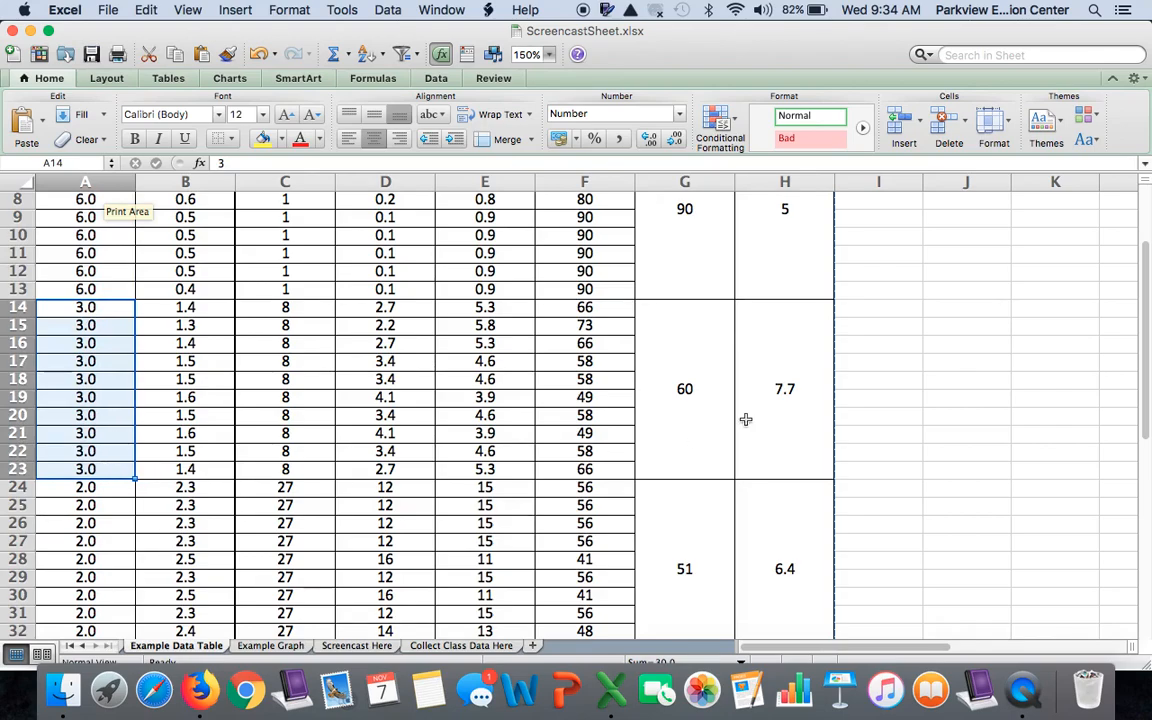
pyautogui.click(684, 252)
pyautogui.press('Down')
pyautogui.press('Down')
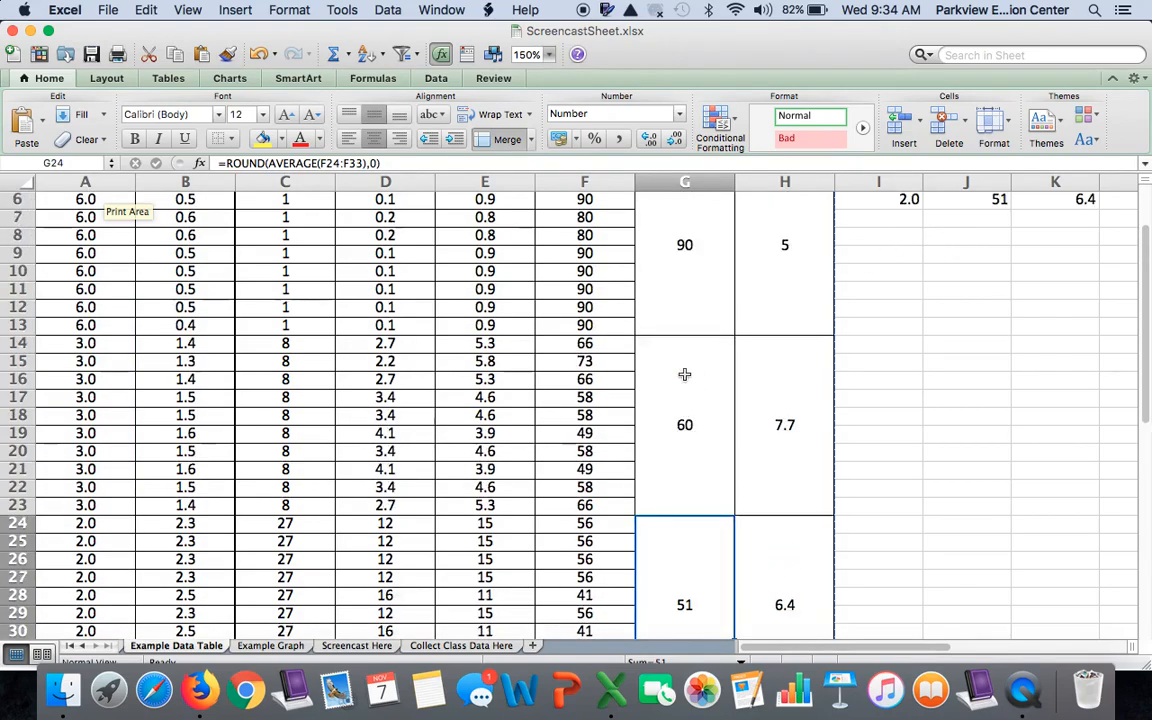
pyautogui.scroll(3, 684, 375)
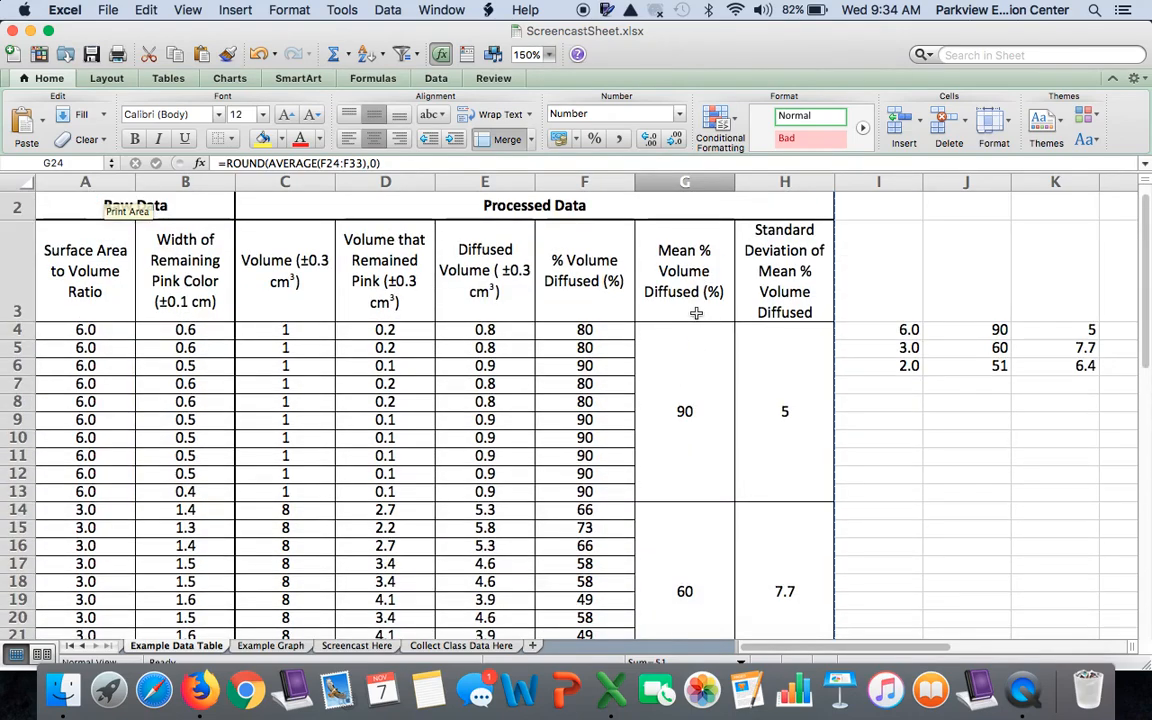
pyautogui.click(776, 351)
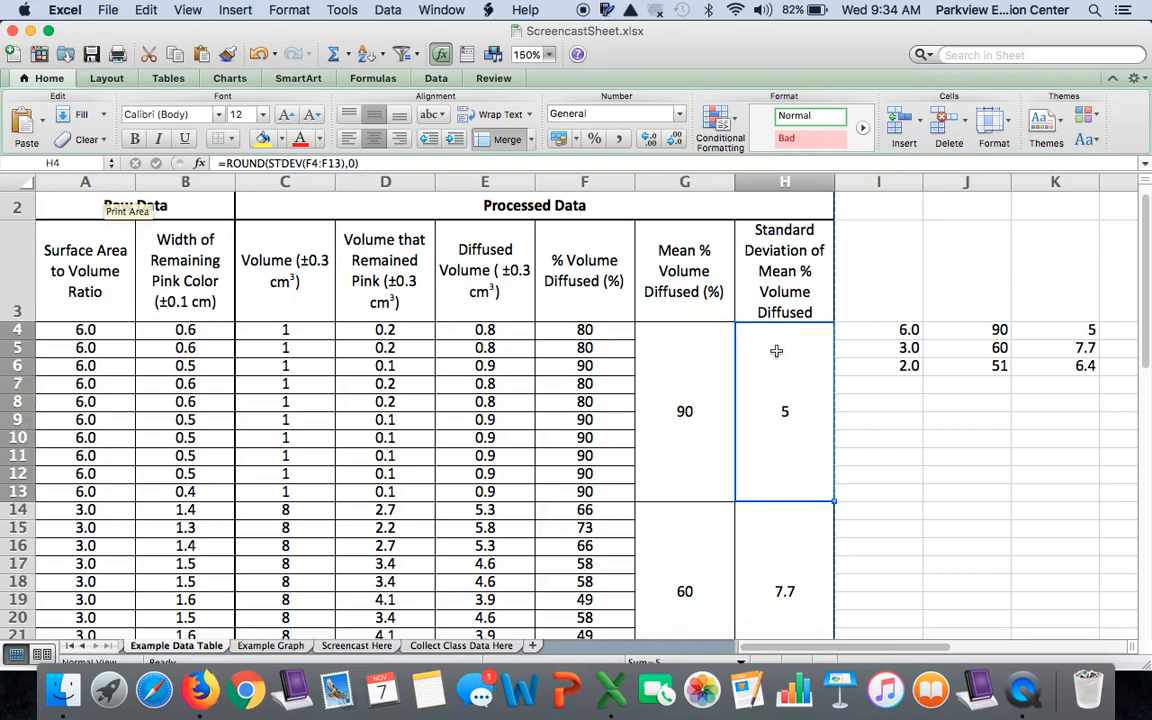
pyautogui.click(690, 355)
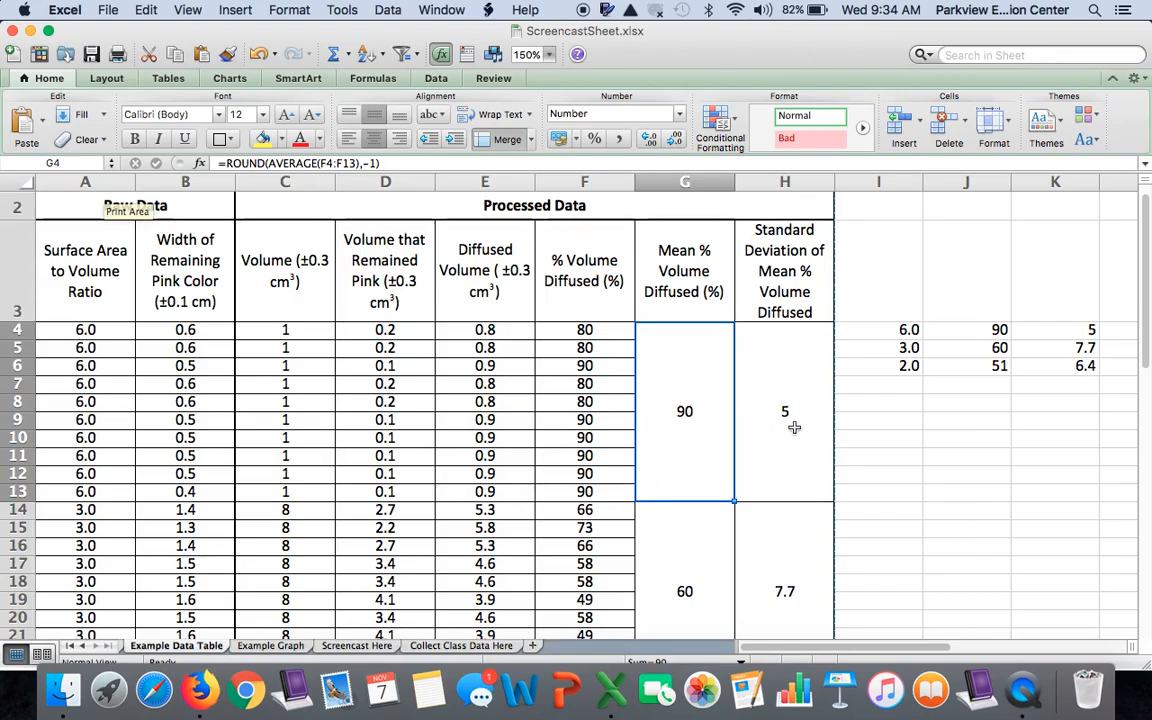
# On the Screencast Here sheet, merge and center G4:G13 and H4:H13 for the 6.0 ratio group's mean and standard deviation
pyautogui.click(360, 647)
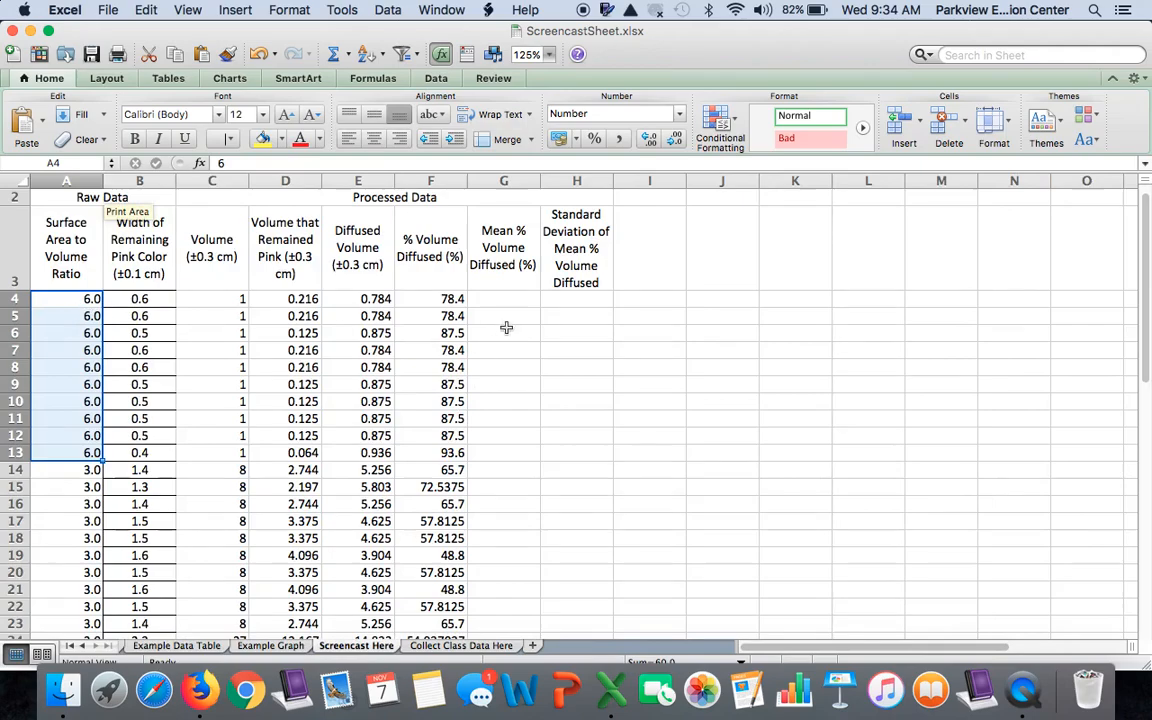
pyautogui.moveTo(514, 300); pyautogui.dragTo(515, 452)
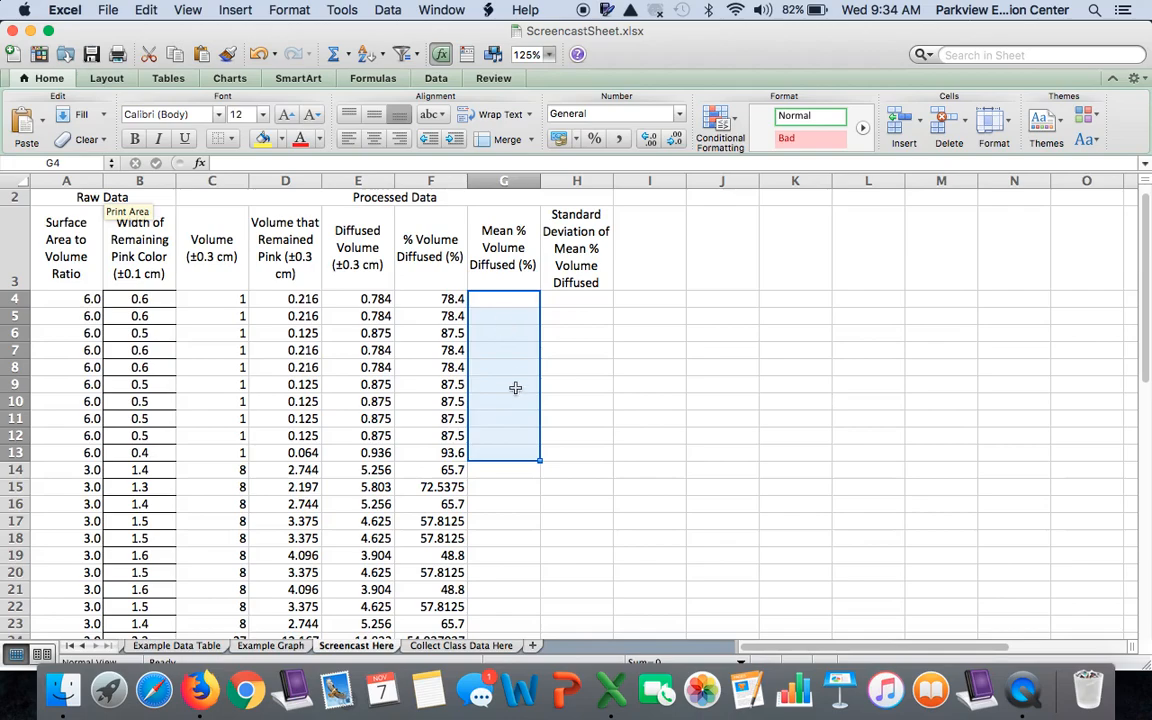
pyautogui.click(531, 142)
pyautogui.click(537, 162)
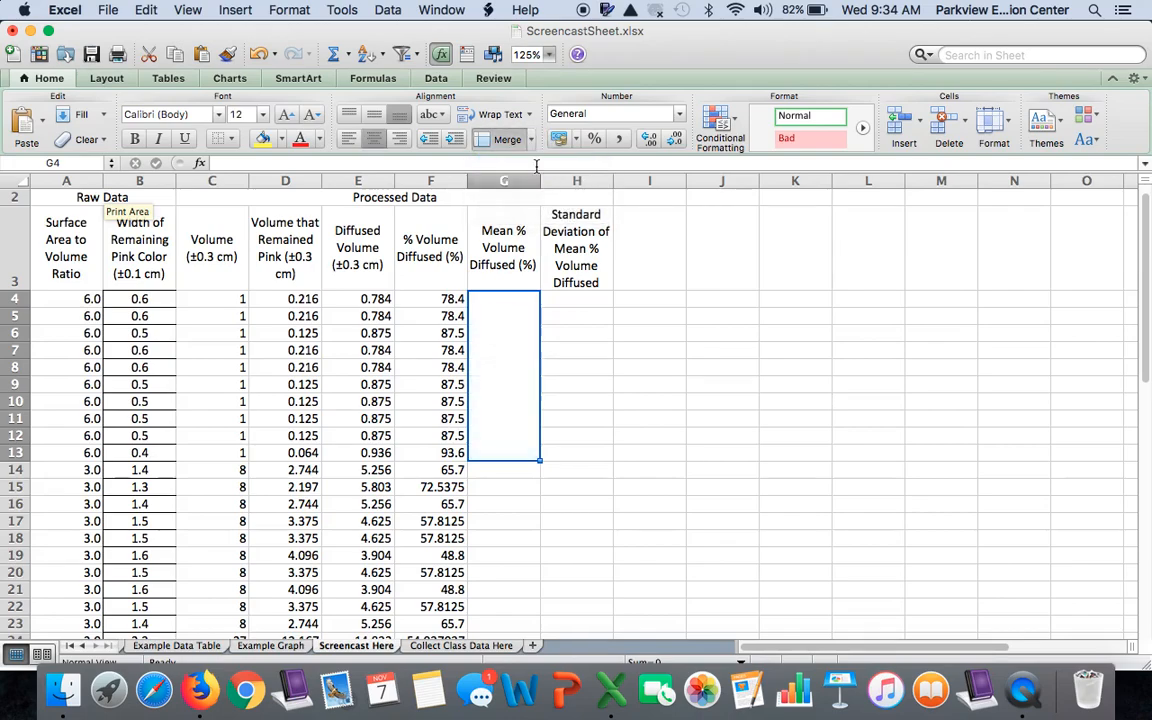
pyautogui.moveTo(563, 299); pyautogui.dragTo(570, 451)
pyautogui.click(531, 139)
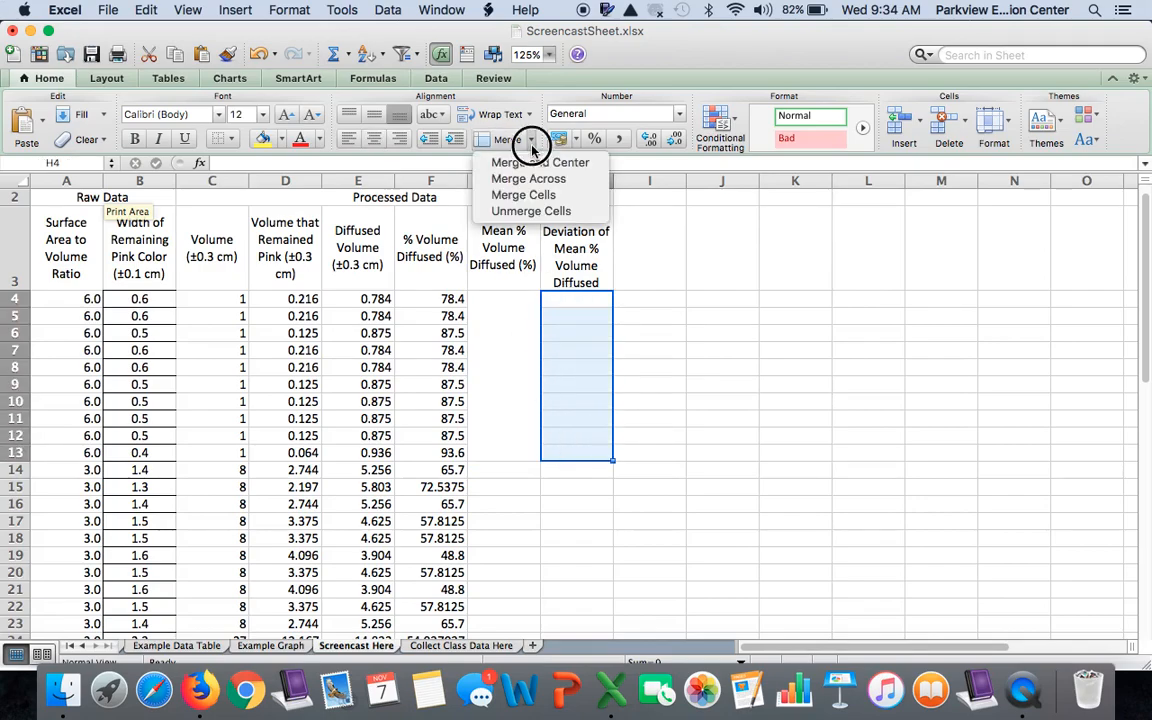
pyautogui.click(540, 162)
# Merge and center G14:G23 and H14:H23 for the 3.0 ratio group's mean and standard deviation
pyautogui.scroll(-5, 560, 370)
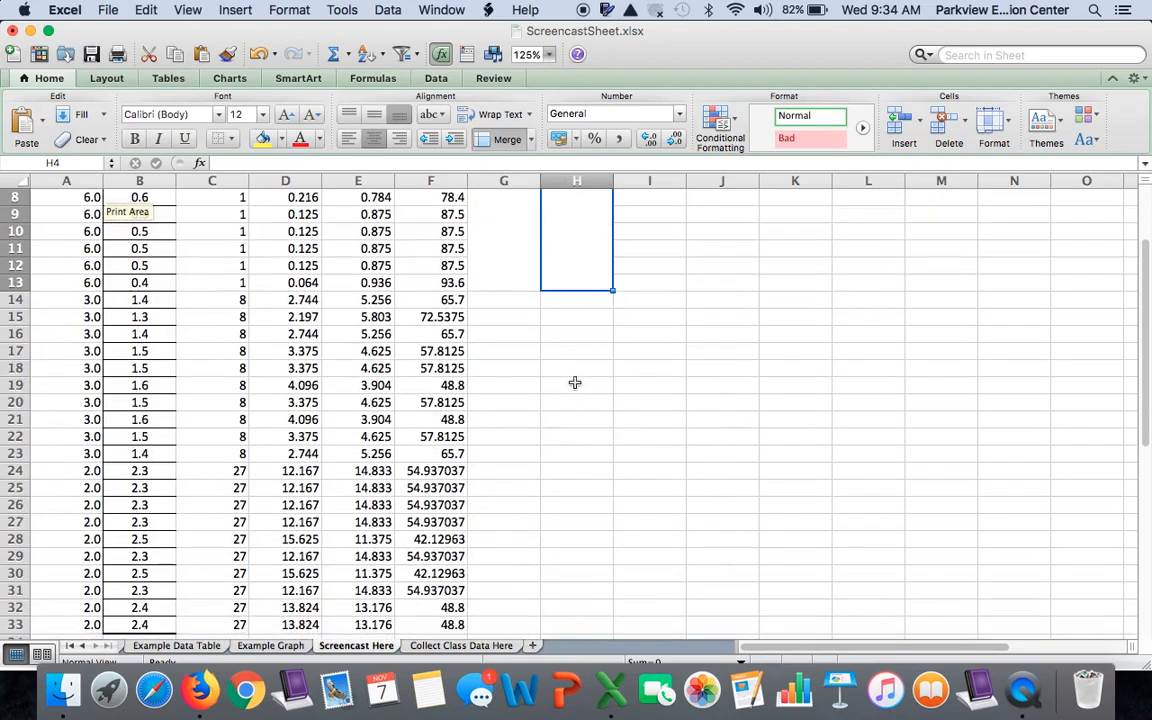
pyautogui.moveTo(521, 268); pyautogui.dragTo(519, 419)
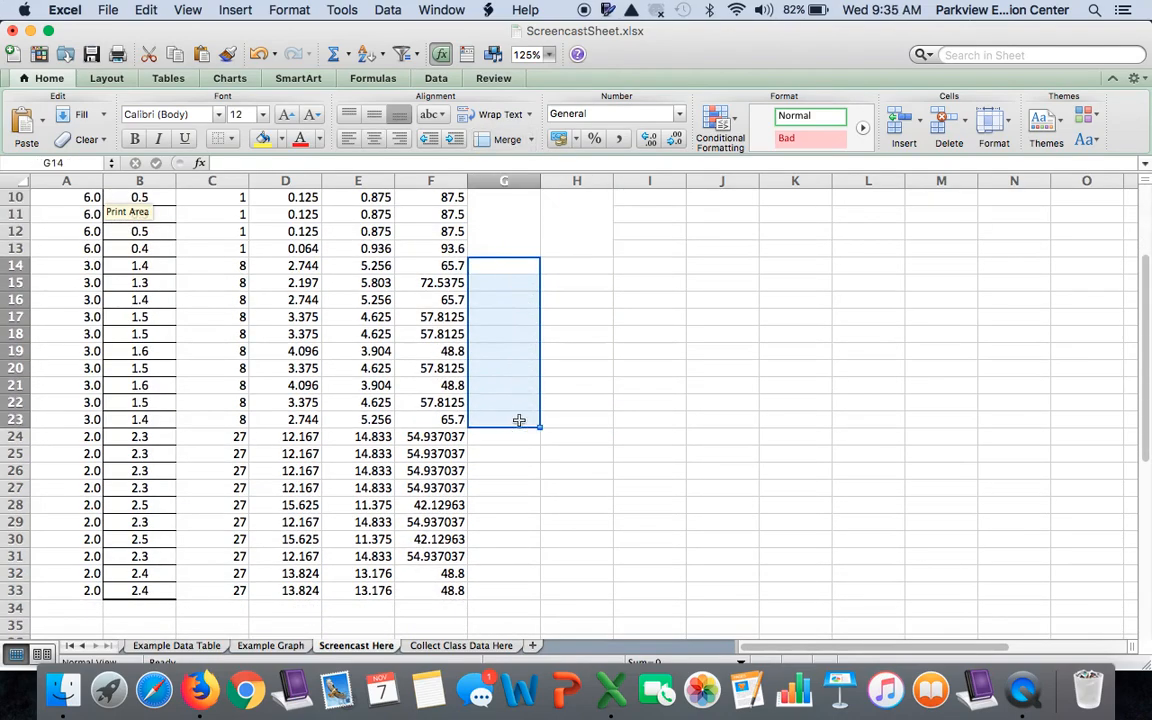
pyautogui.click(531, 142)
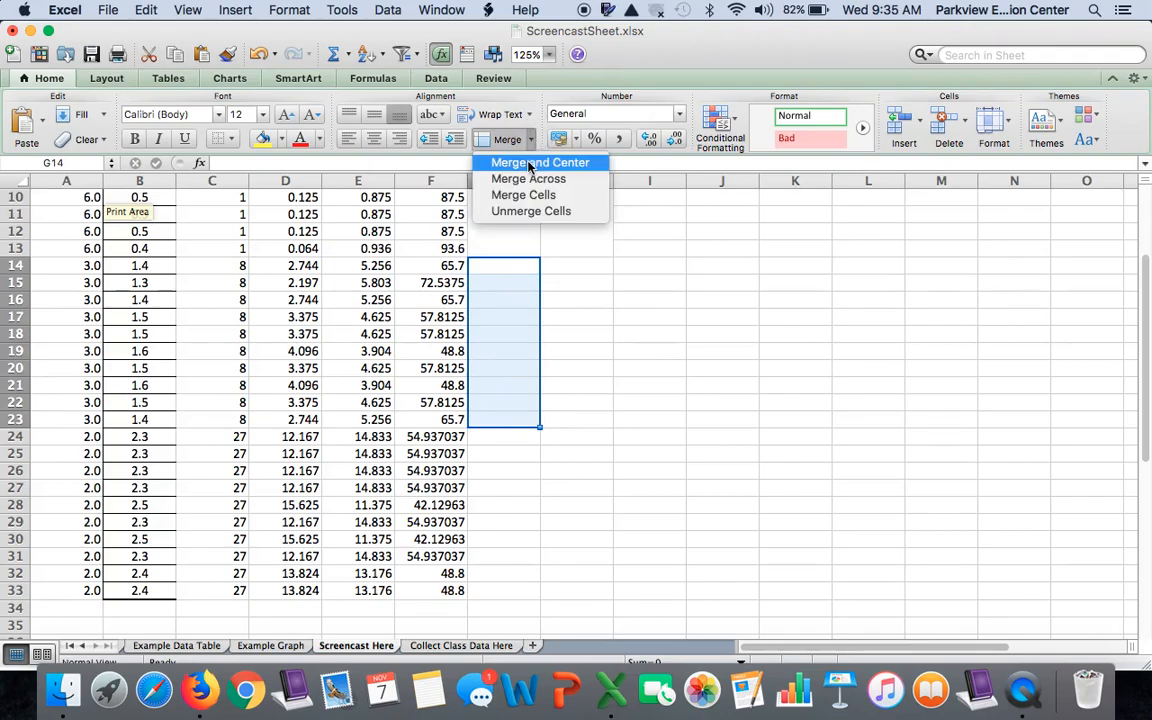
pyautogui.click(527, 164)
pyautogui.moveTo(566, 265); pyautogui.dragTo(576, 419)
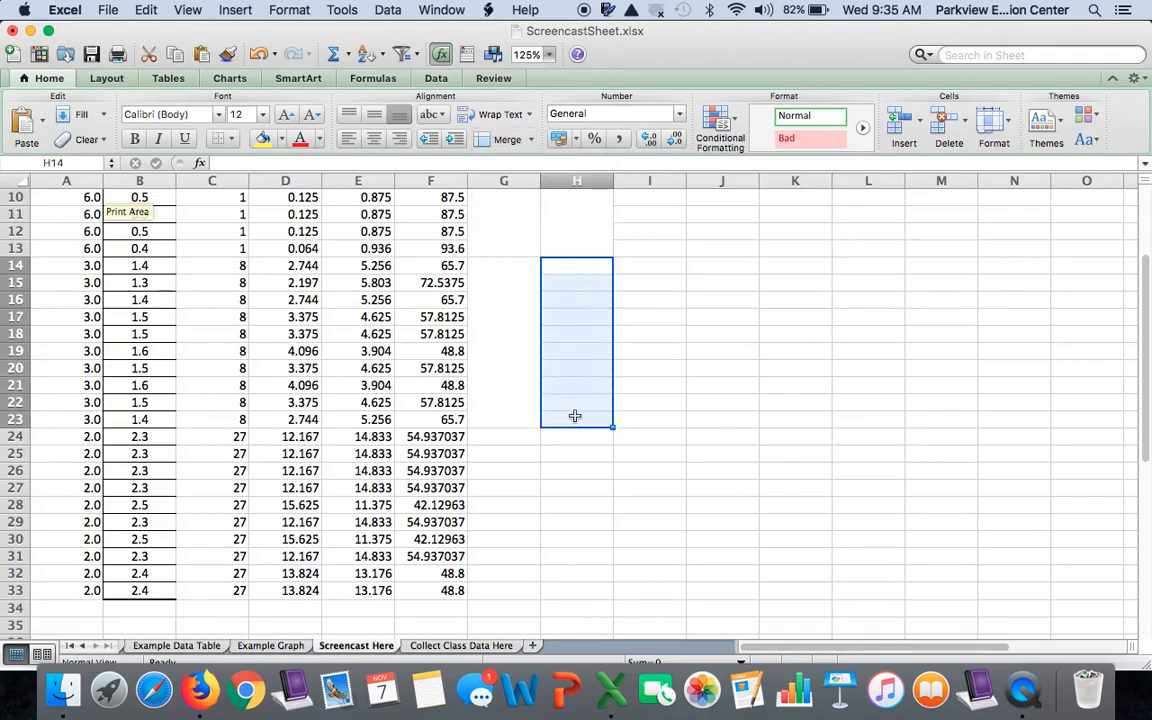
pyautogui.click(531, 140)
pyautogui.click(535, 162)
# Merge and center G24:G33 and H24:H33 for the 2.0 ratio group's mean and standard deviation
pyautogui.moveTo(515, 435); pyautogui.dragTo(522, 589)
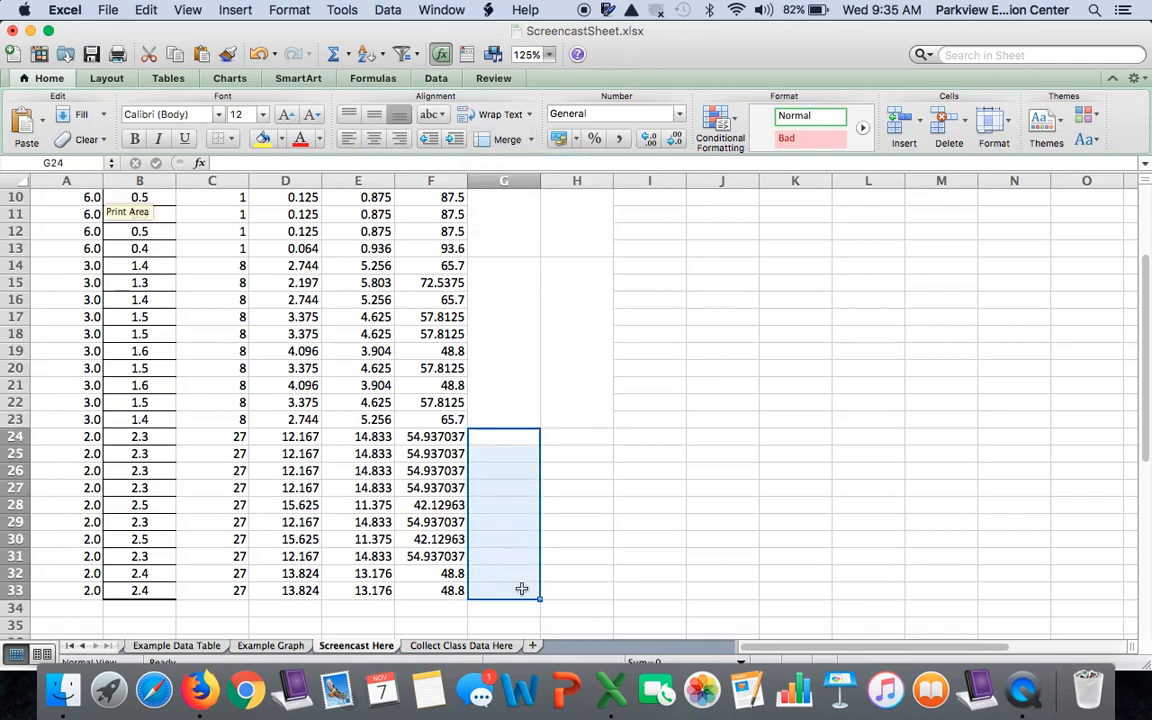
pyautogui.click(531, 140)
pyautogui.click(528, 160)
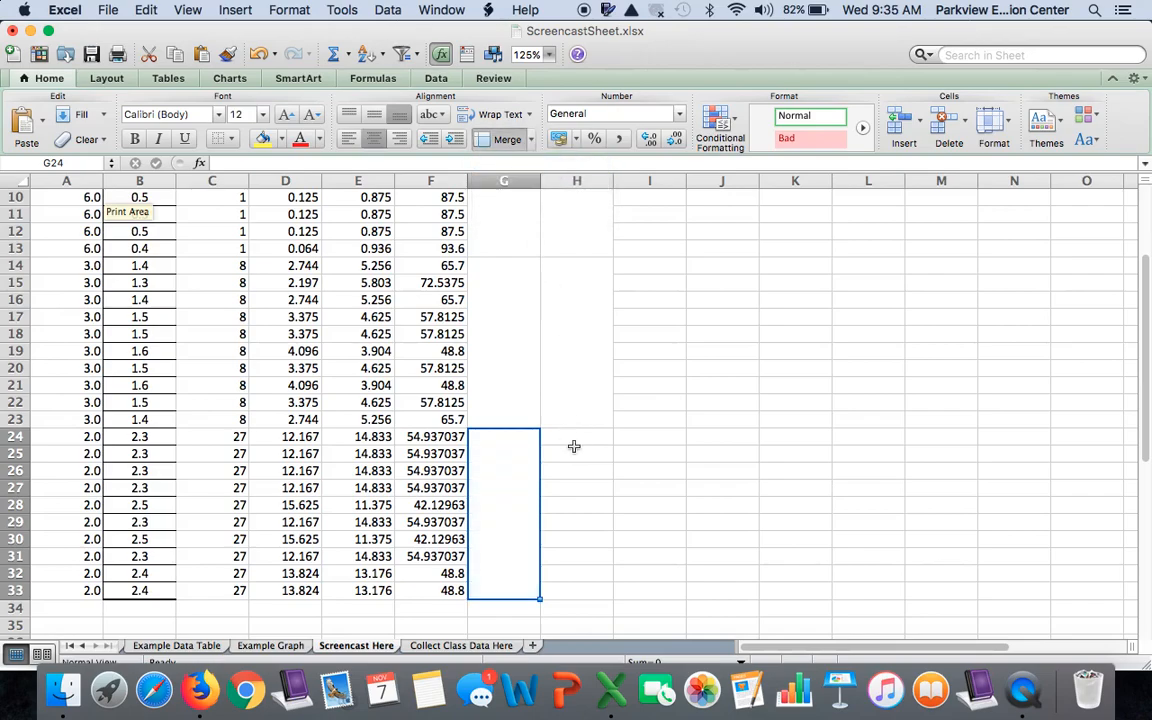
pyautogui.moveTo(573, 442); pyautogui.dragTo(580, 586)
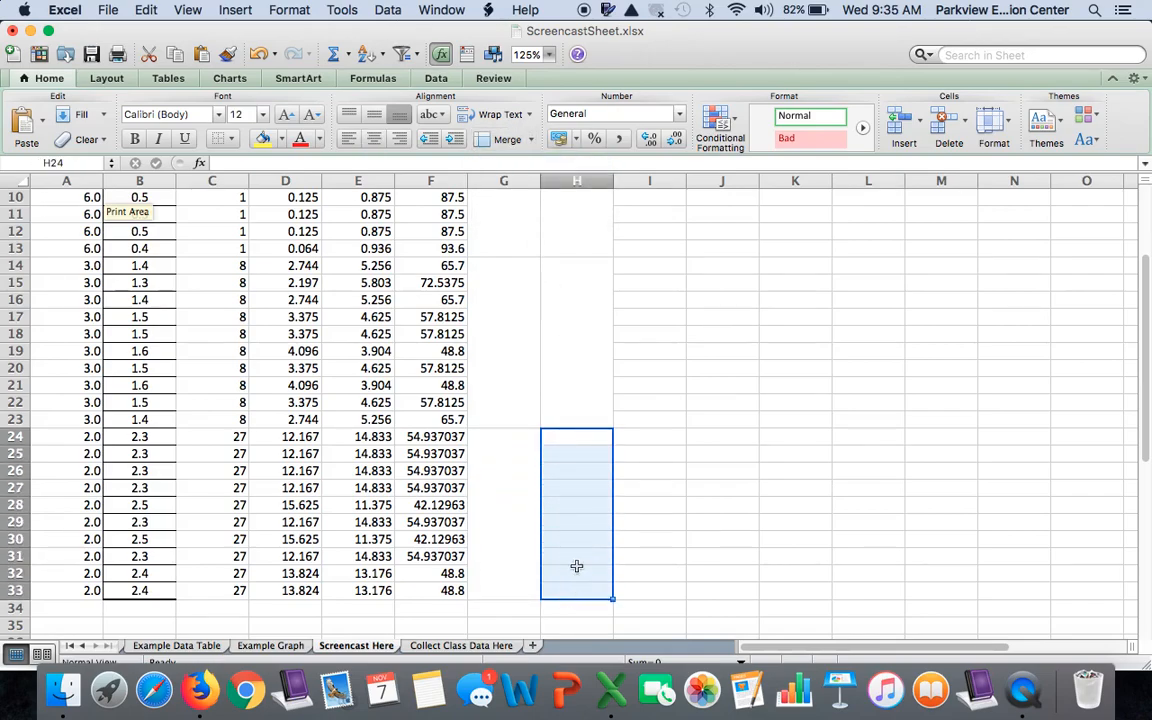
pyautogui.click(531, 140)
pyautogui.click(514, 157)
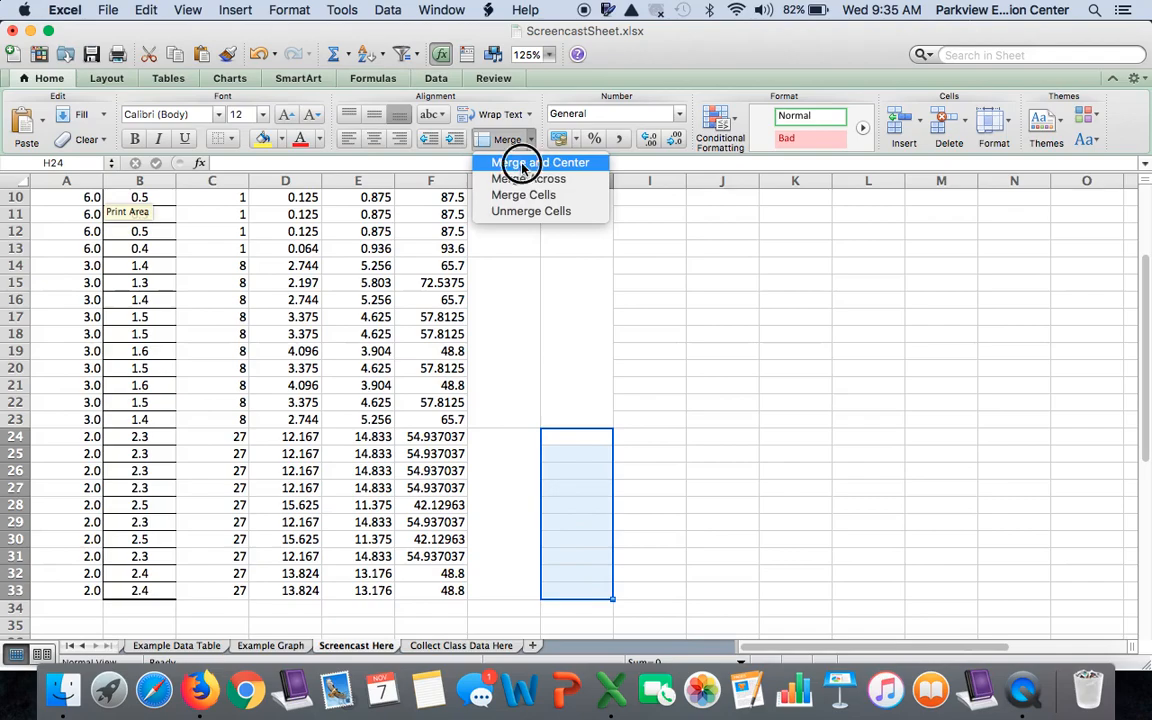
# Enter =AVERAGE(F4:F13) in merged cell G4 to calculate the 6.0 group's mean % volume diffused
pyautogui.scroll(2, 536, 301)
pyautogui.scroll(3, 536, 301)
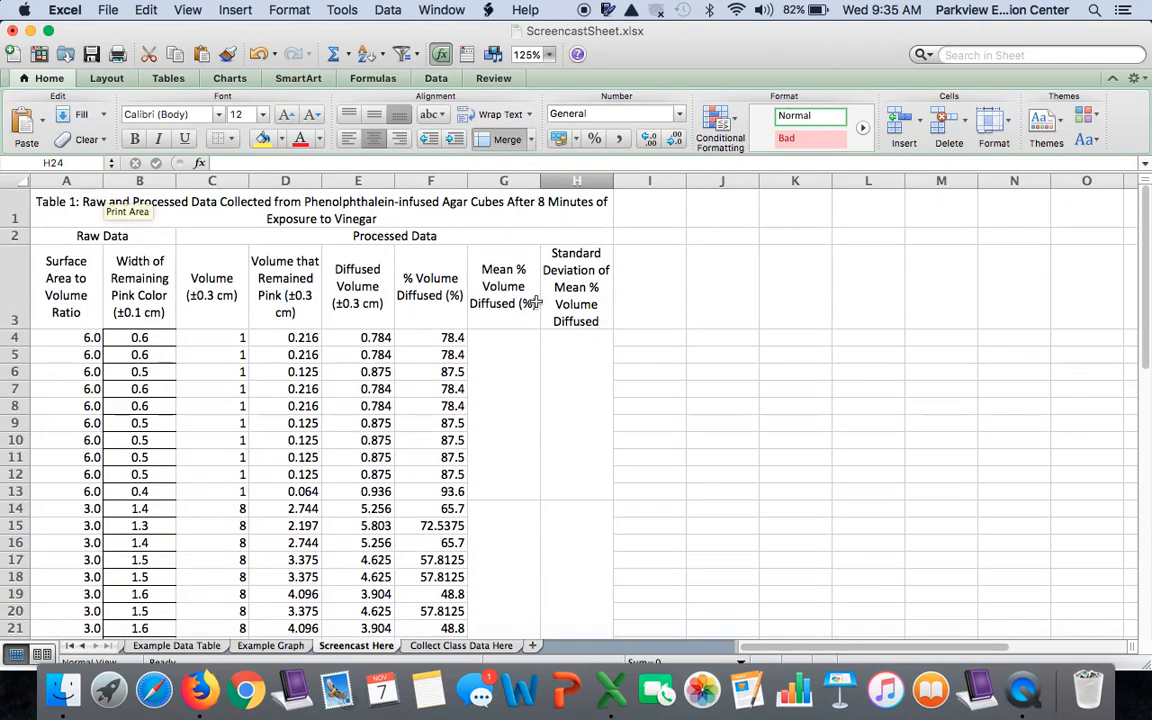
pyautogui.moveTo(490, 338); pyautogui.dragTo(505, 491)
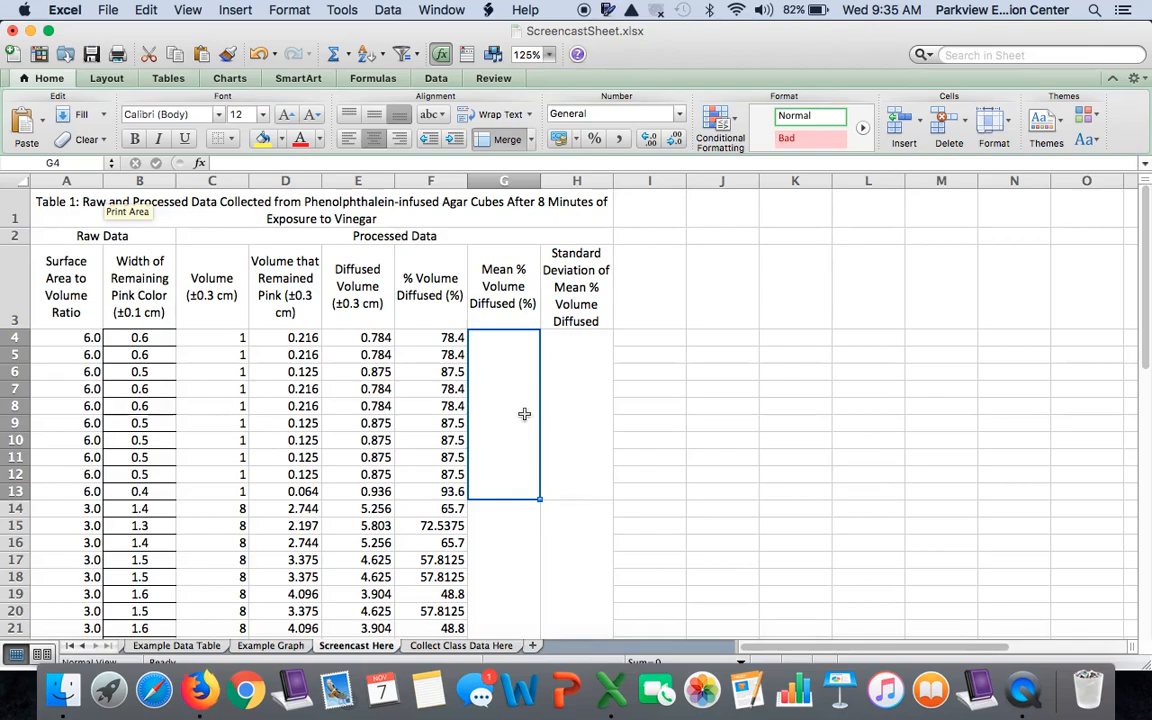
pyautogui.write('=')
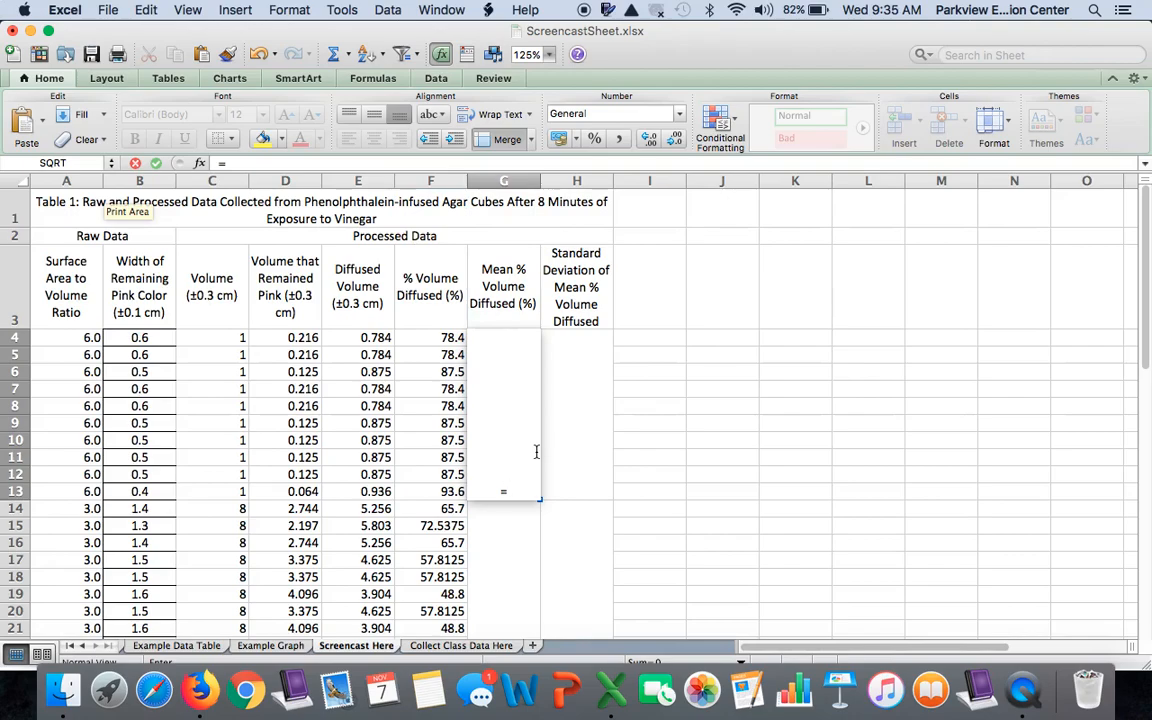
pyautogui.write('avERAGE')
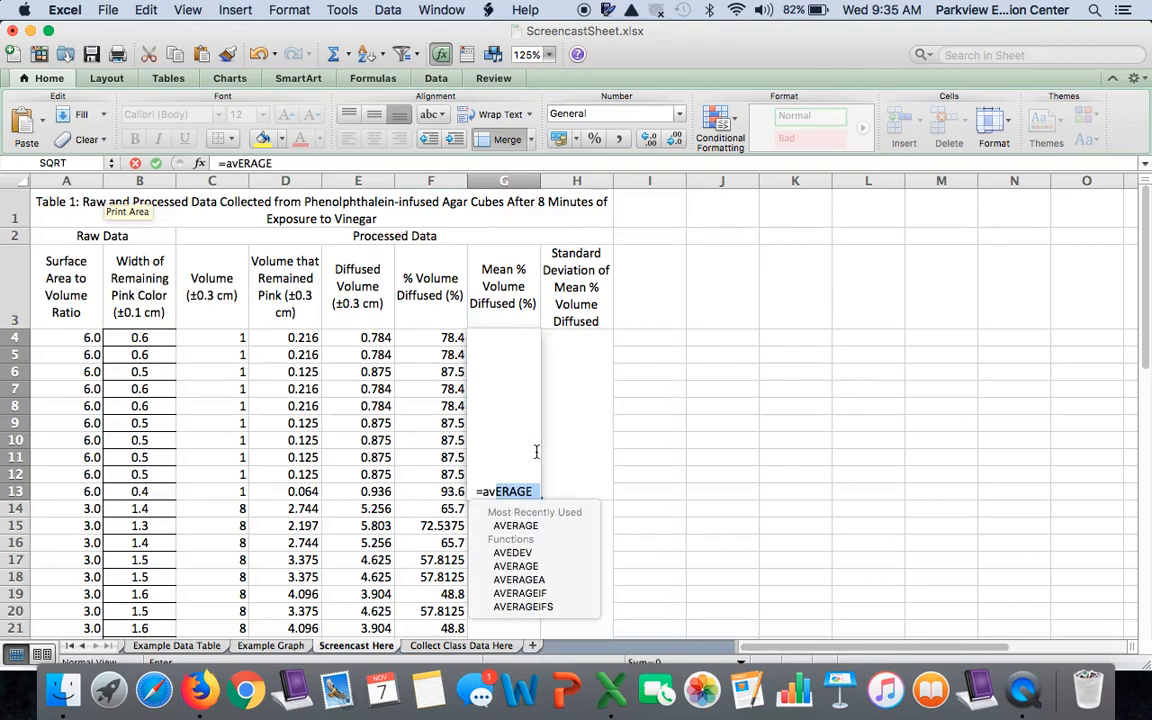
pyautogui.doubleClick(528, 528)
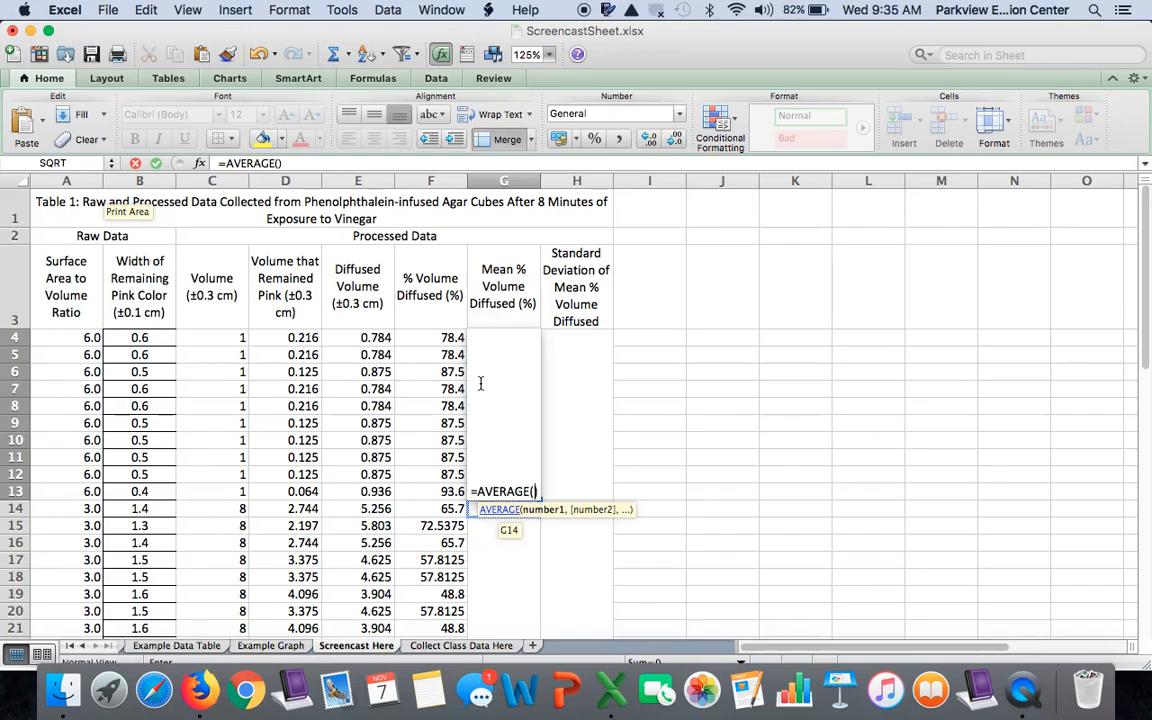
pyautogui.click(447, 338)
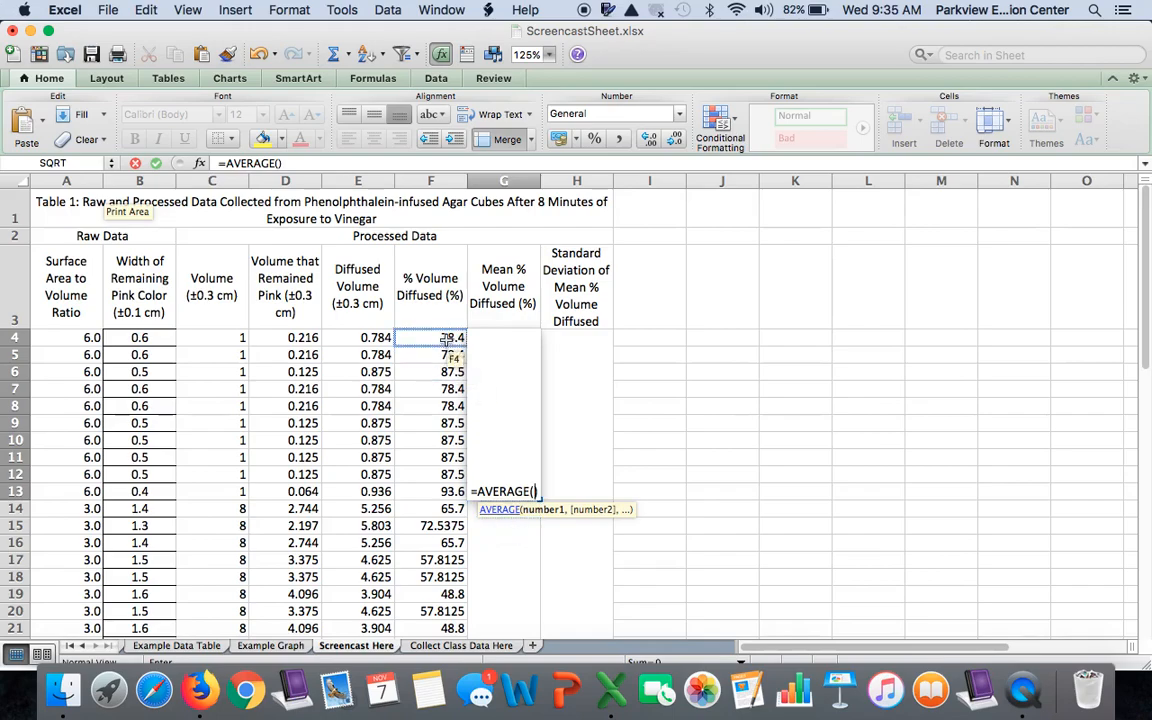
pyautogui.click(447, 338)
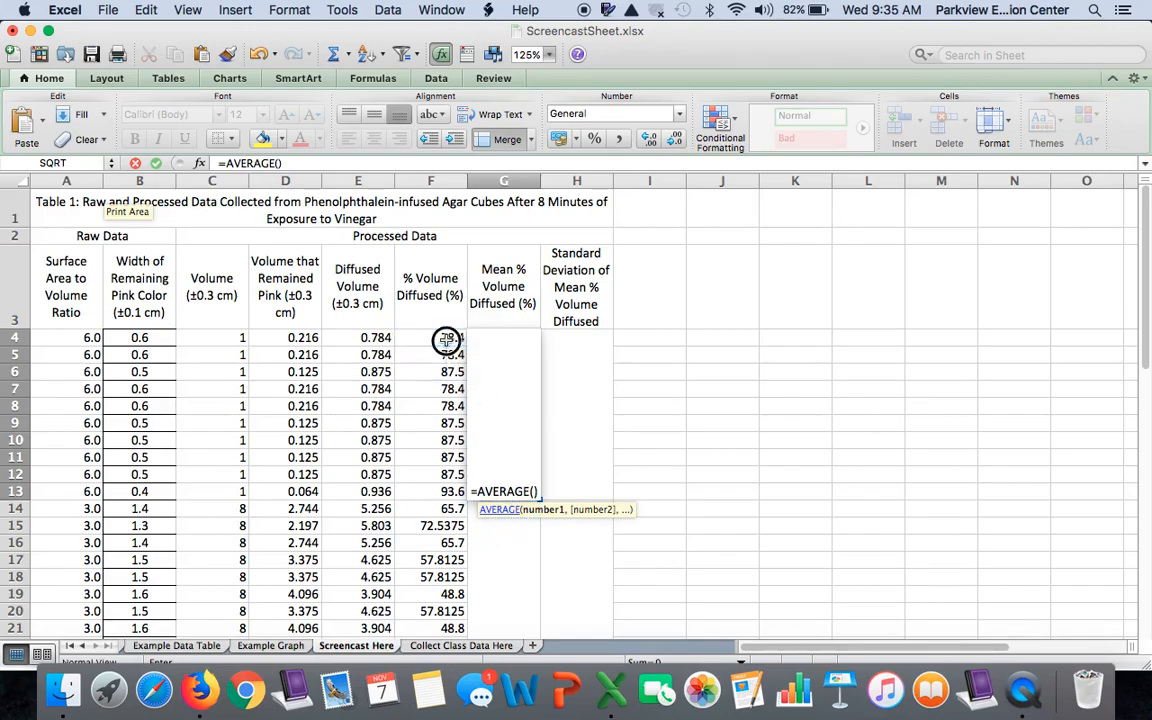
pyautogui.moveTo(447, 345); pyautogui.dragTo(432, 492)
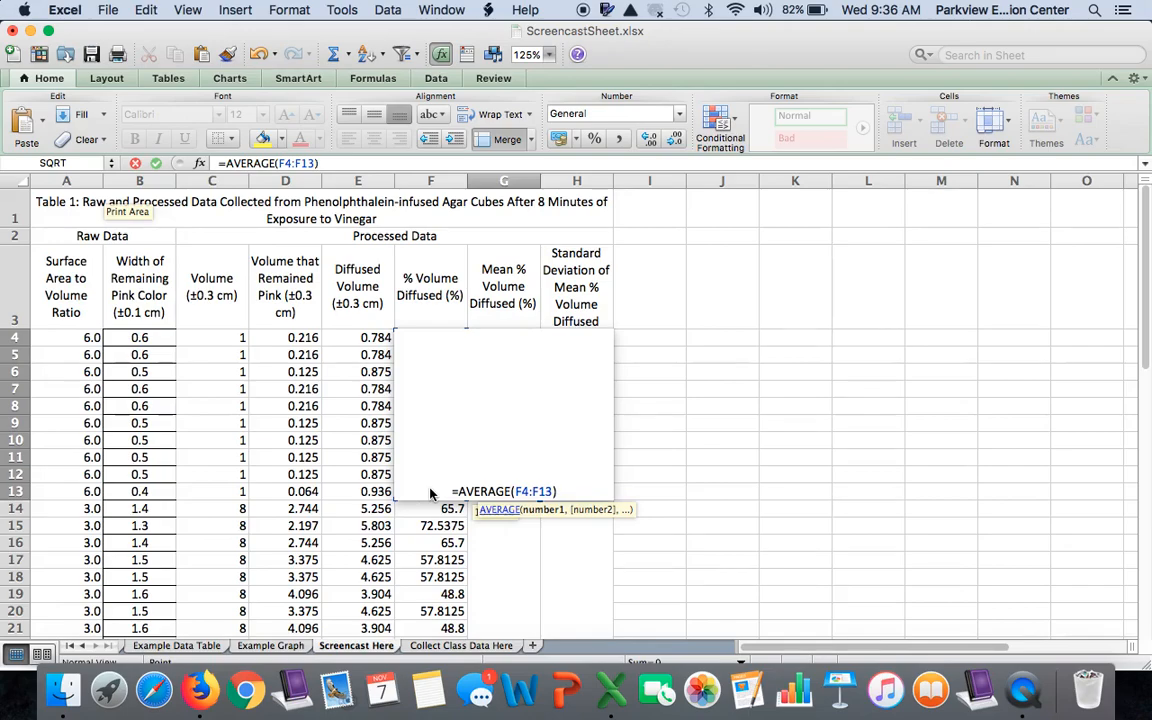
pyautogui.press('Return')
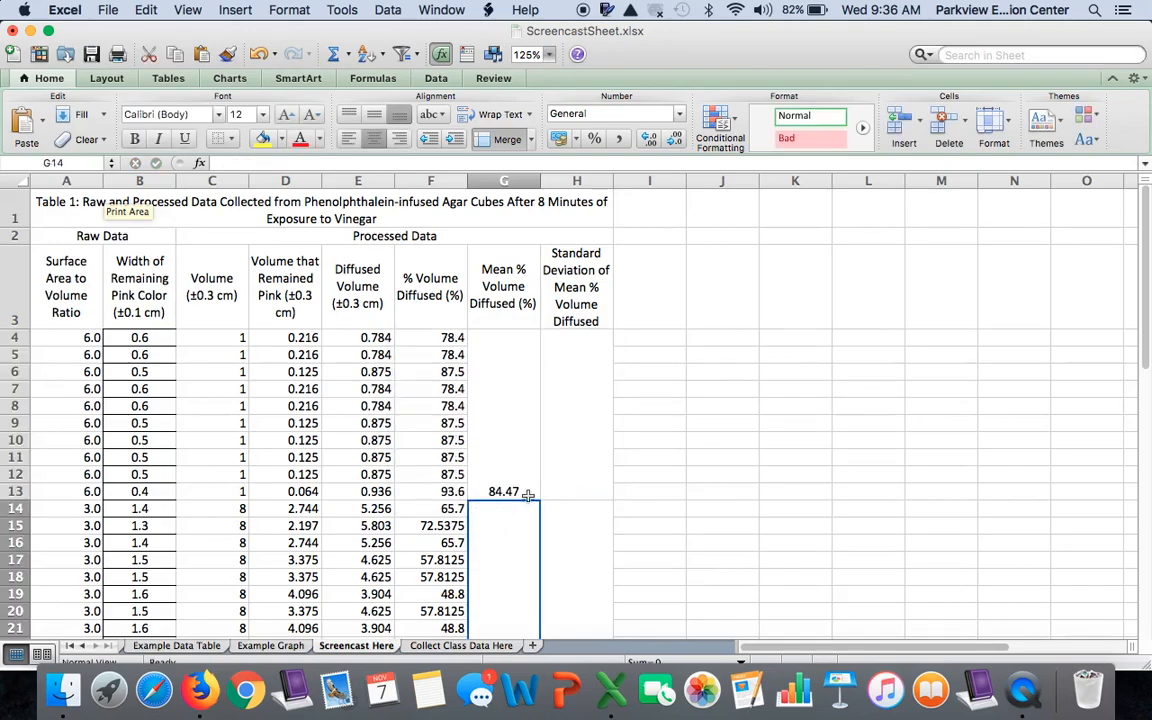
# Review the AVERAGE formula in merged cell G4 against the % Volume Diffused values of the three ratio groups
pyautogui.scroll(-2, 528, 492)
pyautogui.scroll(-3, 533, 496)
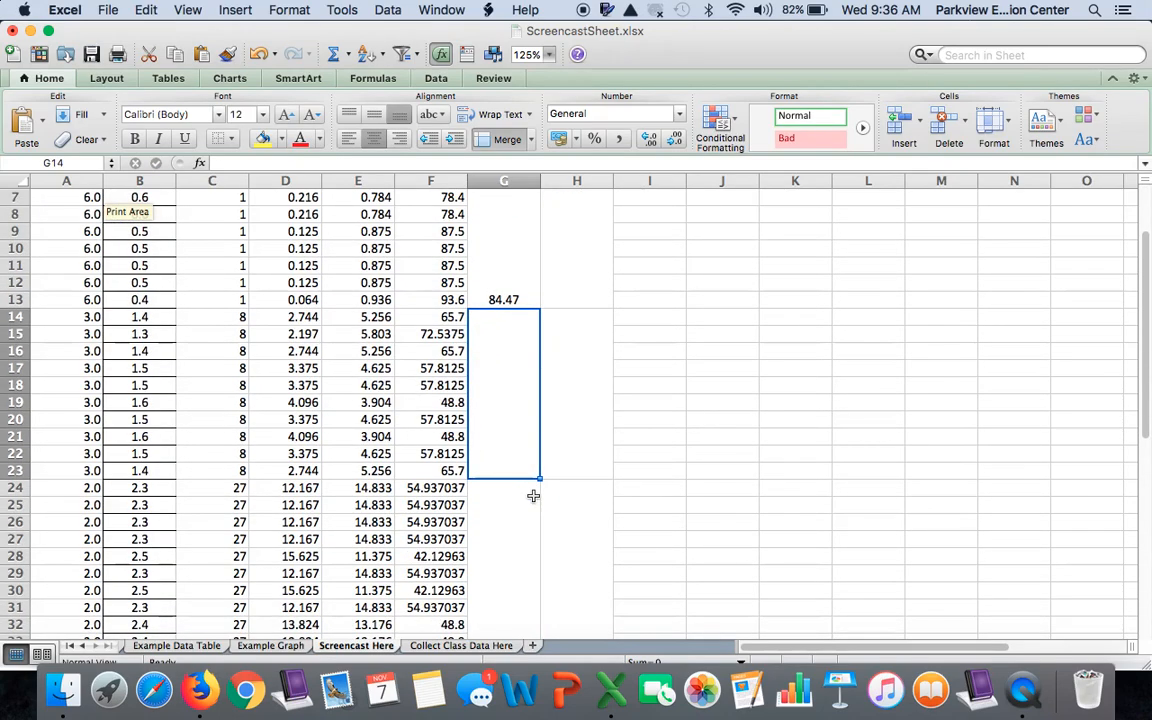
pyautogui.scroll(4, 533, 496)
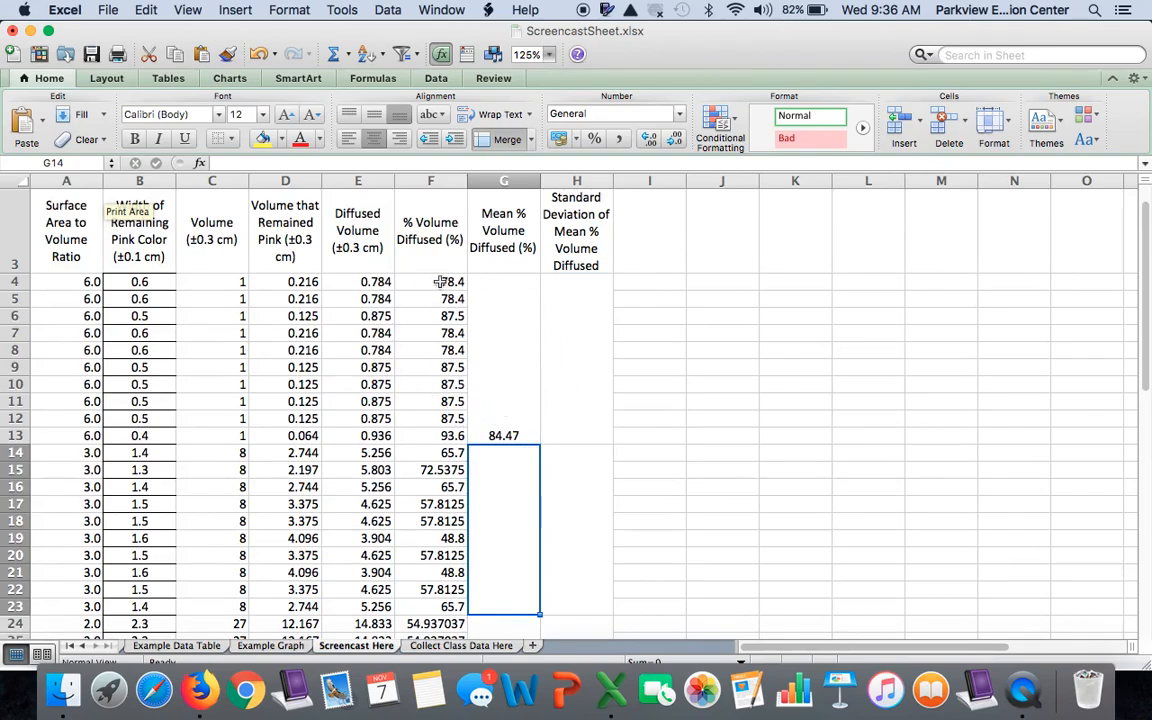
pyautogui.scroll(-3, 524, 452)
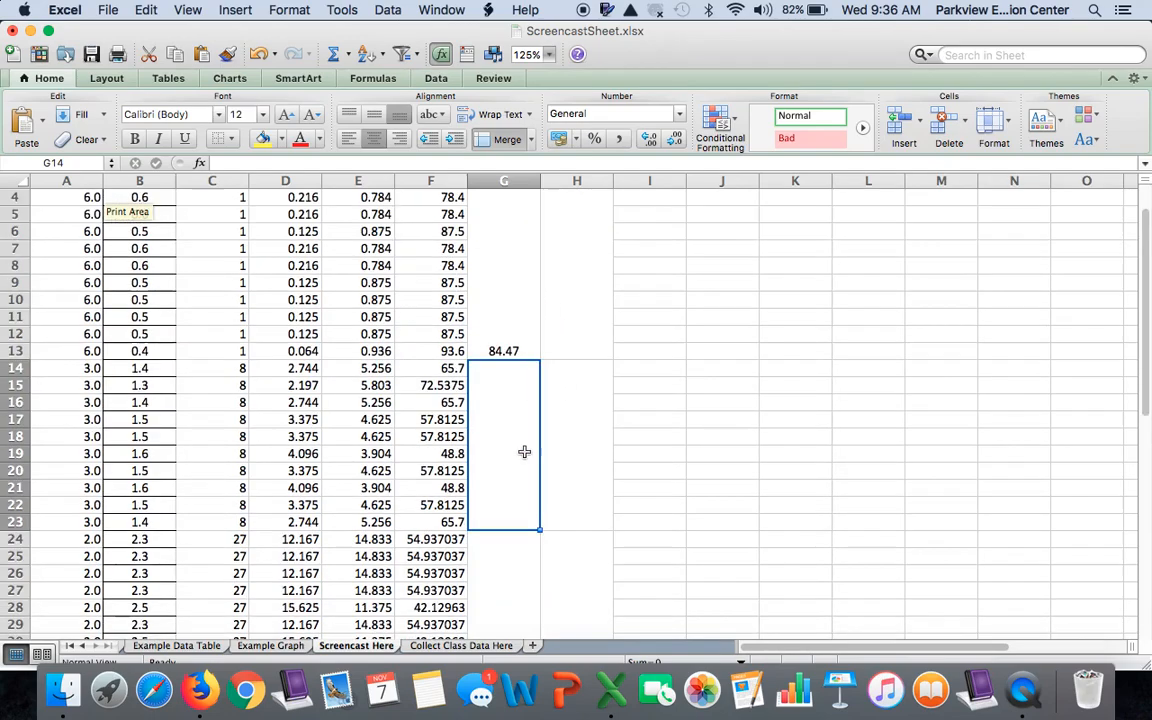
pyautogui.click(503, 331)
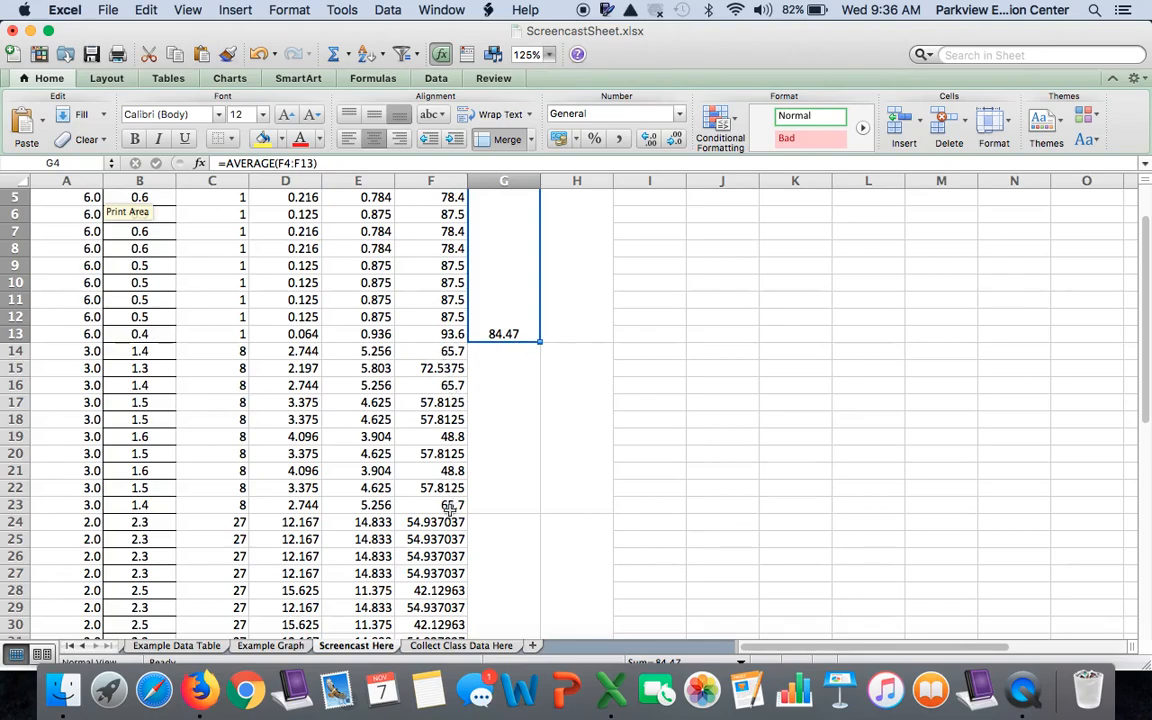
pyautogui.scroll(-3, 450, 510)
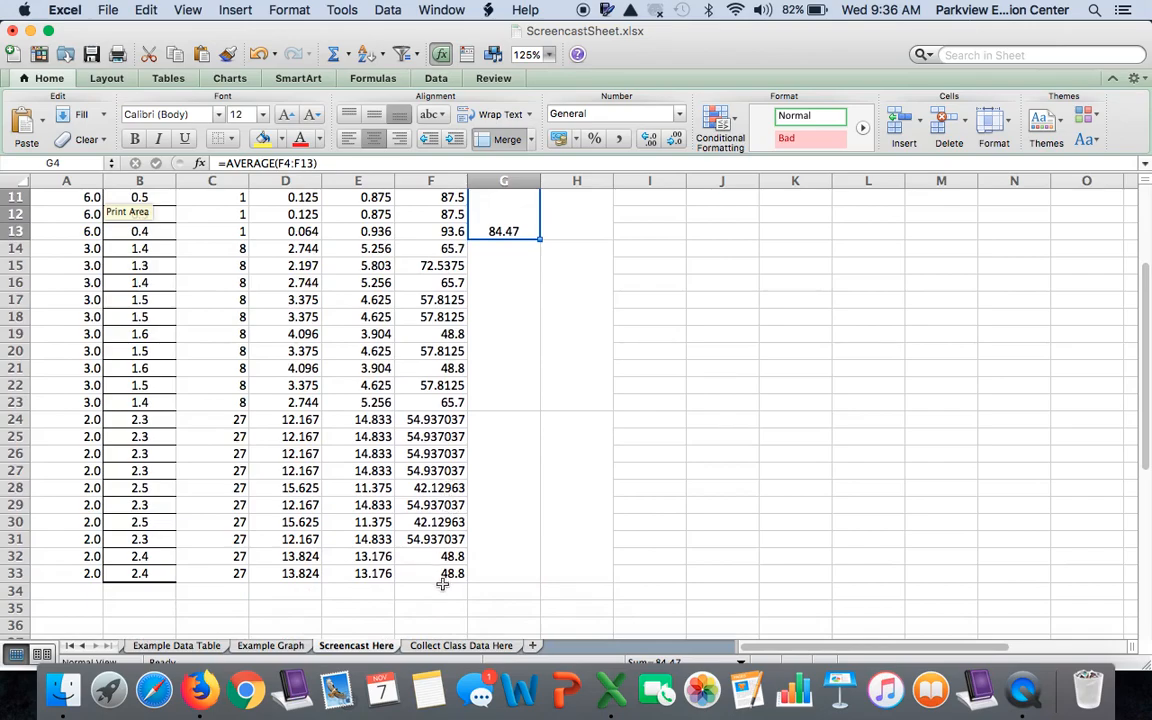
# Fill the AVERAGE formula in G4 down through the merged cells for the 3.0 and 2.0 ratio groups
pyautogui.moveTo(541, 240); pyautogui.dragTo(535, 467)
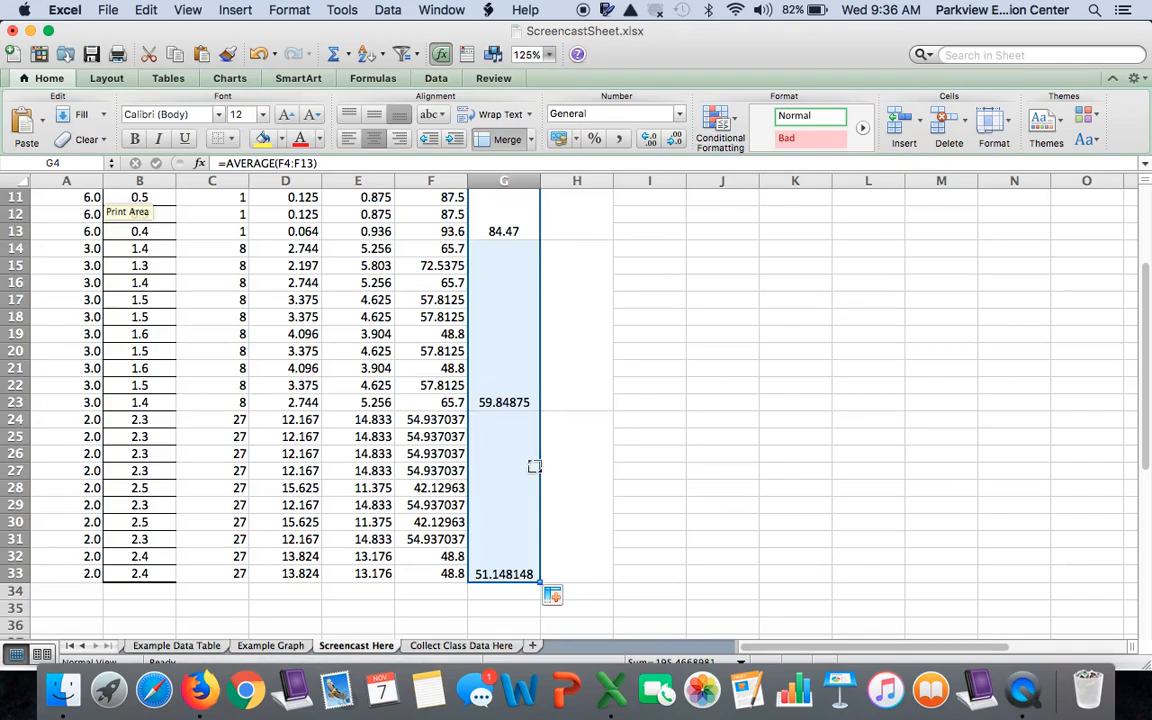
pyautogui.scroll(4, 535, 467)
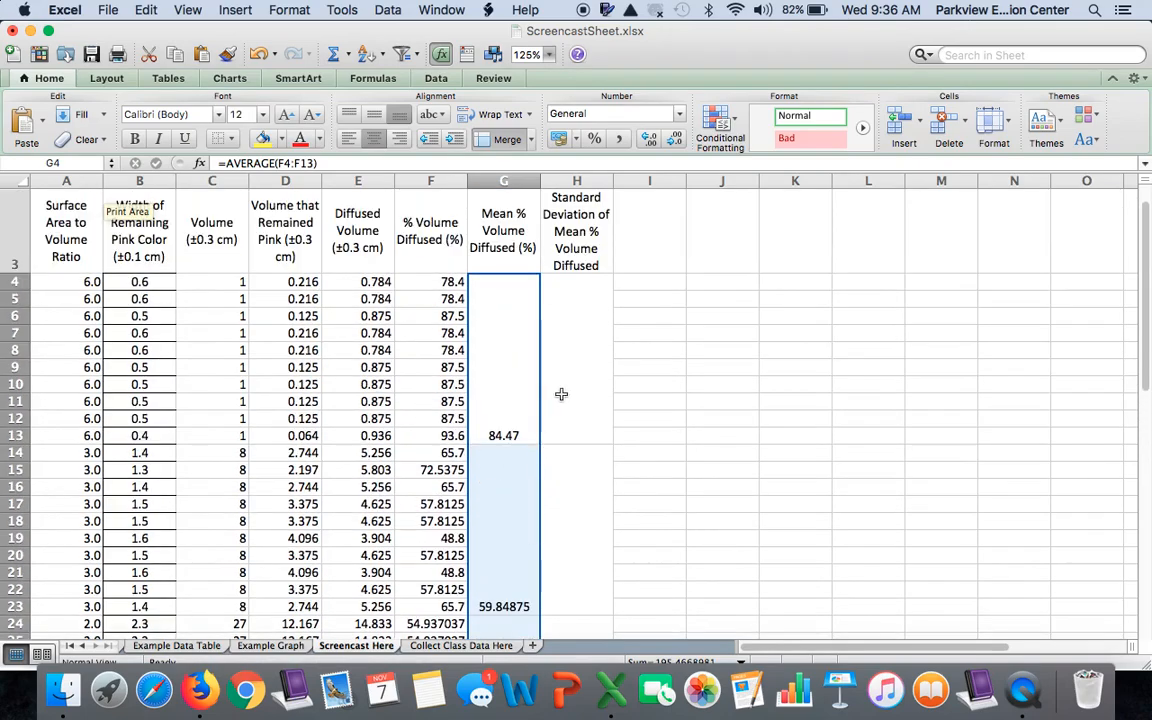
# Enter =STDEV(F4:F13) in merged cell H4 to calculate the 6.0 group's standard deviation of % volume diffused
pyautogui.click(562, 394)
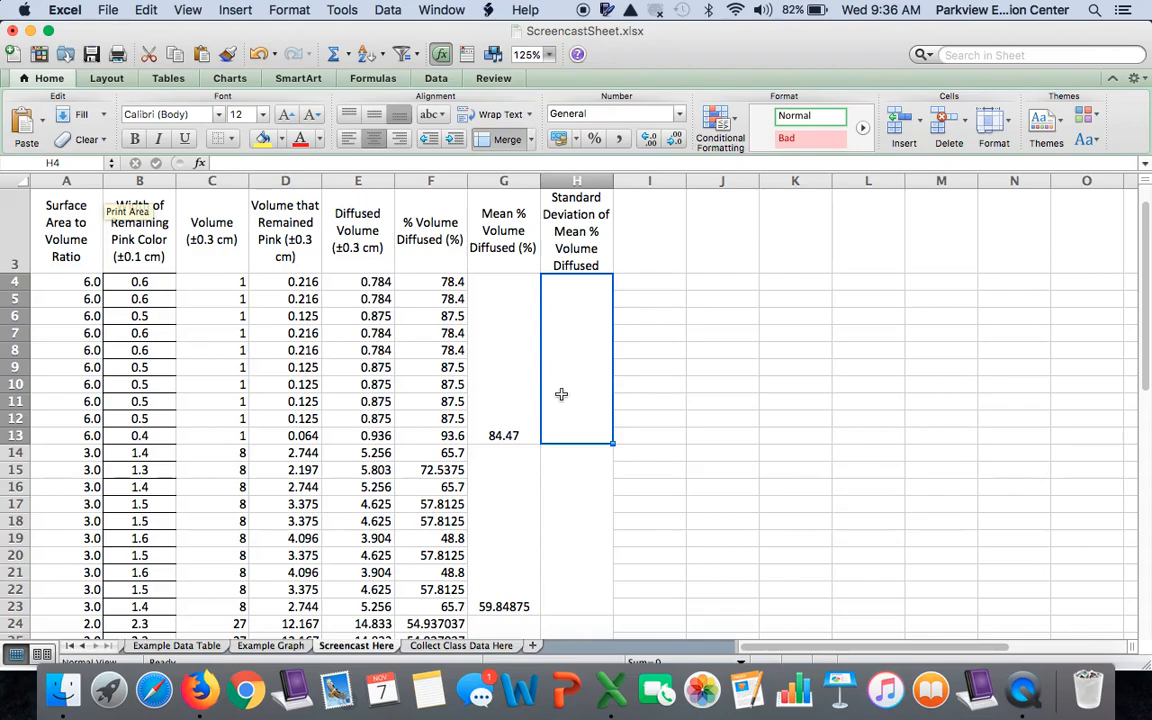
pyautogui.write('=')
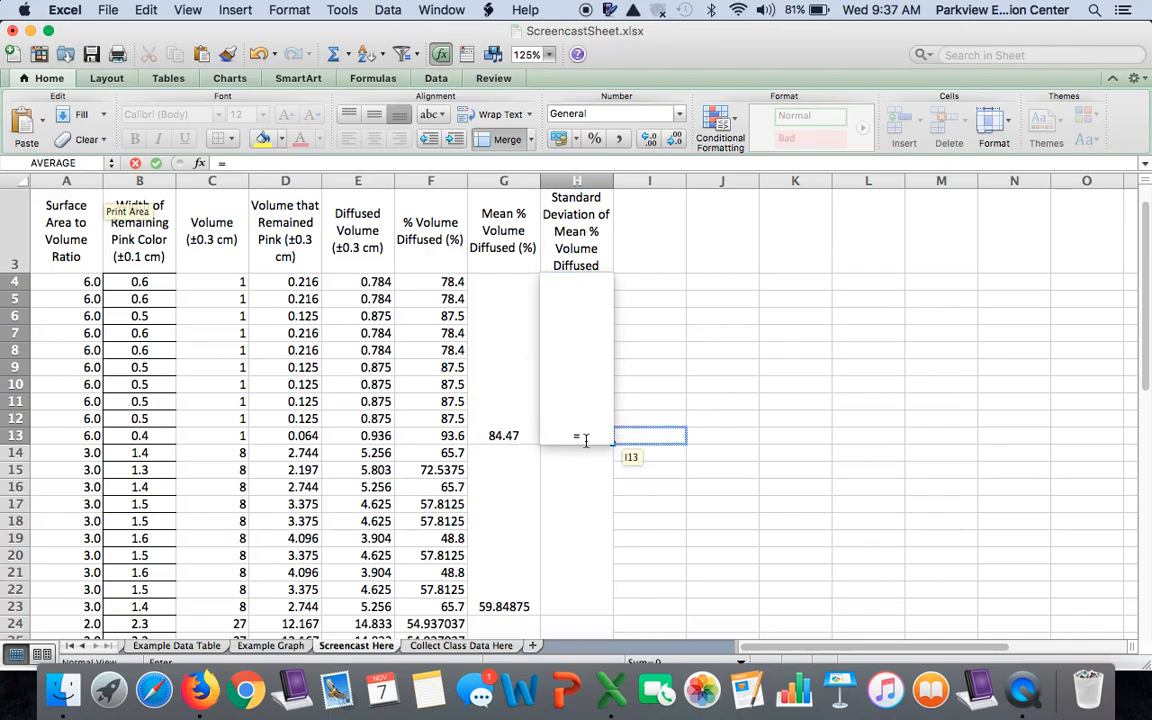
pyautogui.write('st')
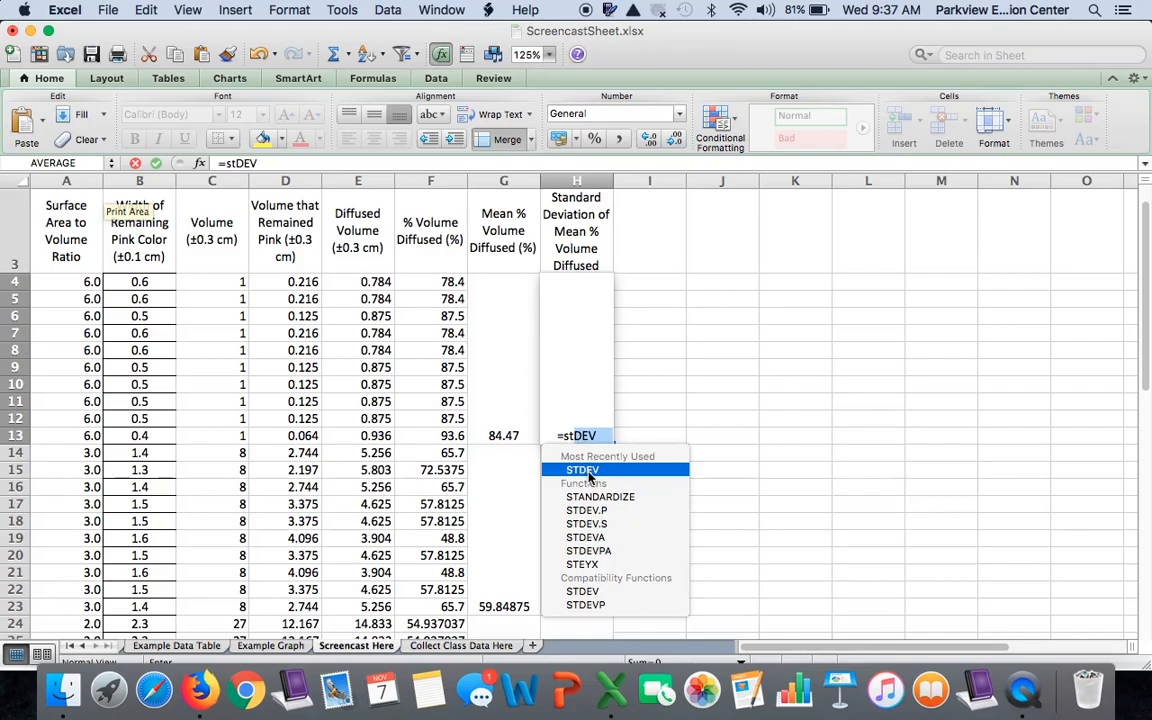
pyautogui.doubleClick(584, 470)
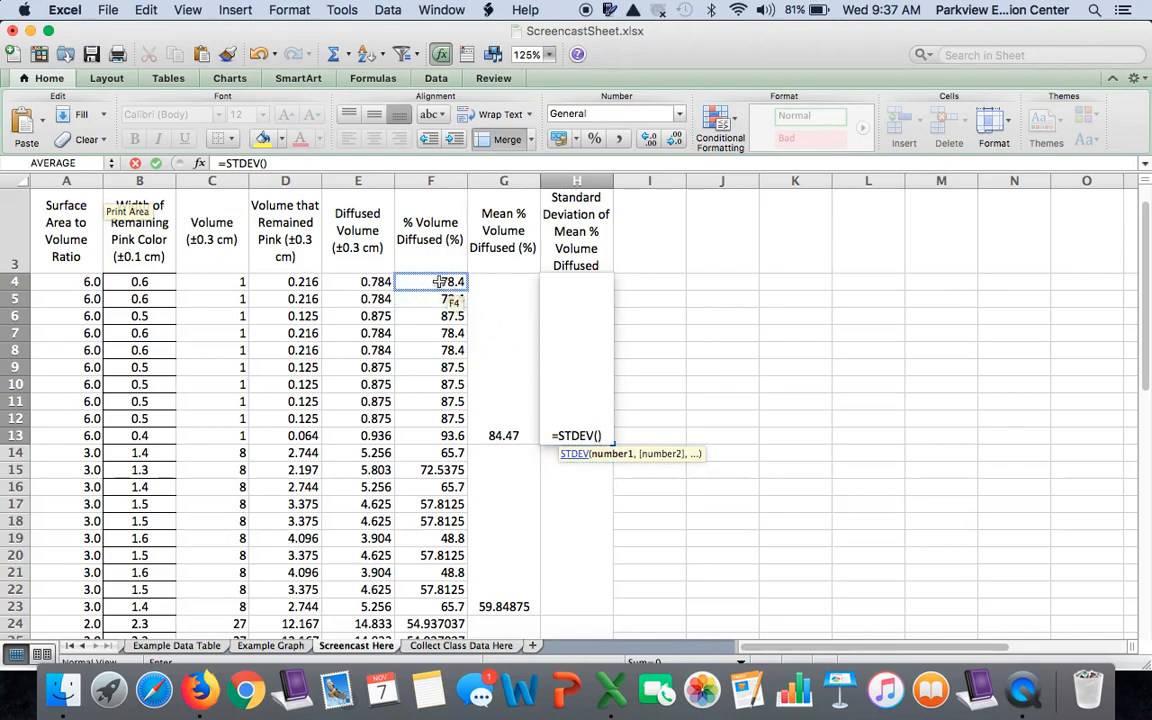
pyautogui.moveTo(440, 282); pyautogui.dragTo(443, 442)
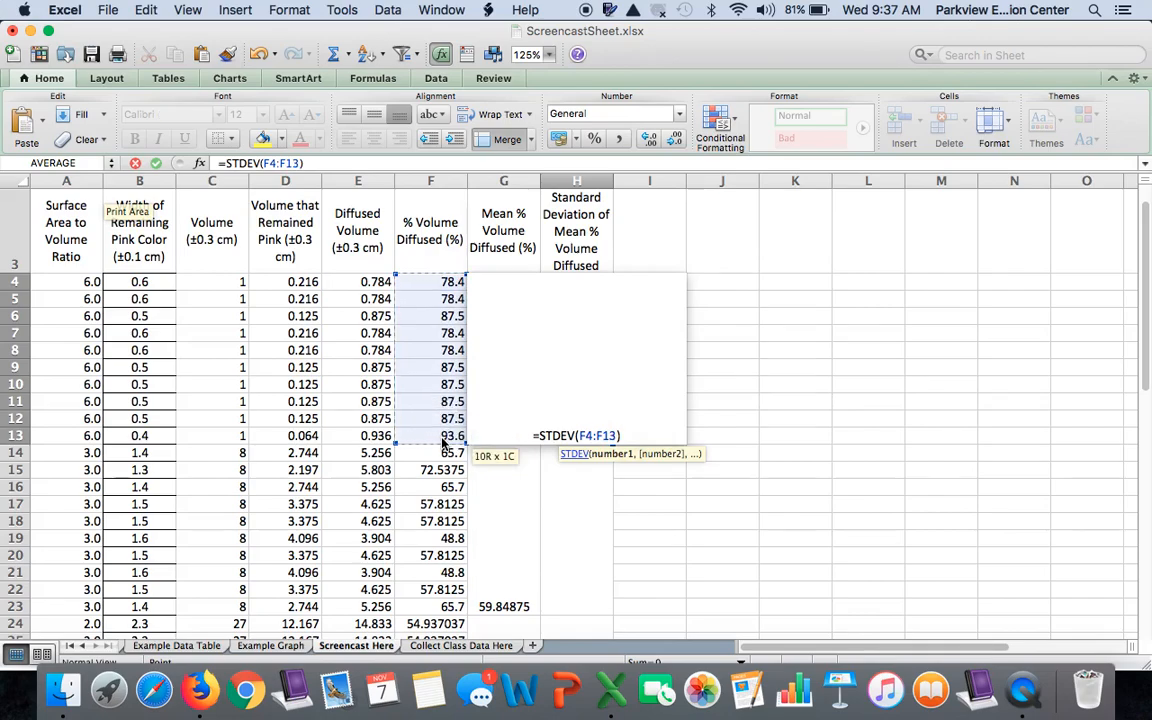
pyautogui.press('Return')
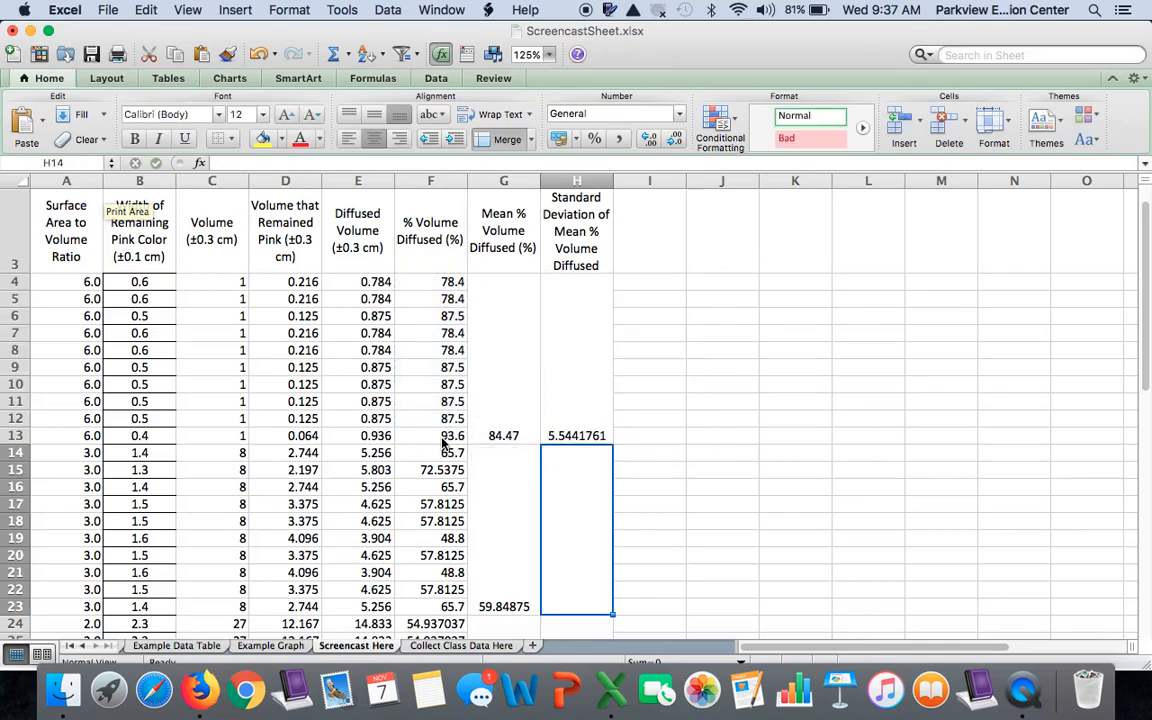
# Fill the STDEV formula in H4 down through the merged cells for the 3.0 and 2.0 ratio groups
pyautogui.click(567, 420)
pyautogui.scroll(-1, 670, 424)
pyautogui.scroll(-5, 670, 424)
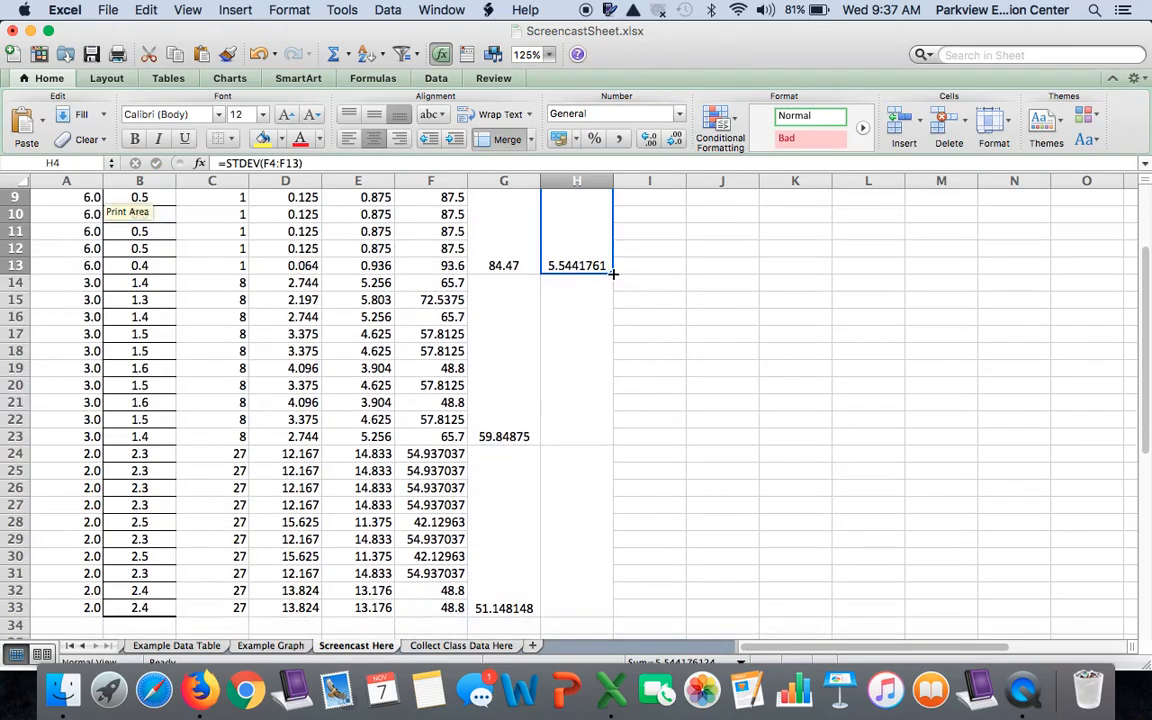
pyautogui.moveTo(613, 272); pyautogui.dragTo(600, 491)
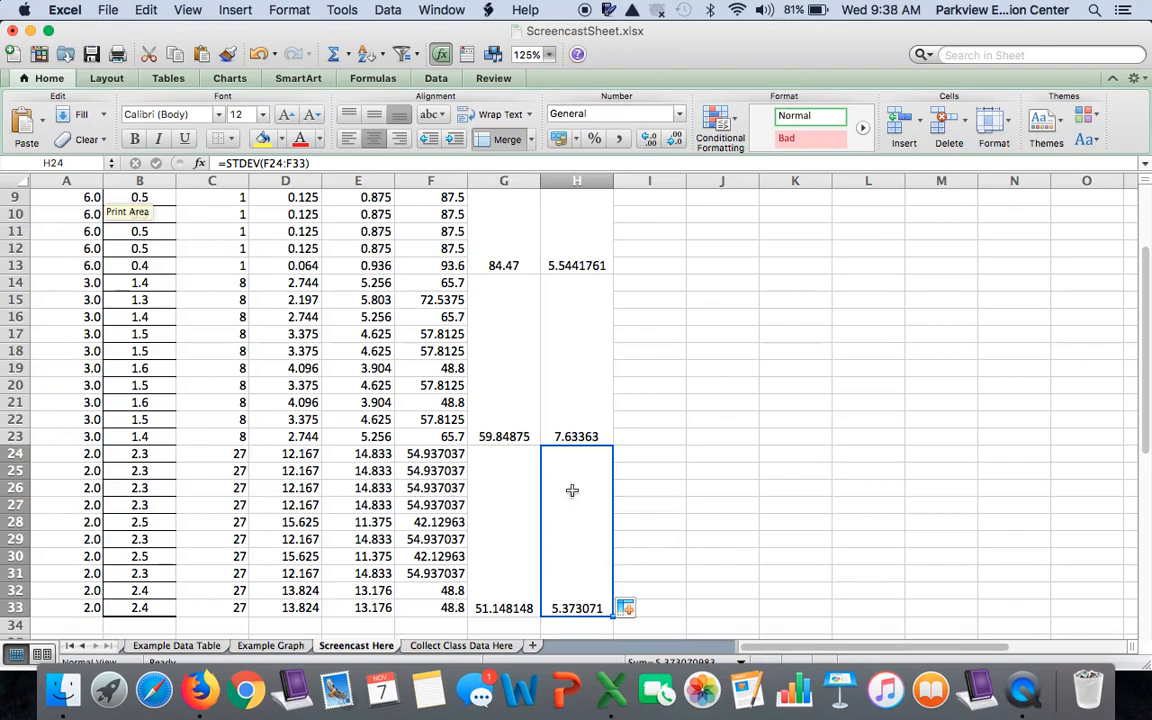
# Set the vertical text alignment of the merged mean and standard deviation cells G4:H33 to Center
pyautogui.scroll(5, 563, 396)
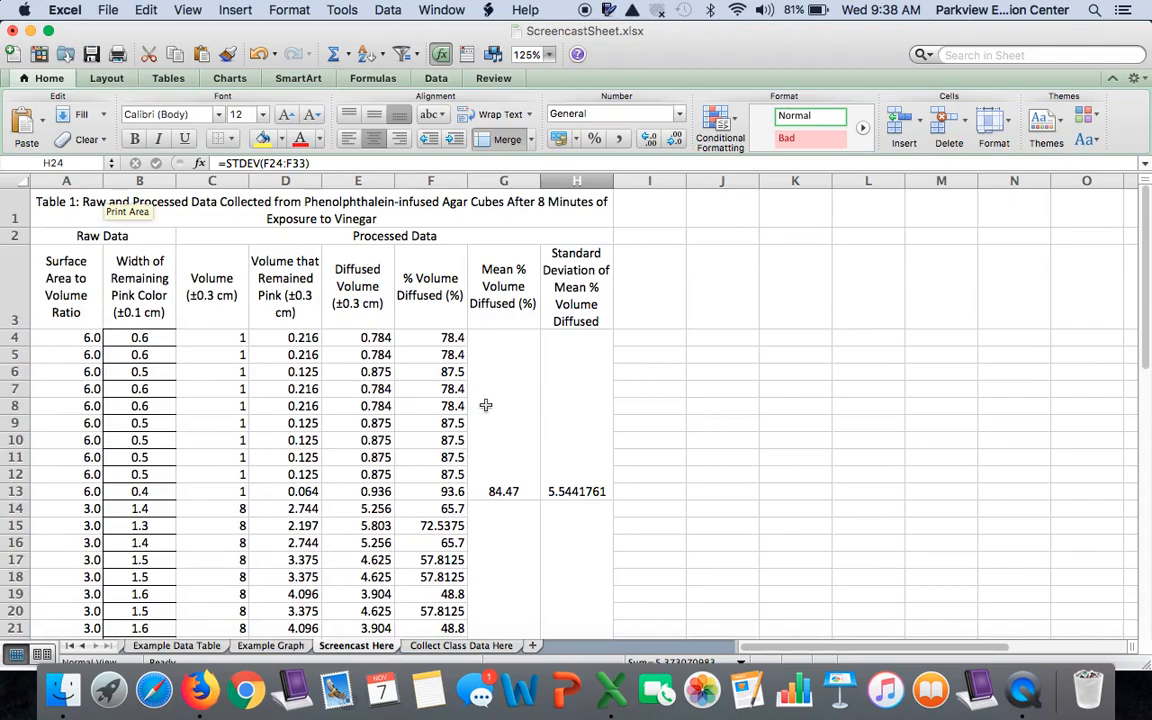
pyautogui.scroll(-4, 396, 393)
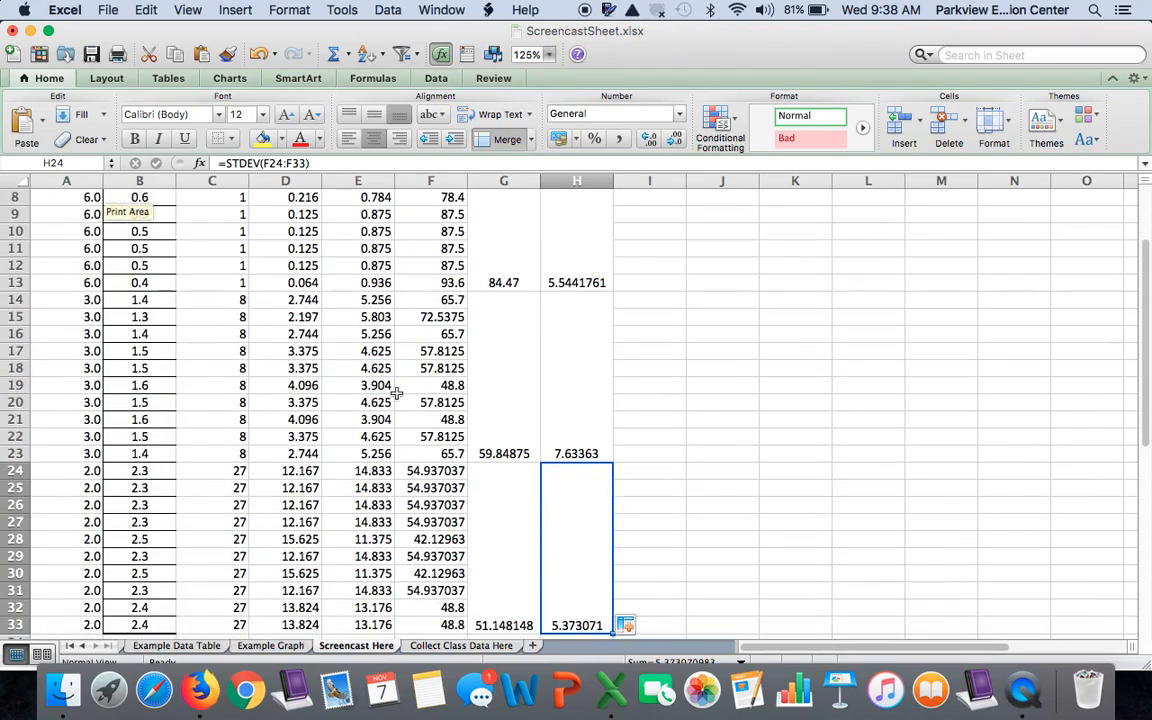
pyautogui.moveTo(504, 244); pyautogui.dragTo(570, 488)
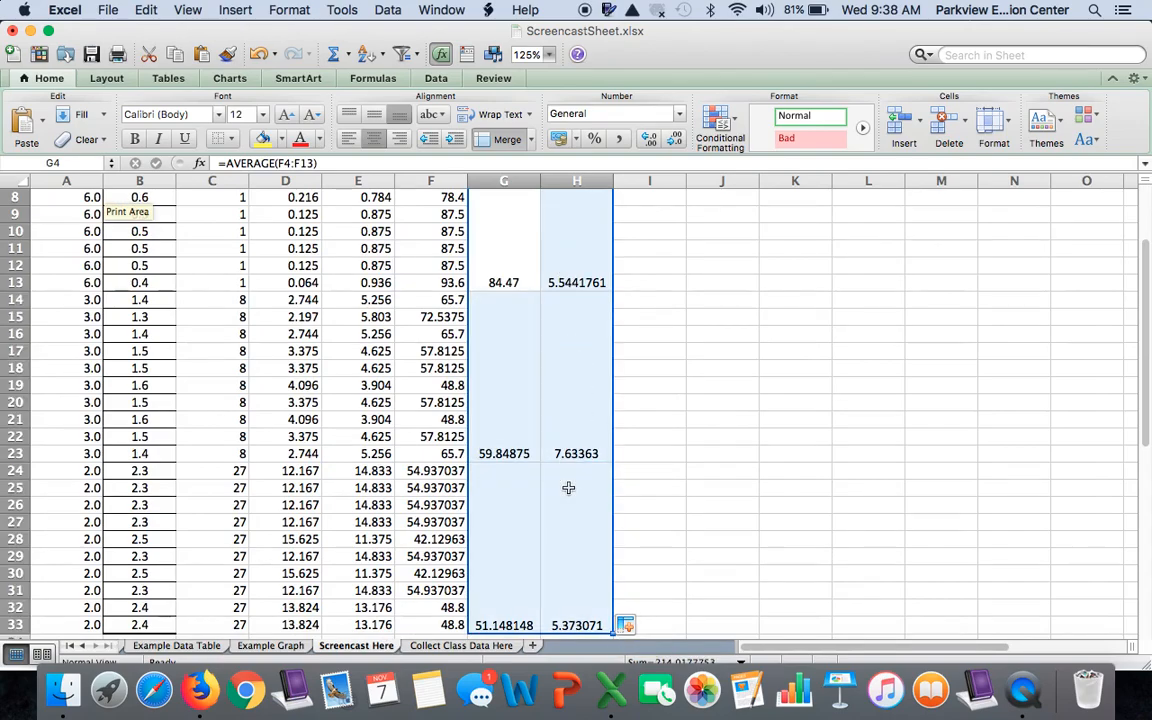
pyautogui.rightClick(573, 376)
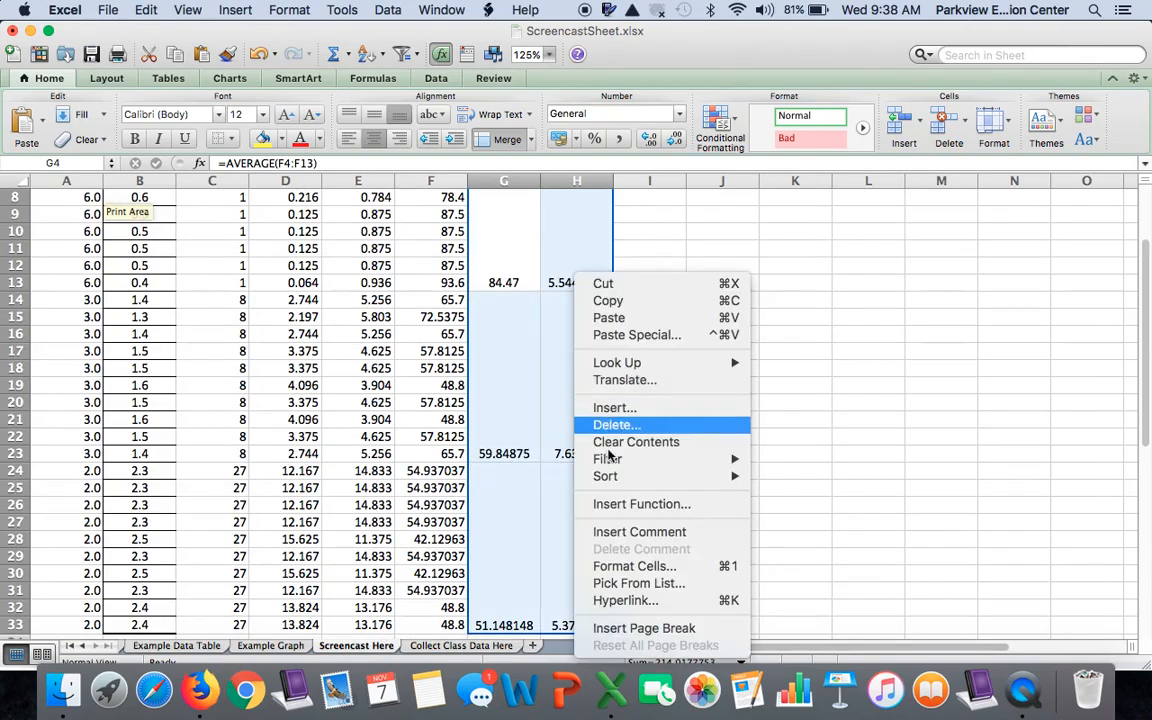
pyautogui.click(655, 568)
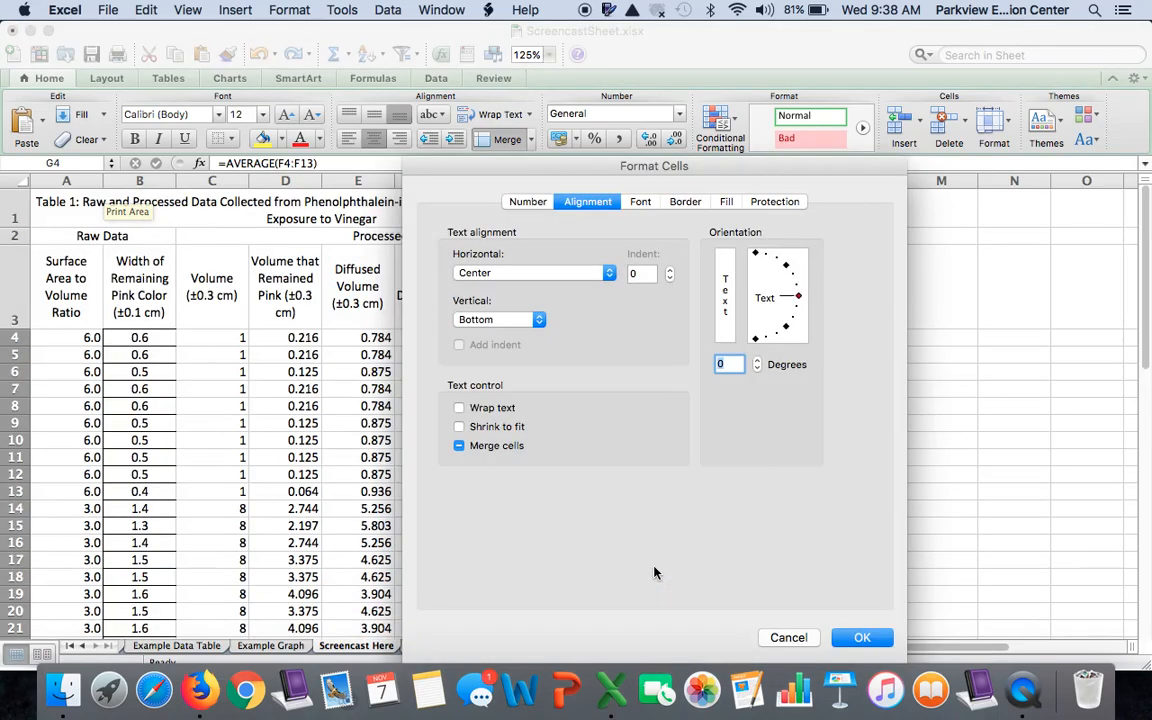
pyautogui.click(539, 320)
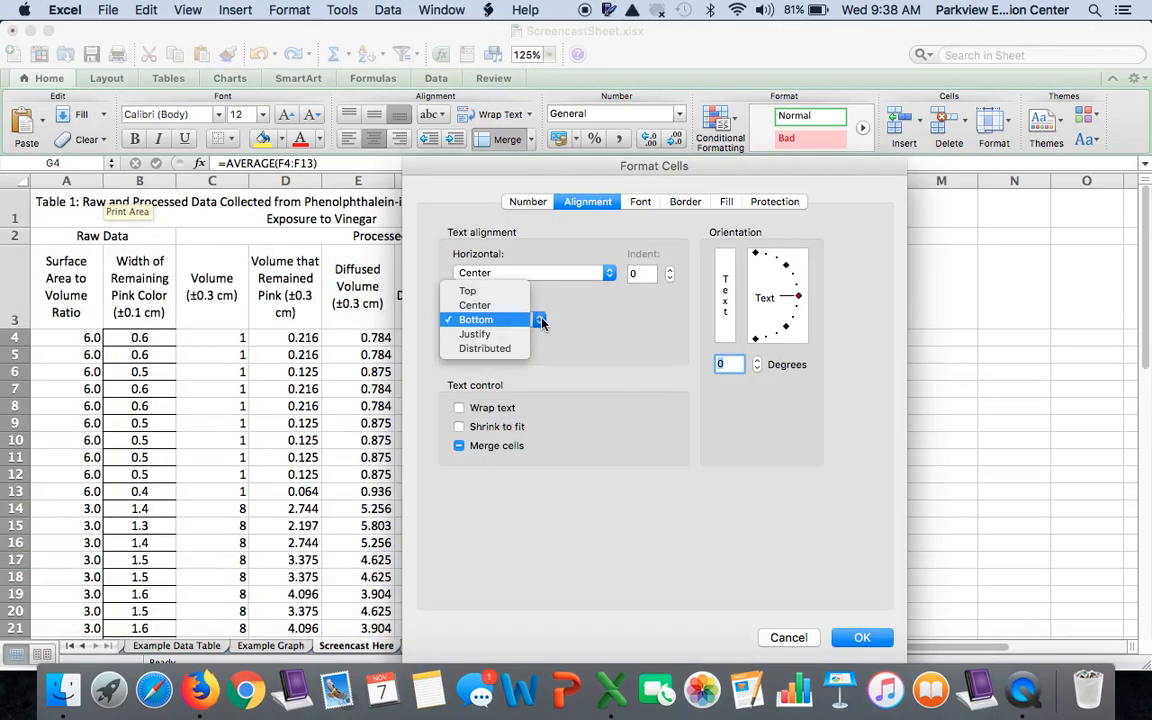
pyautogui.click(478, 305)
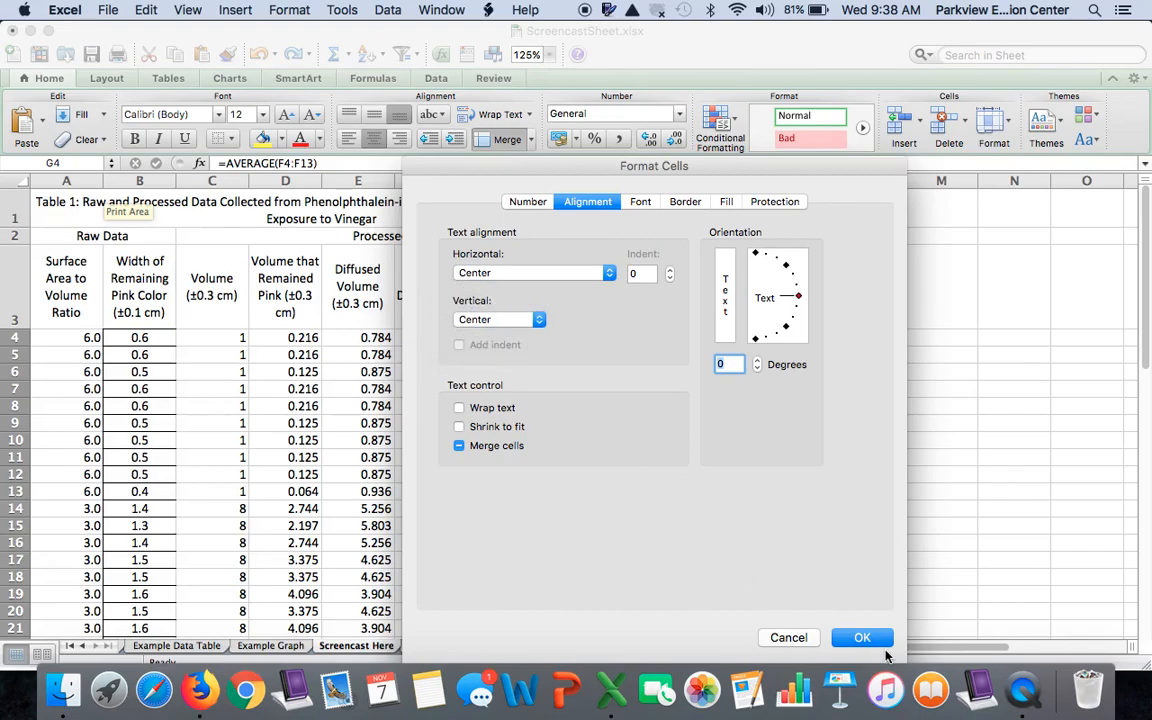
pyautogui.click(862, 637)
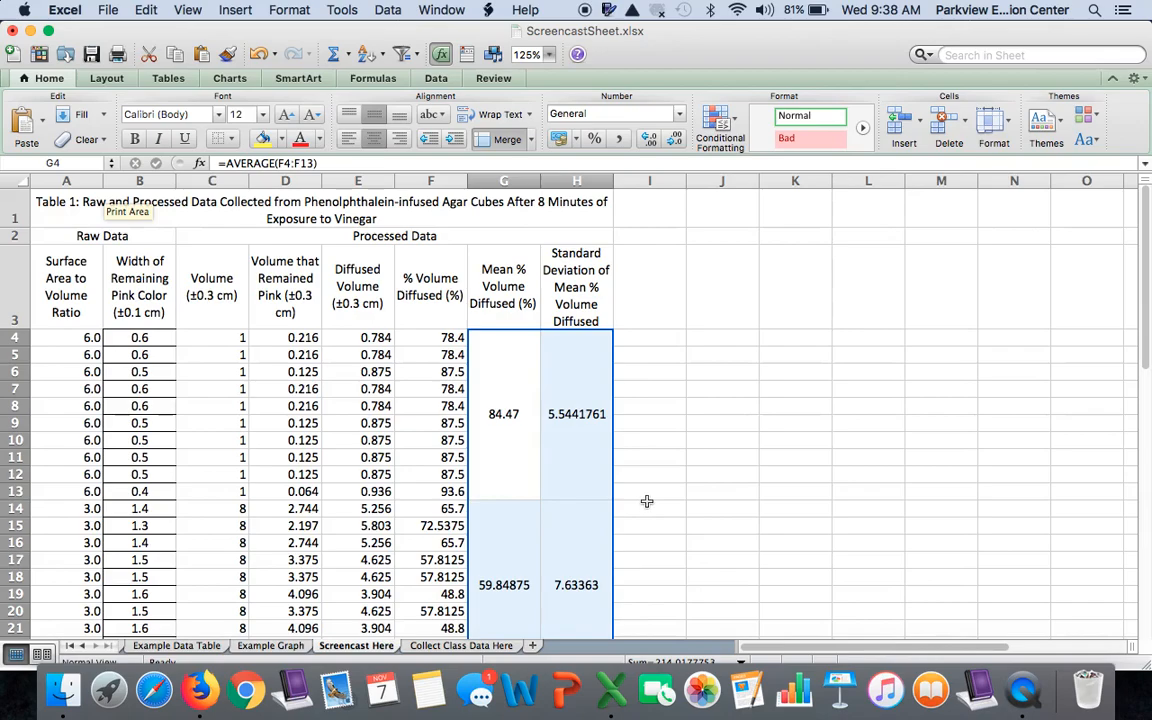
pyautogui.click(373, 456)
pyautogui.scroll(-5, 373, 454)
pyautogui.scroll(-3, 373, 454)
pyautogui.scroll(6, 373, 455)
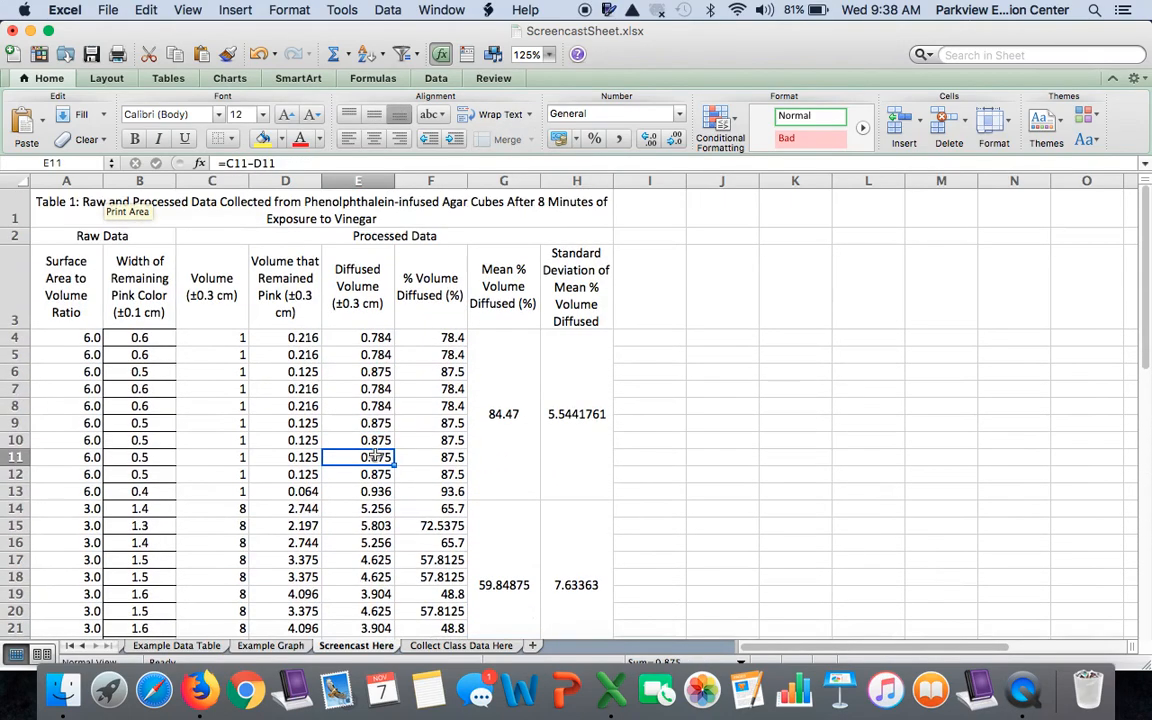
# Reduce the 6.0 group's Volume that Remained Pink values in D4:D13 to one decimal place
pyautogui.click(8, 338)
pyautogui.moveTo(8, 338); pyautogui.dragTo(10, 492)
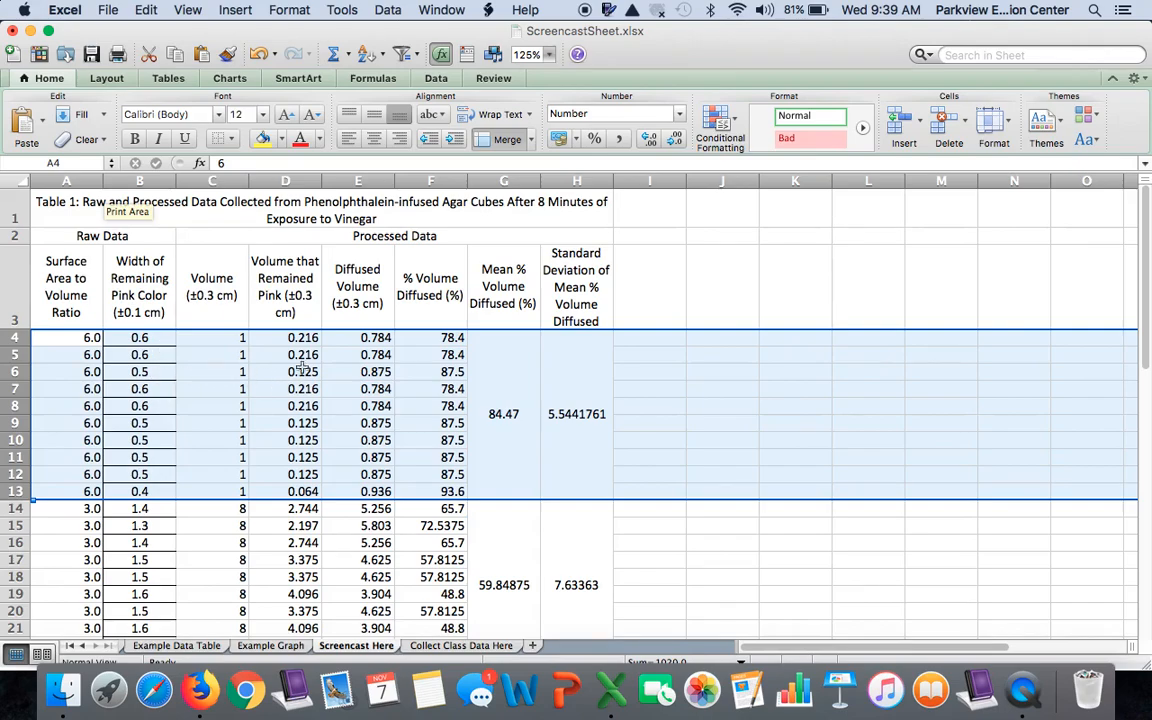
pyautogui.click(310, 338)
pyautogui.moveTo(316, 340); pyautogui.dragTo(308, 488)
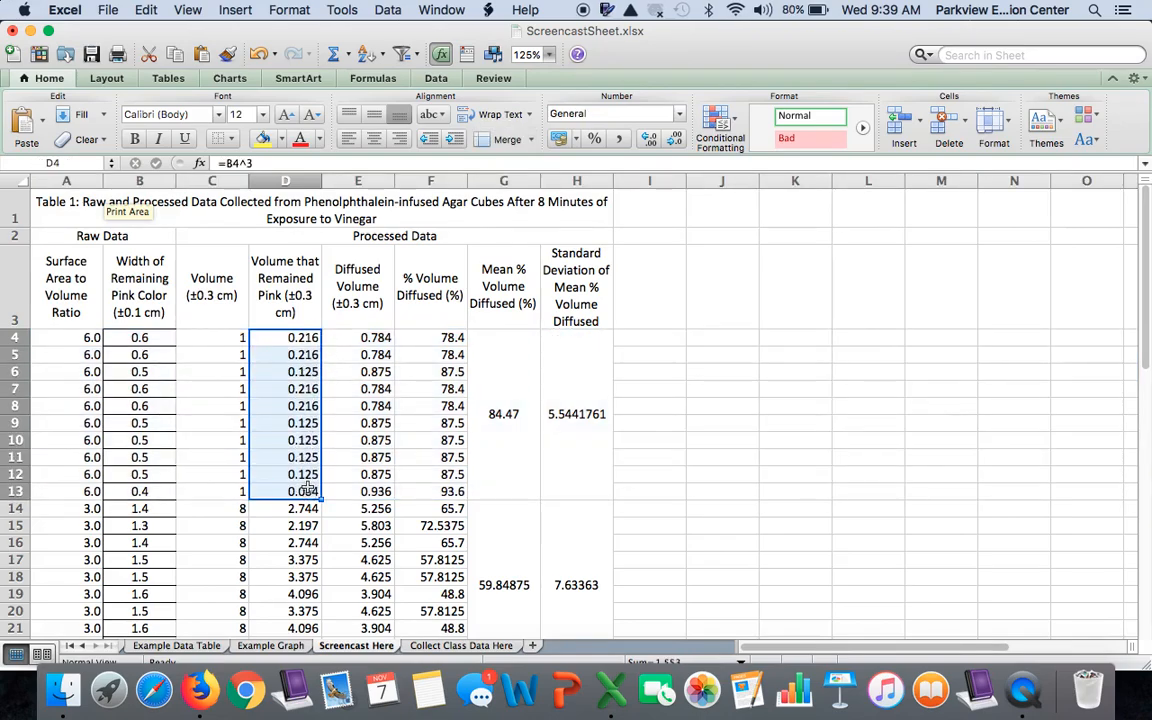
pyautogui.click(675, 142)
pyautogui.click(675, 142)
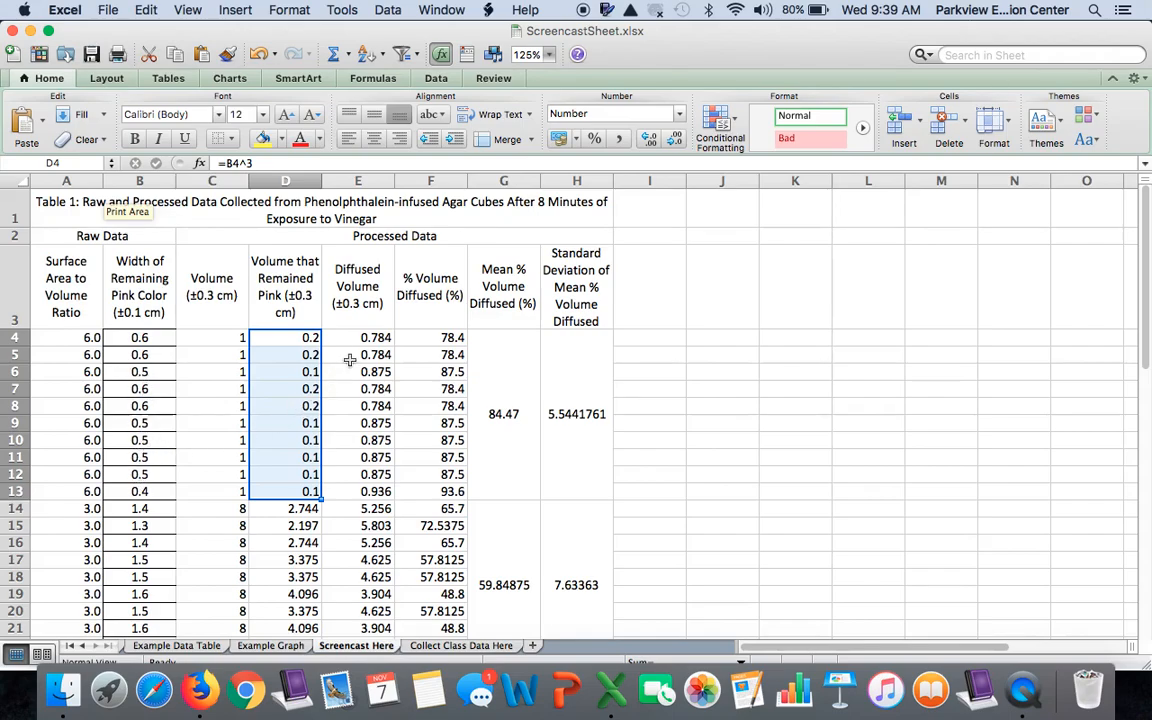
# Reduce the 6.0 group's Diffused Volume values in E4:E13 to one decimal place
pyautogui.moveTo(362, 338); pyautogui.dragTo(358, 490)
pyautogui.click(677, 140)
pyautogui.click(677, 140)
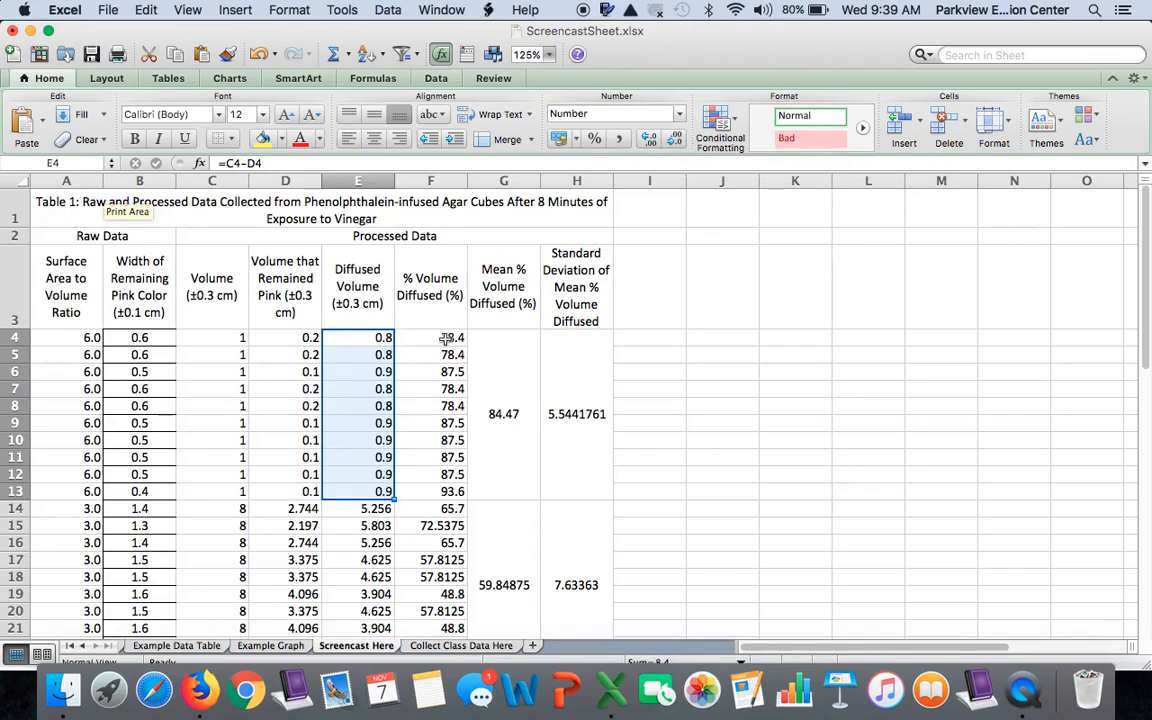
# Try showing the % Volume Diffused values in F4:F13 without decimal places, and undo that format change
pyautogui.moveTo(447, 341); pyautogui.dragTo(443, 485)
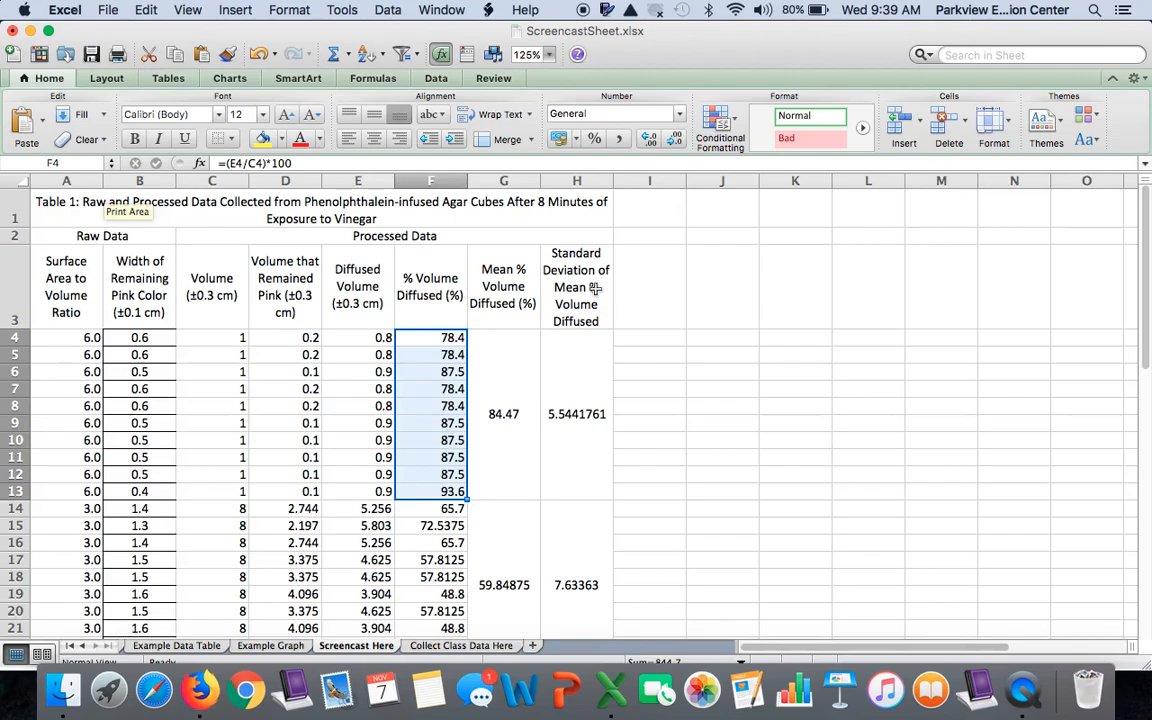
pyautogui.click(676, 143)
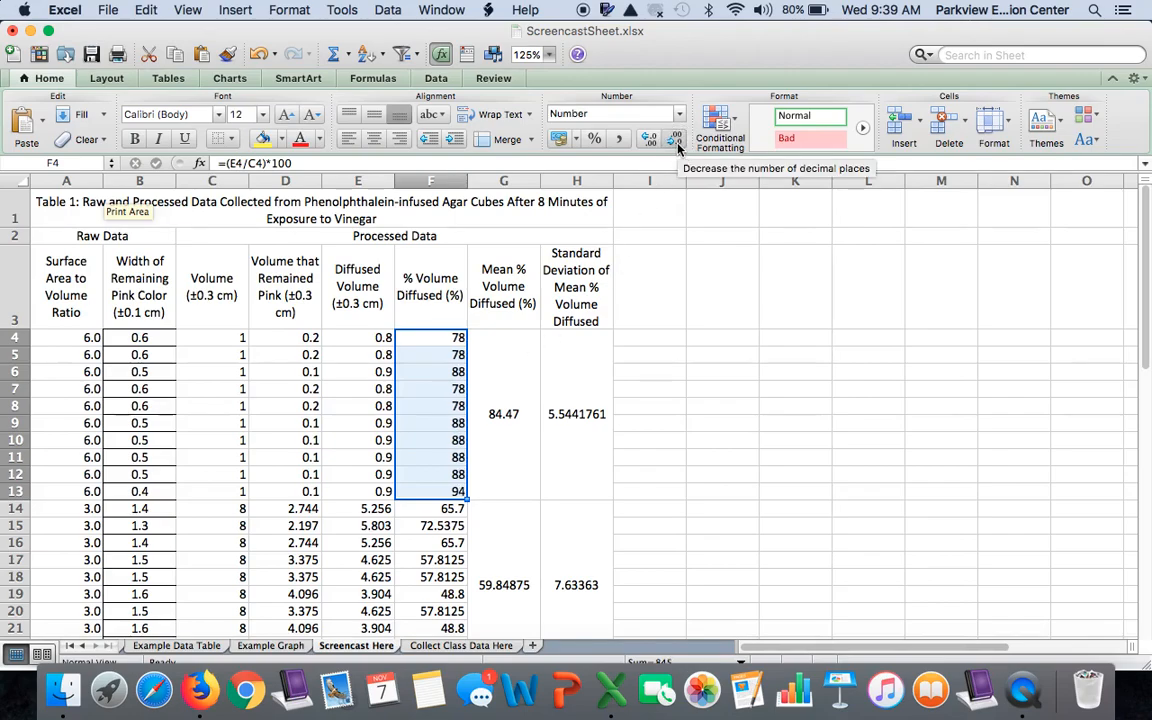
pyautogui.press('super+z')
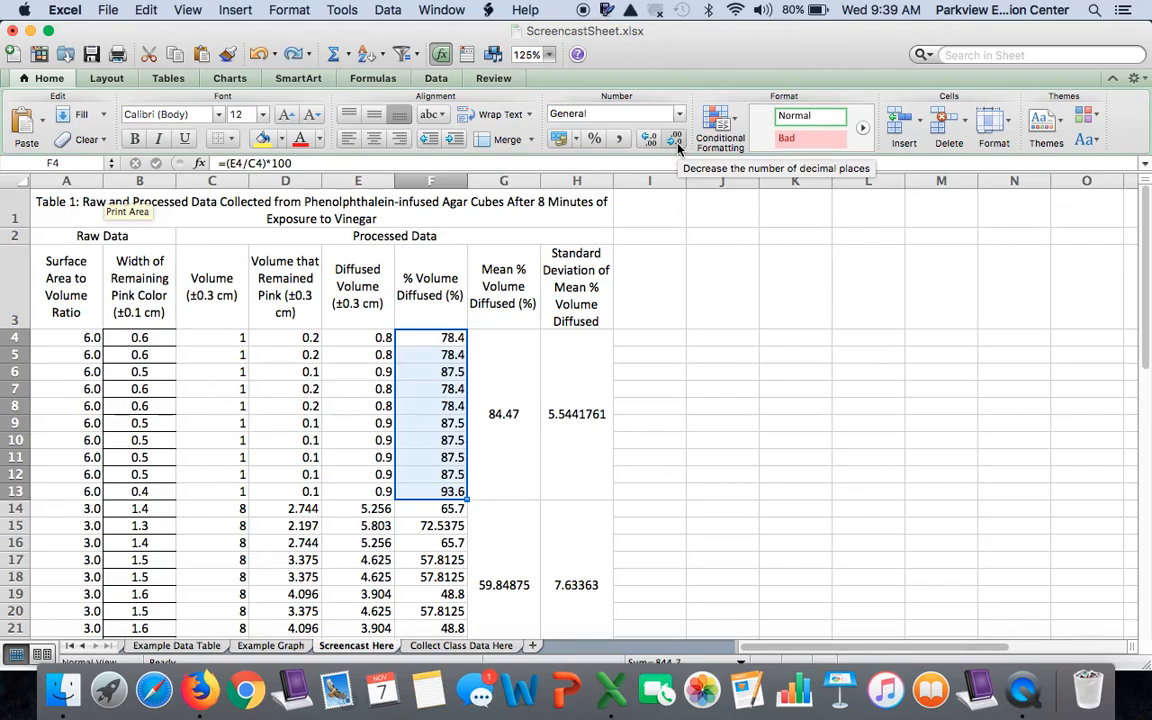
pyautogui.press('super+z')
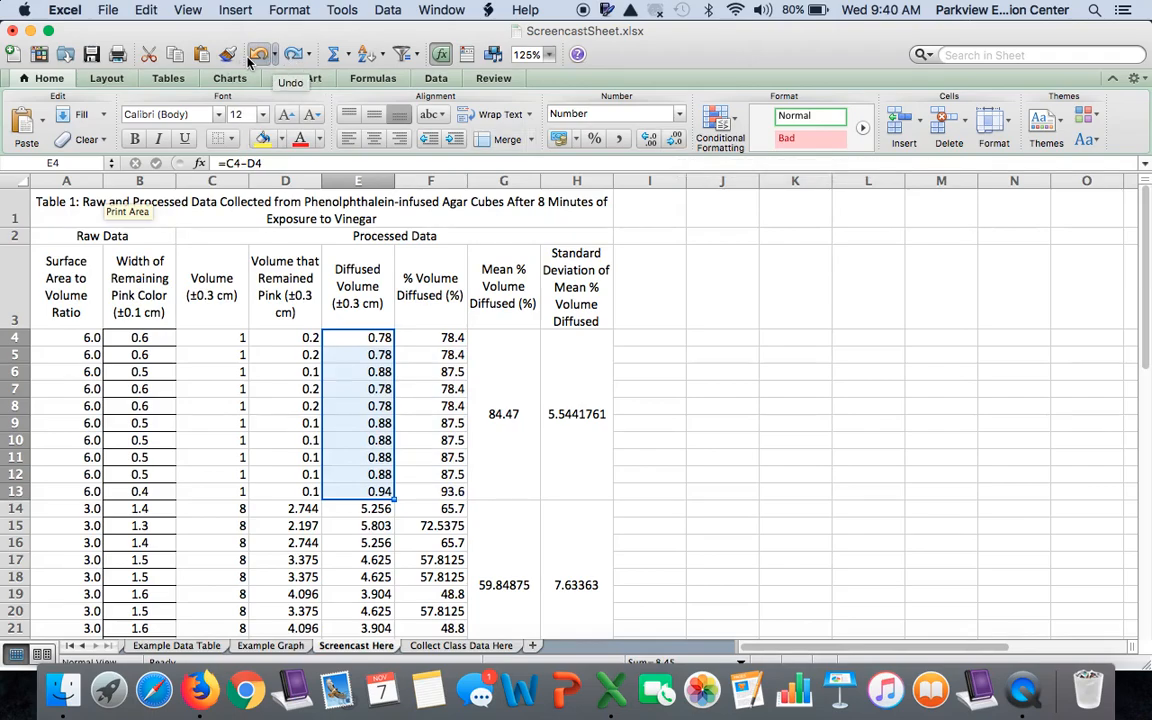
pyautogui.click(295, 58)
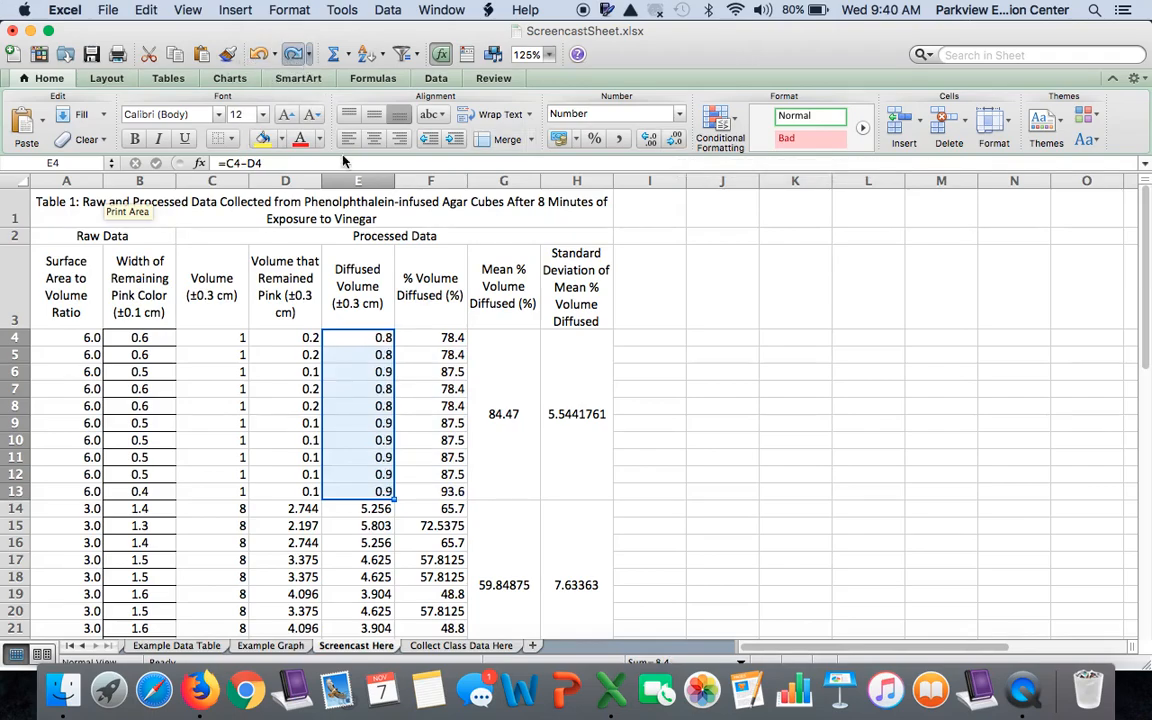
# Round the 6.0 group's % Volume Diffused values to the nearest ten with =ROUND((E4/C4)*100,-1) in F4, filled down through F13
pyautogui.click(448, 337)
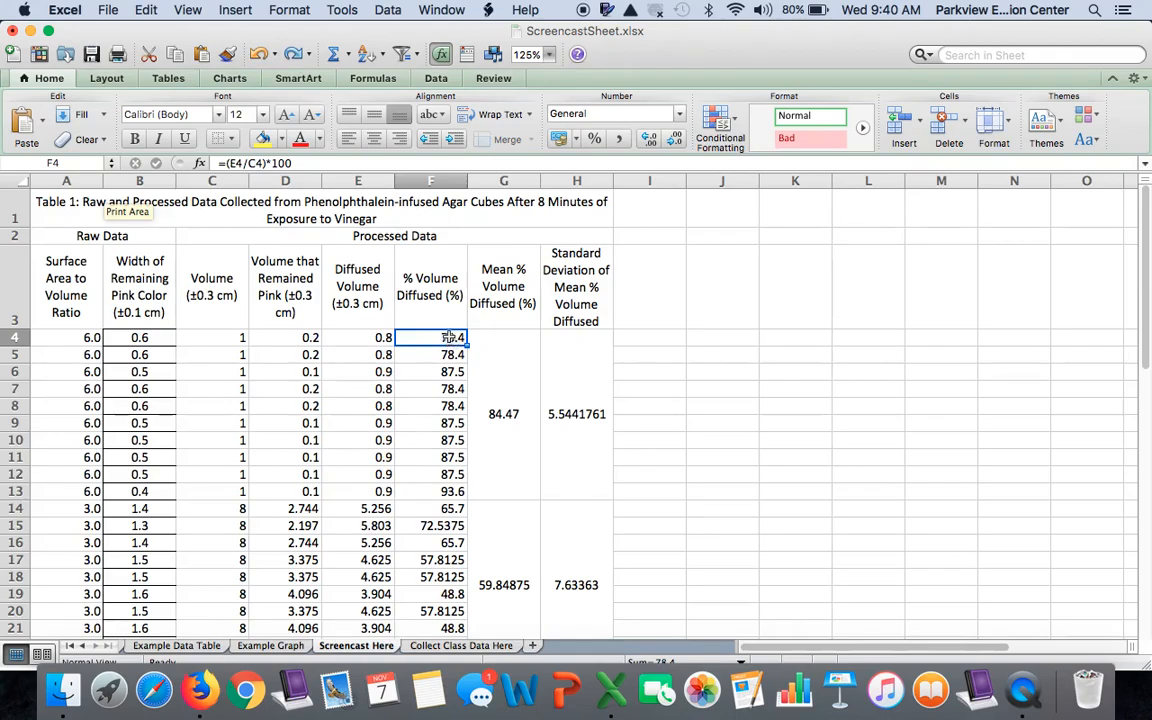
pyautogui.moveTo(448, 337); pyautogui.dragTo(450, 489)
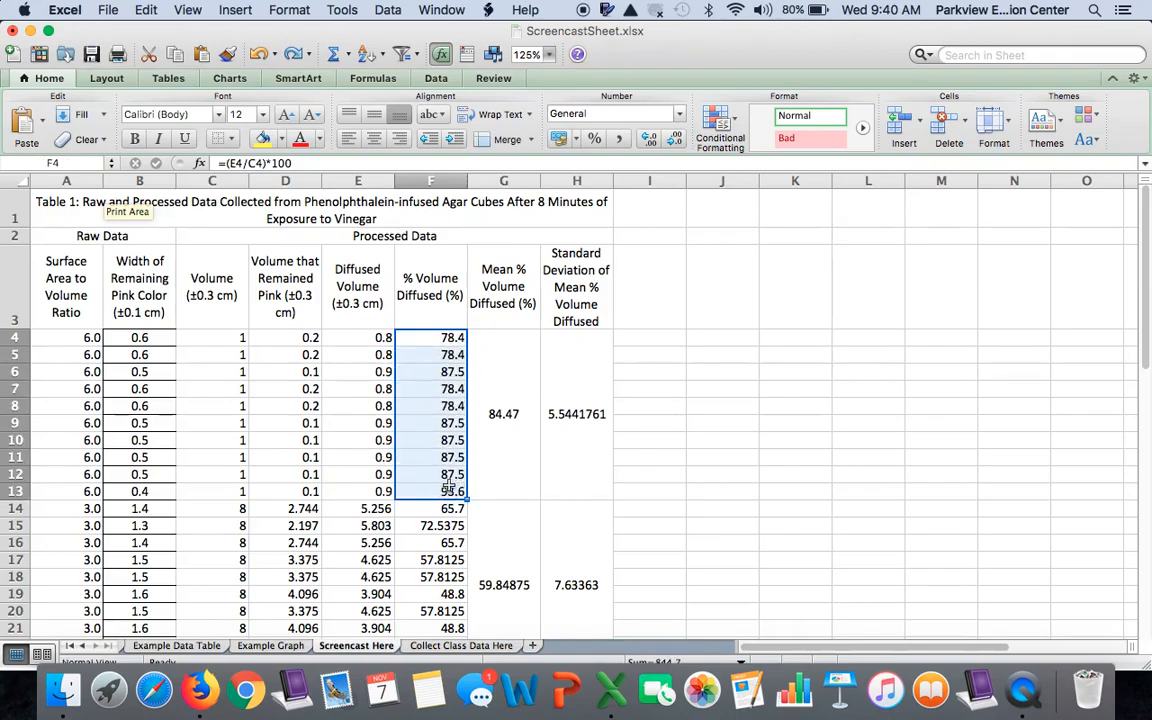
pyautogui.click(435, 338)
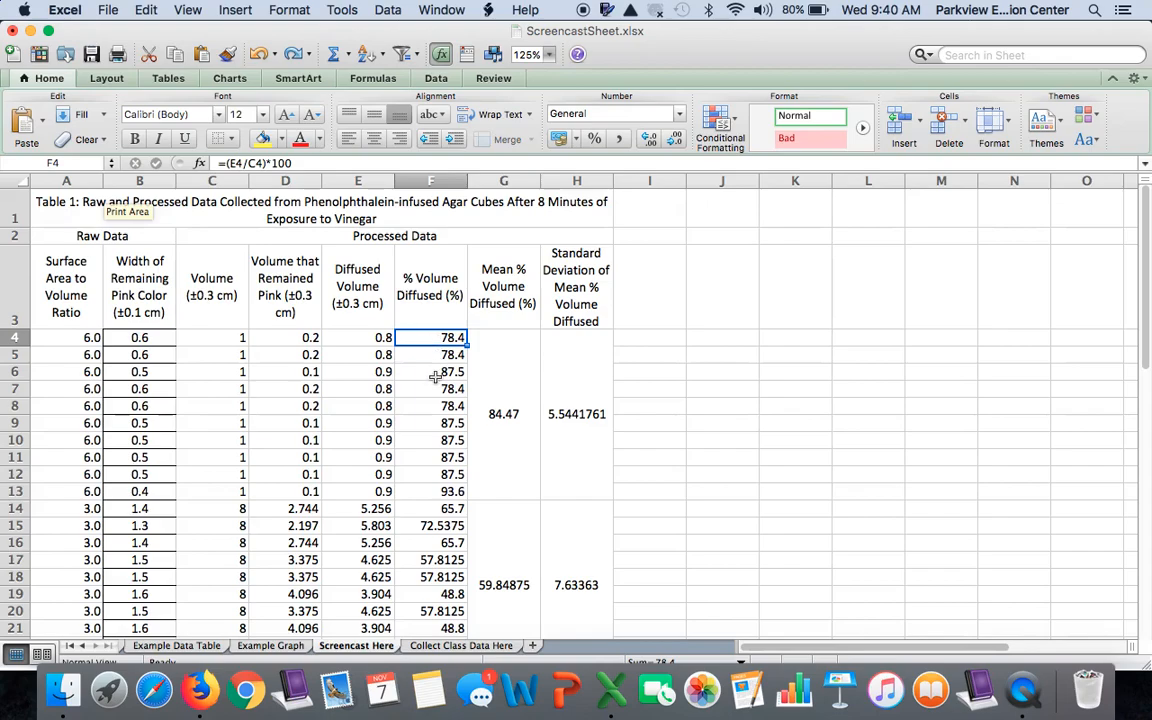
pyautogui.click(249, 163)
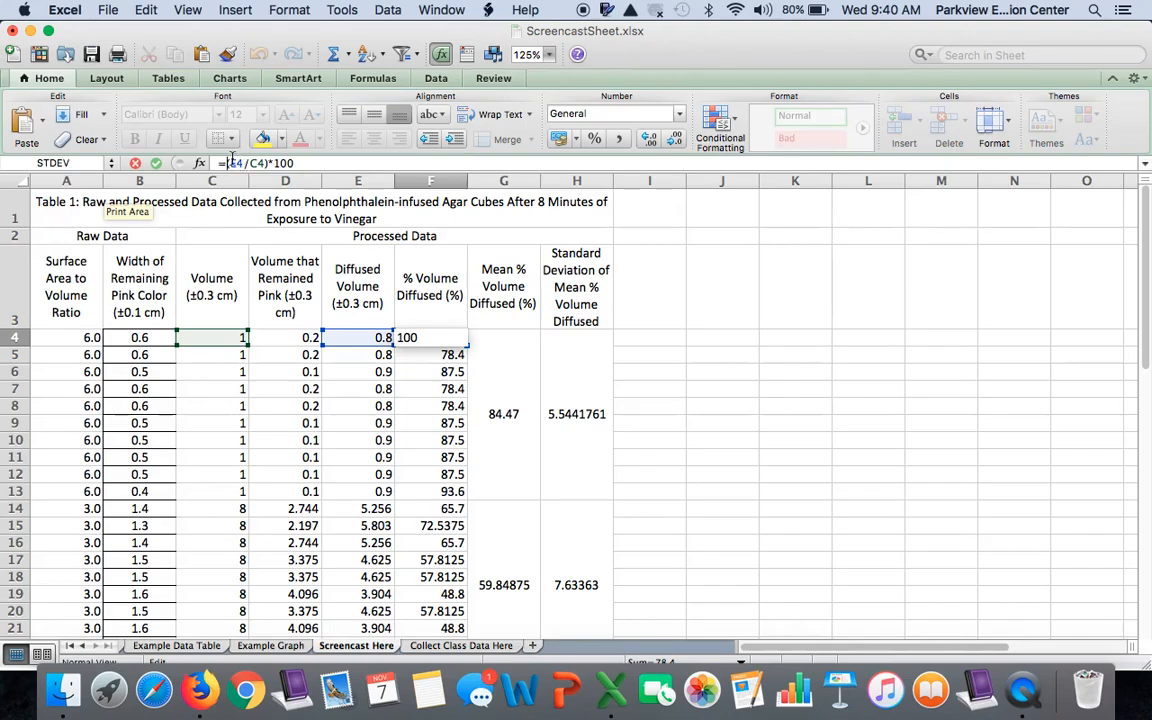
pyautogui.click(231, 163)
pyautogui.write('round')
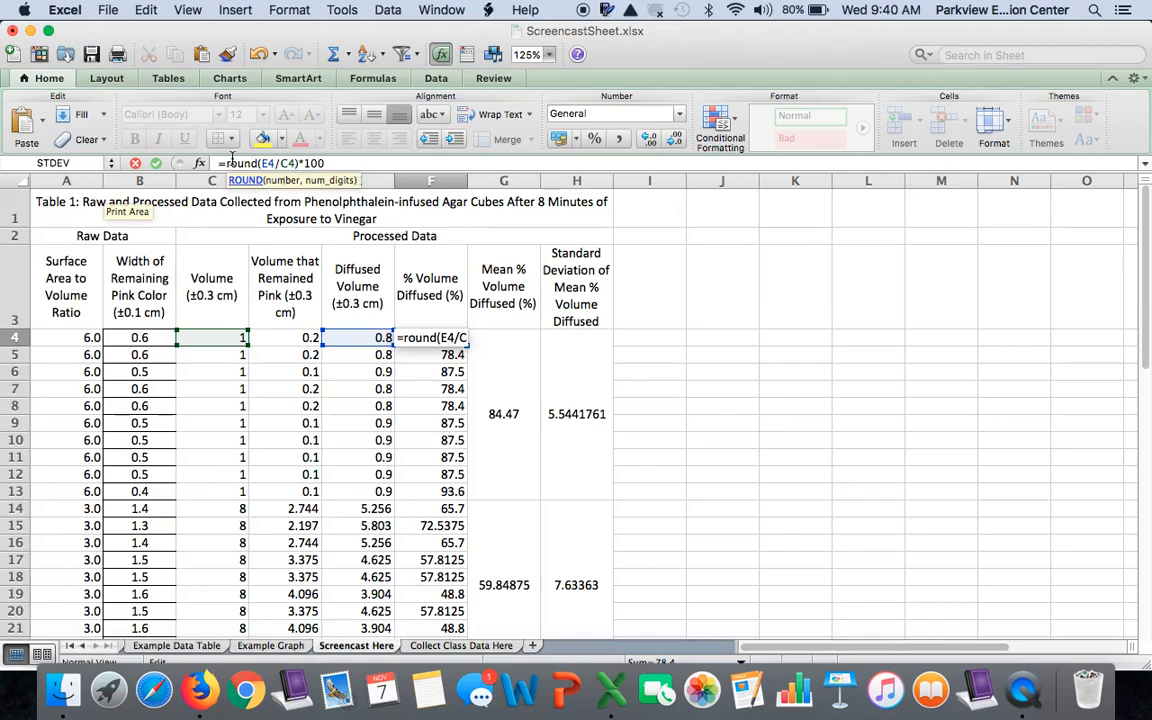
pyautogui.write('(')
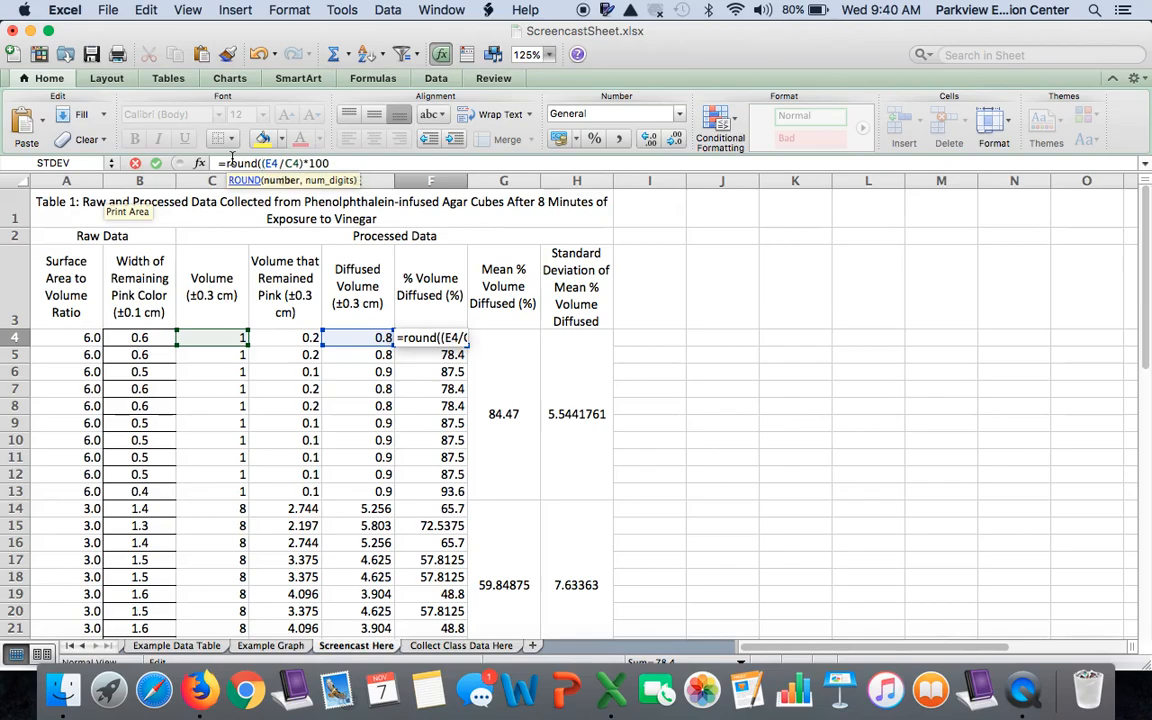
pyautogui.click(338, 162)
pyautogui.write(',')
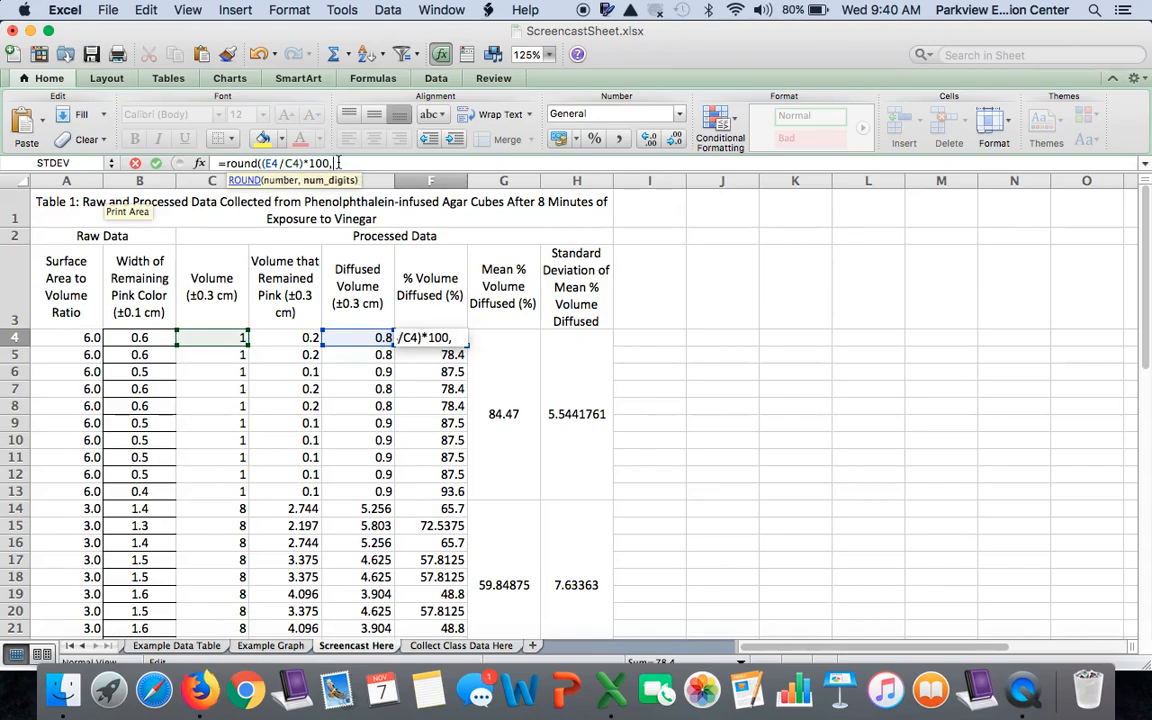
pyautogui.write('-1)')
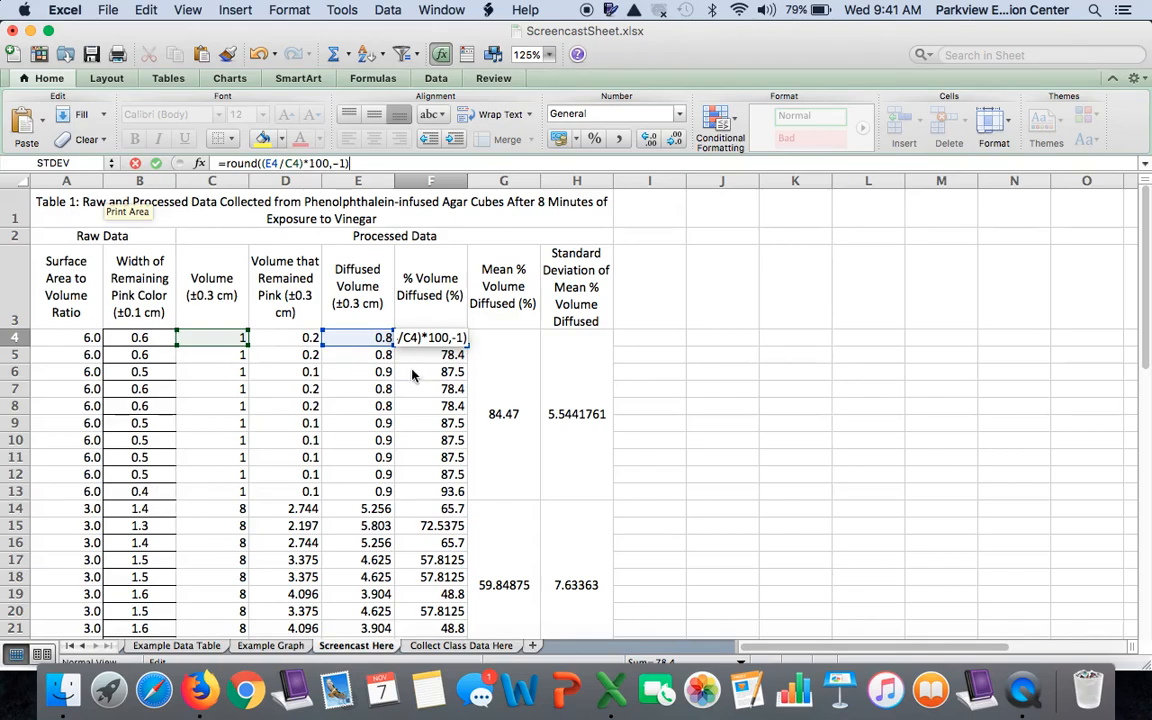
pyautogui.press('Return')
pyautogui.click(457, 338)
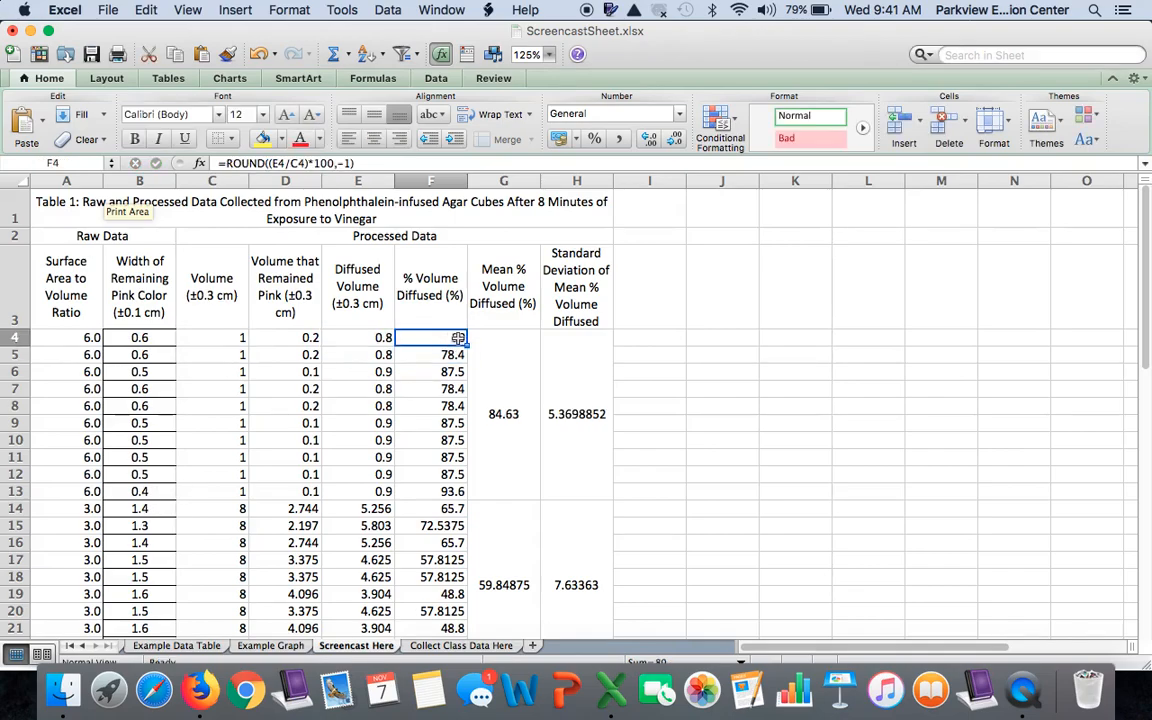
pyautogui.moveTo(464, 341); pyautogui.dragTo(464, 493)
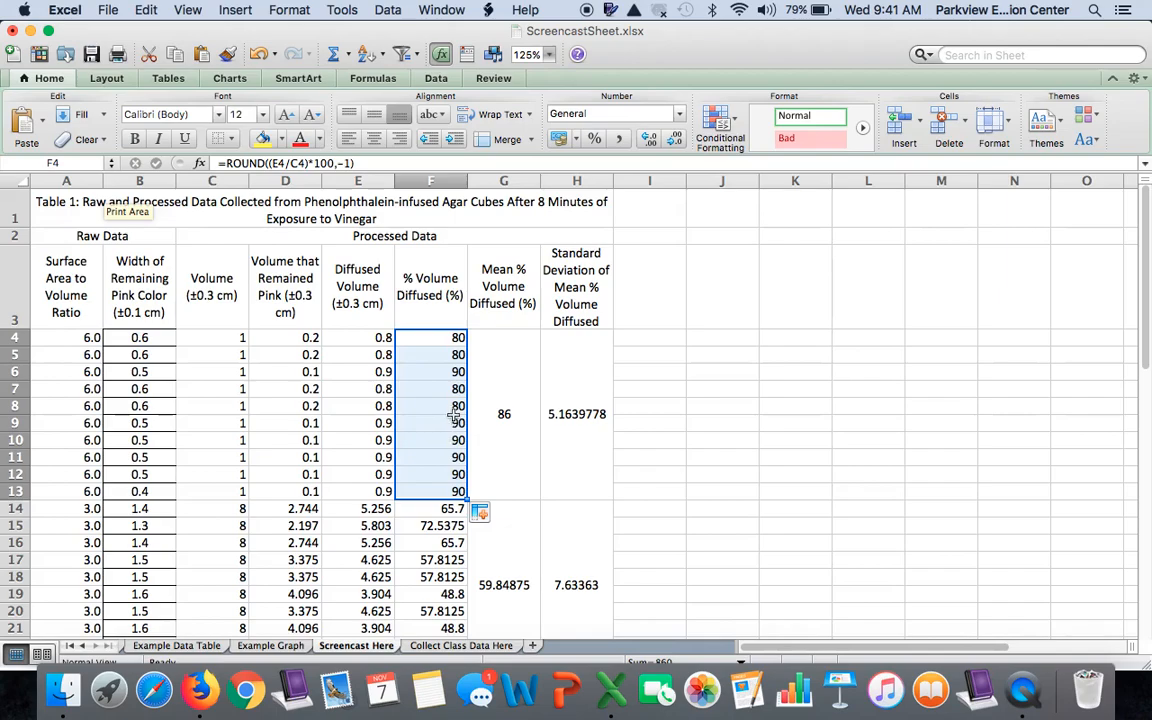
# Round the 6.0 group's mean in G4 to the nearest ten with =ROUND(AVERAGE(F4:F13),-1)
pyautogui.click(528, 445)
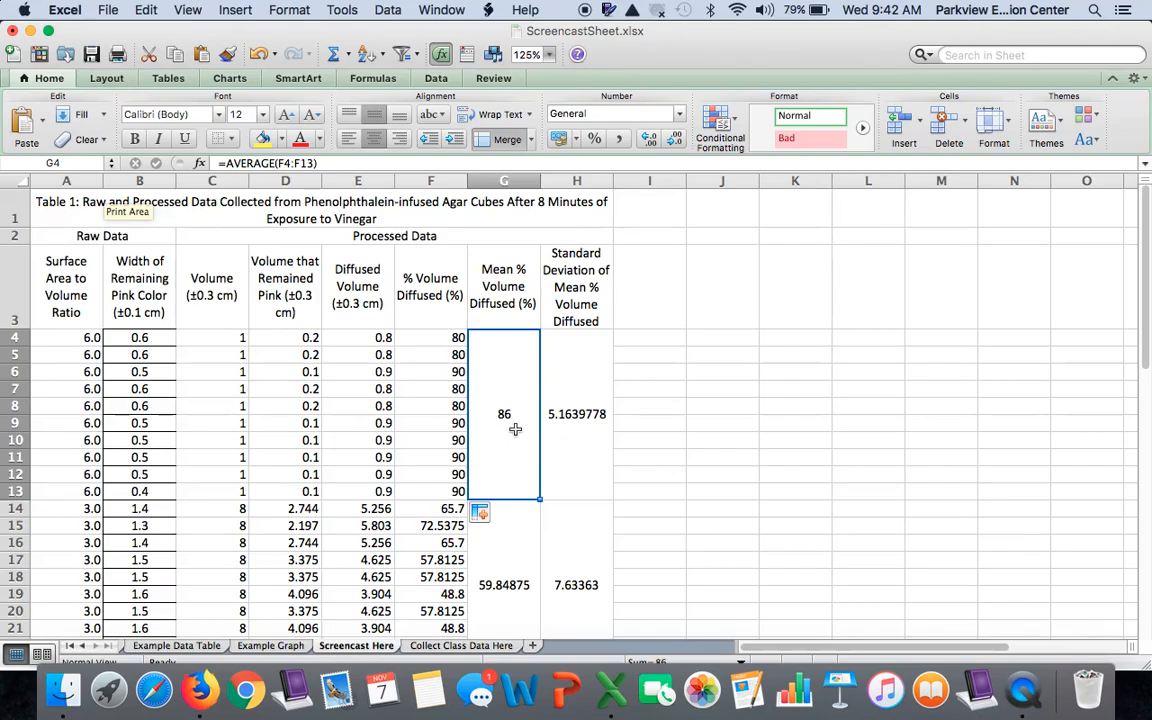
pyautogui.click(229, 164)
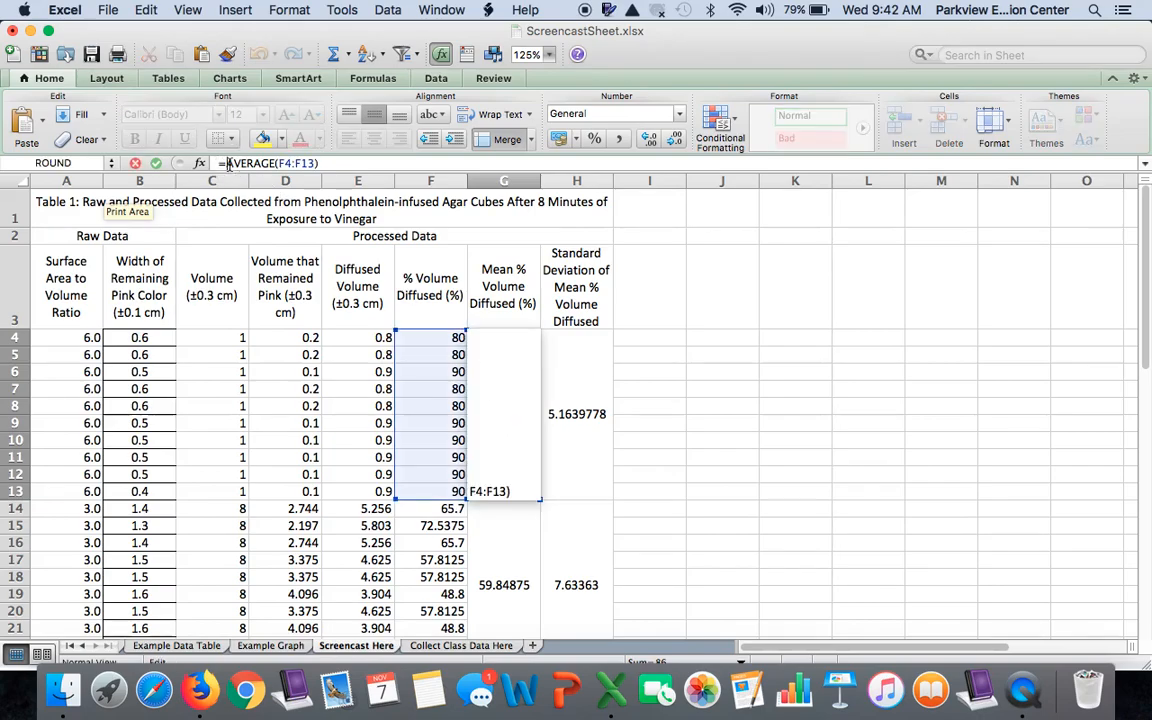
pyautogui.write('round')
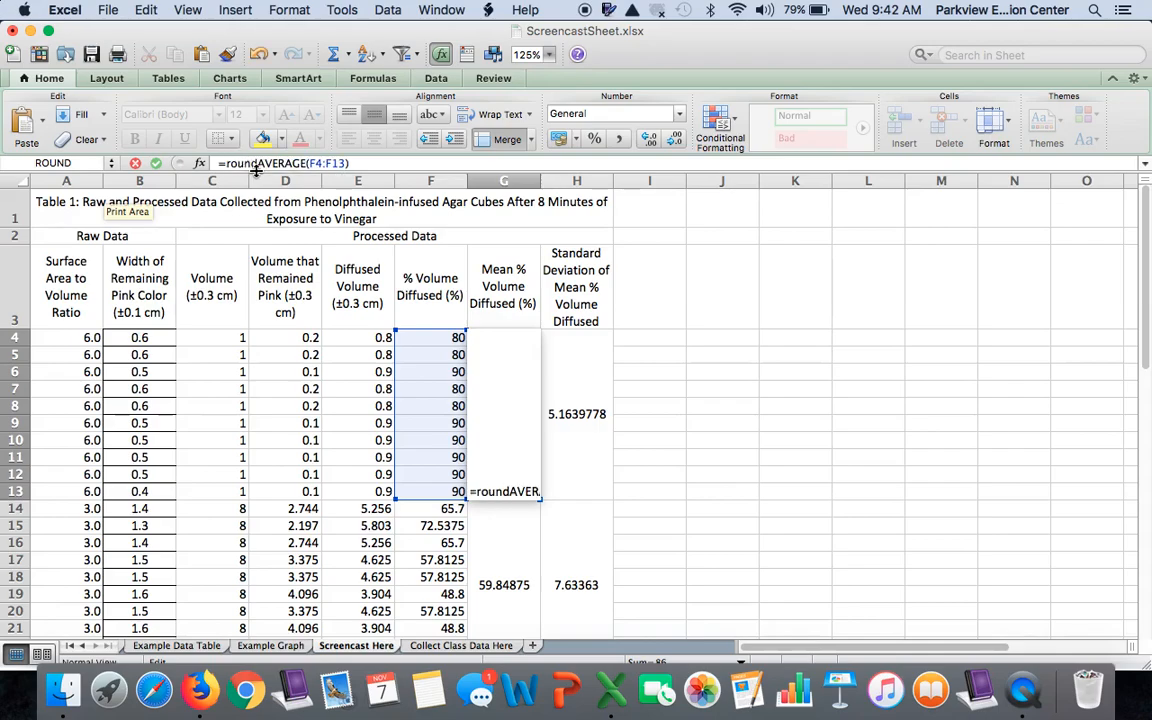
pyautogui.write('(')
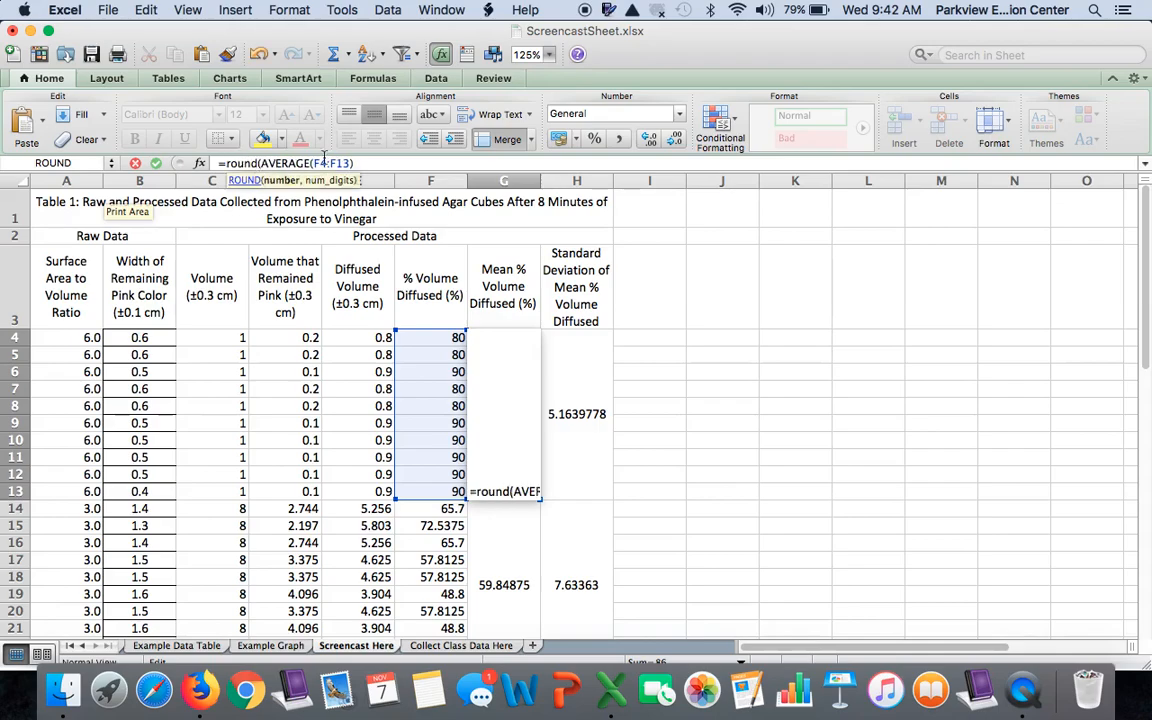
pyautogui.write(',')
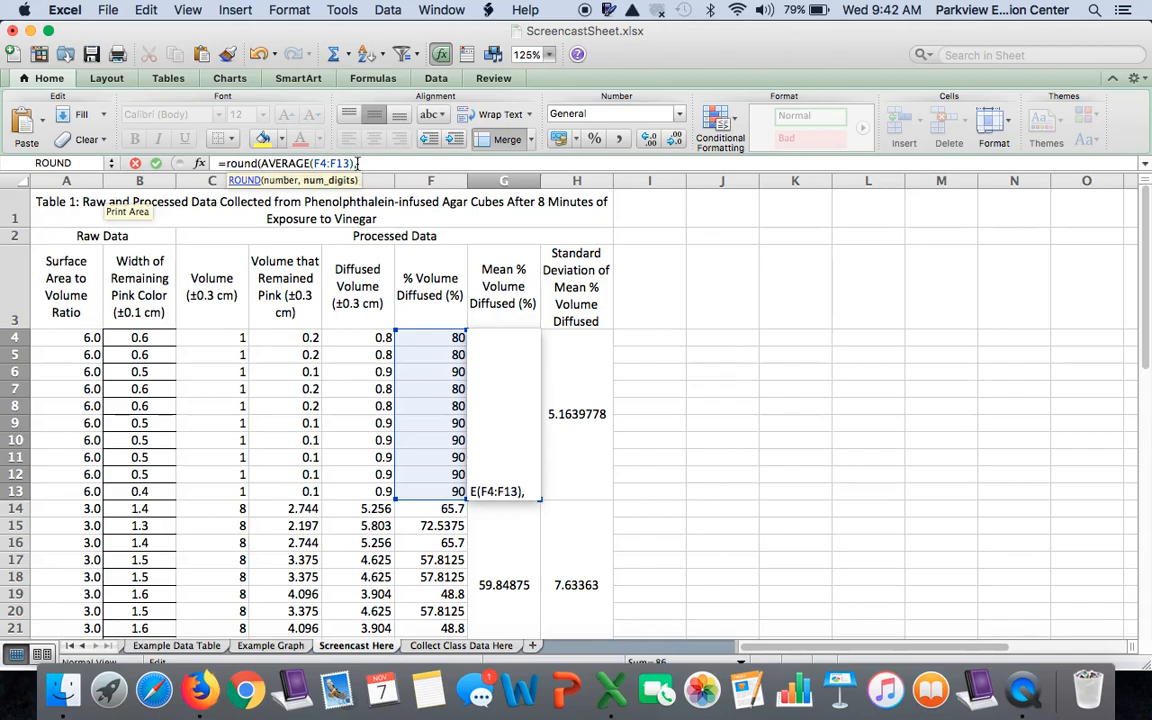
pyautogui.write('-1)')
pyautogui.press('Return')
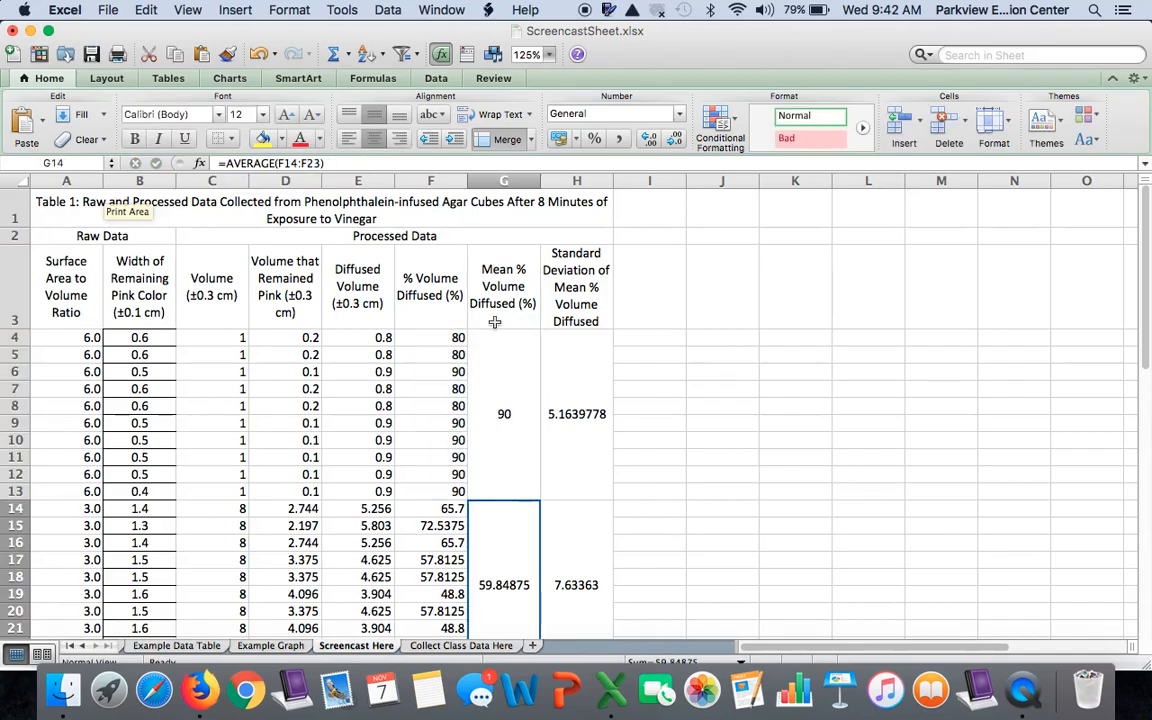
# Show the 6.0 group's standard deviation in H4 without decimal places
pyautogui.click(568, 392)
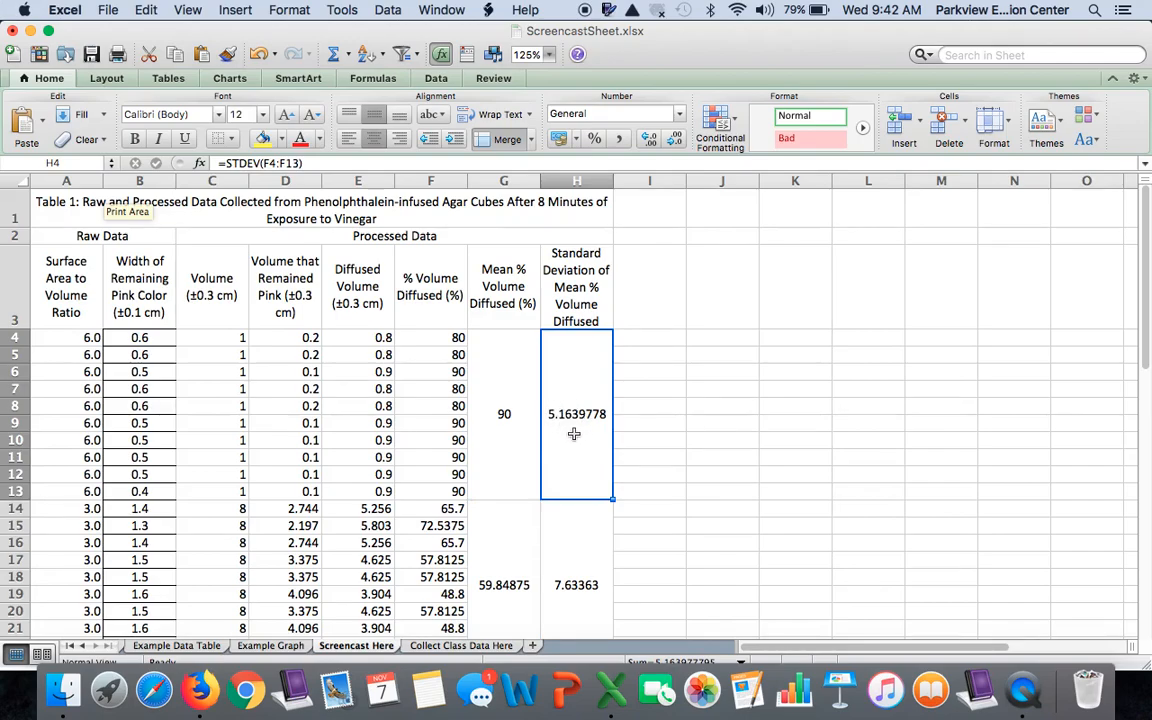
pyautogui.click(670, 143)
pyautogui.click(670, 143)
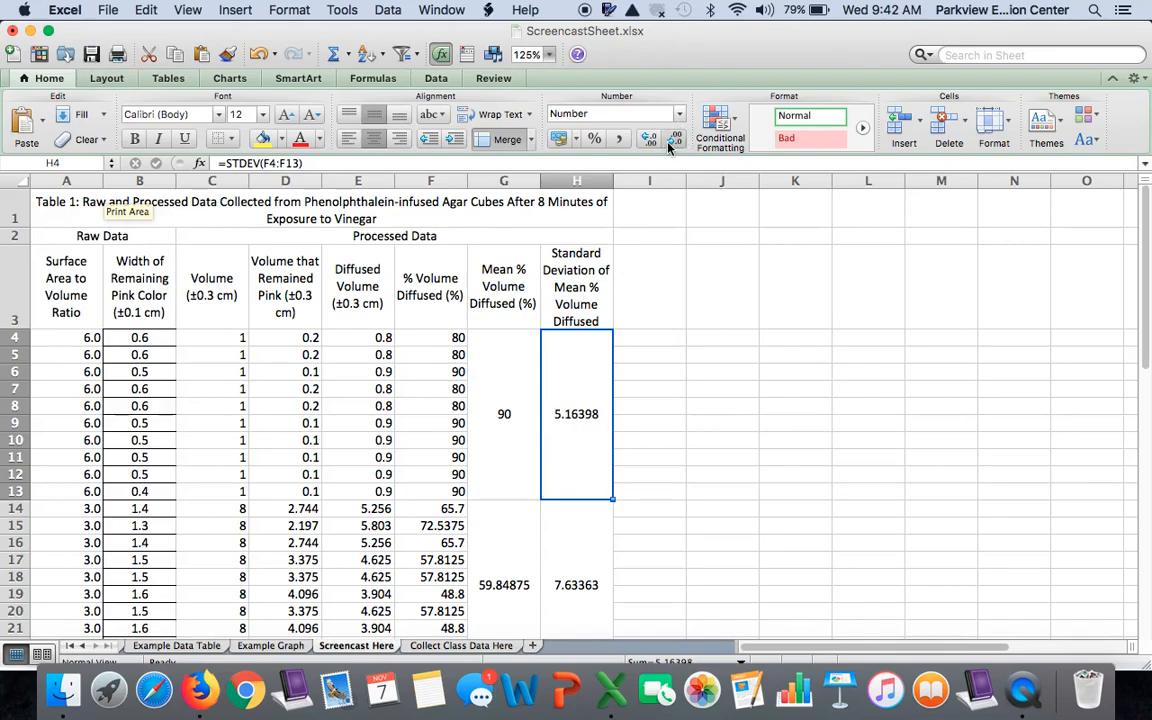
pyautogui.click(670, 143)
pyautogui.click(670, 143)
pyautogui.click(670, 143)
pyautogui.click(670, 143)
pyautogui.click(670, 143)
# Reduce the 3.0 group's Volume that Remained Pink and Diffused Volume values in D14:E23 to one decimal place
pyautogui.scroll(-4, 556, 440)
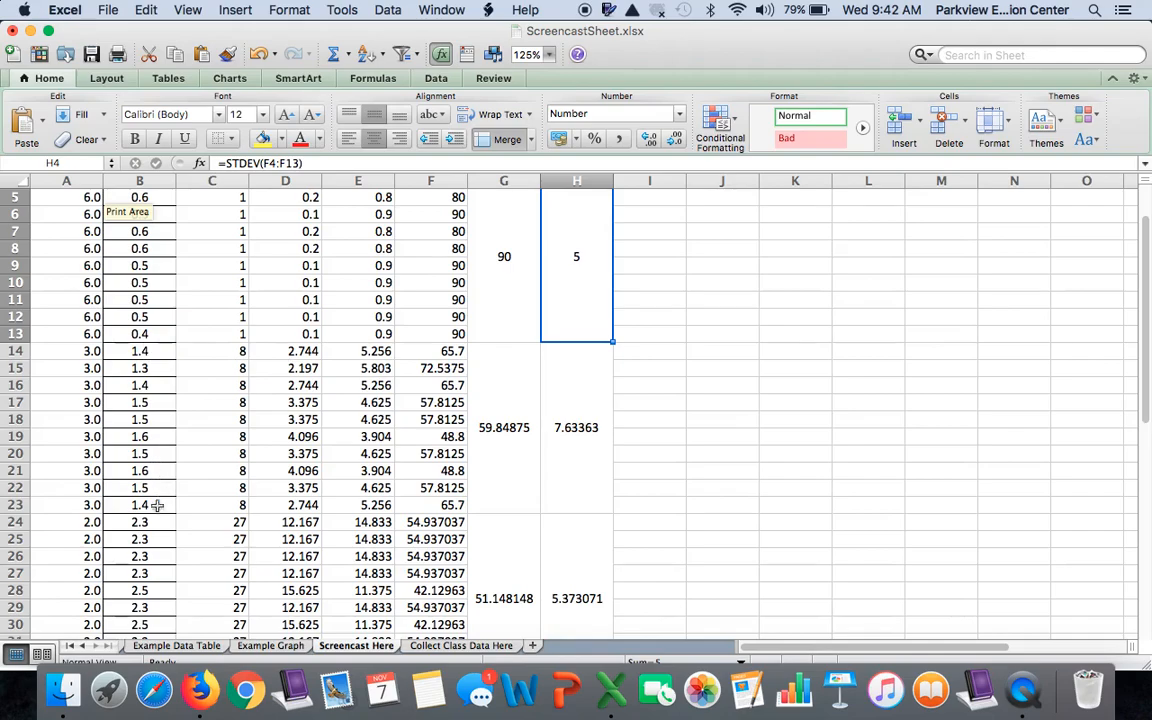
pyautogui.moveTo(92, 352); pyautogui.dragTo(96, 503)
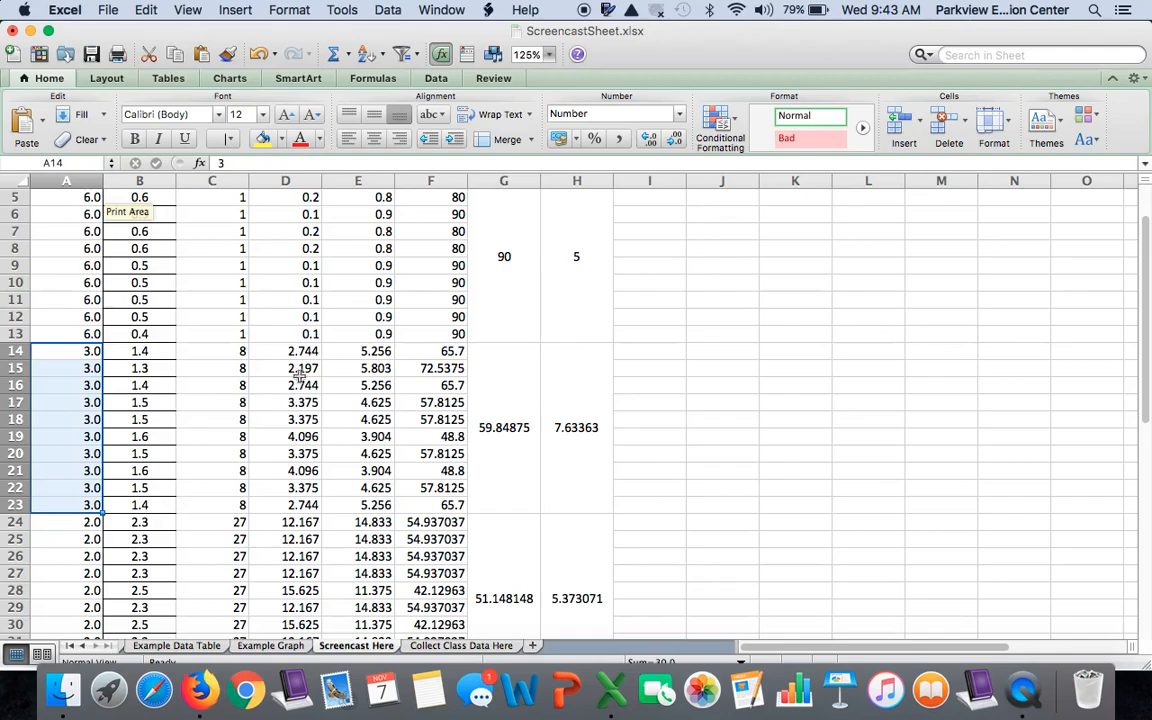
pyautogui.moveTo(280, 350); pyautogui.dragTo(357, 504)
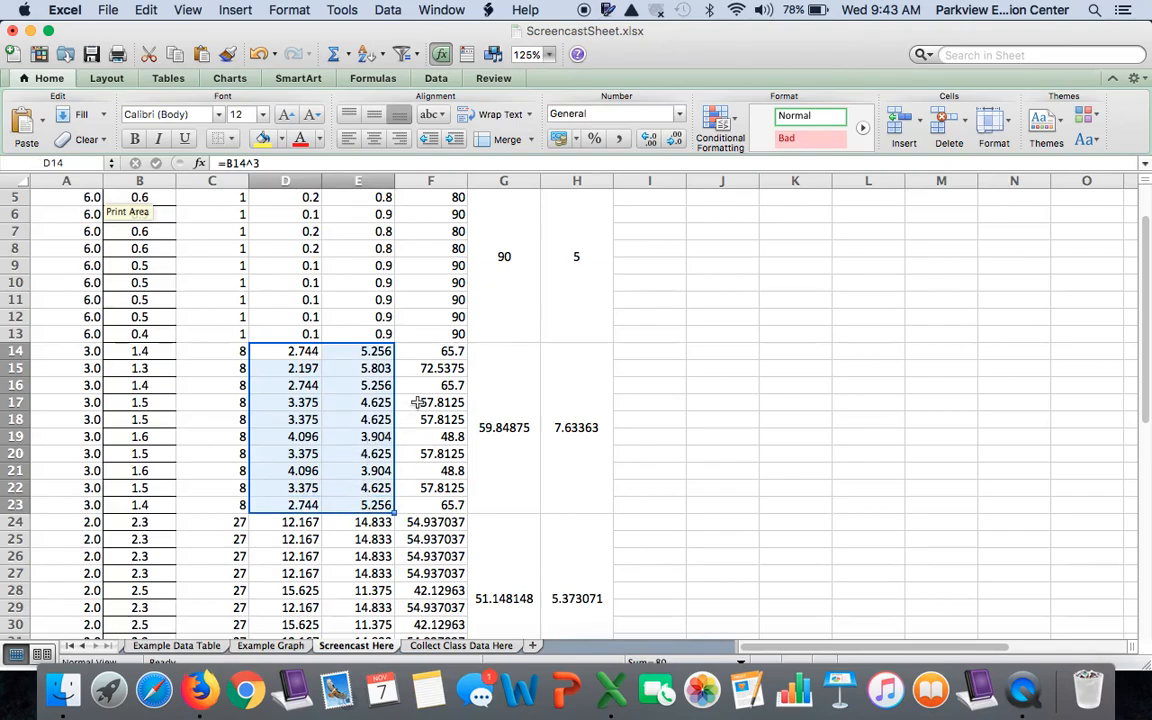
pyautogui.click(675, 139)
pyautogui.click(676, 145)
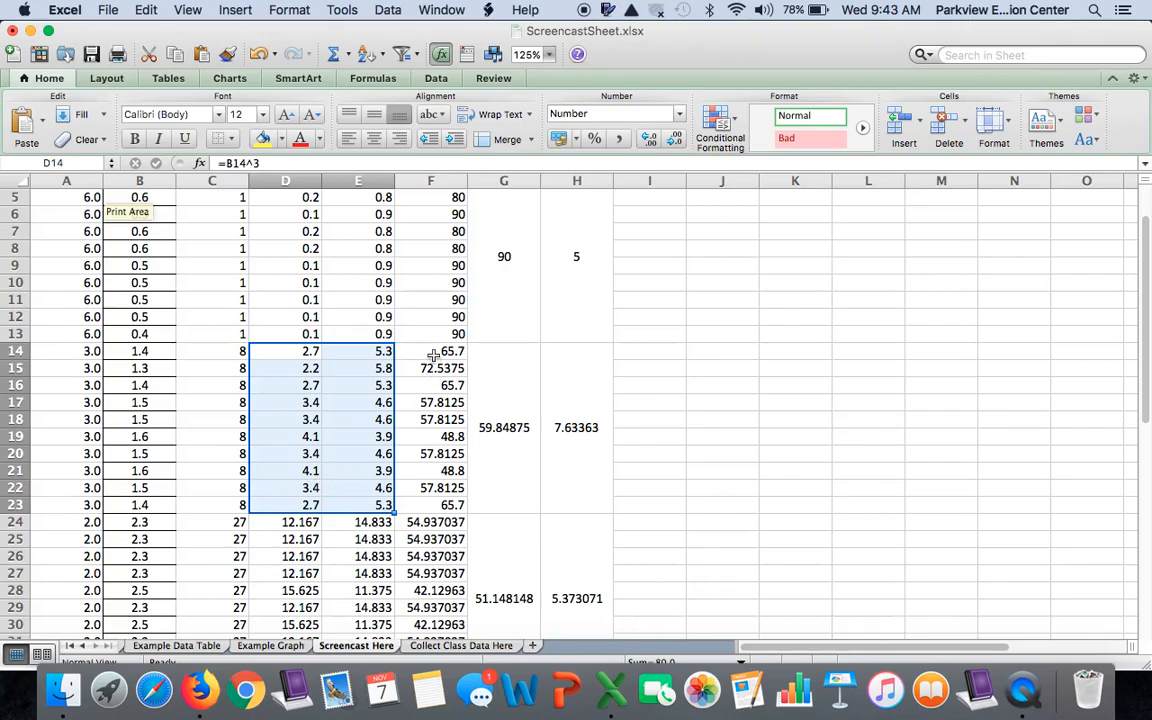
# Round the 3.0 group's % Volume Diffused values to whole numbers with =ROUND((E14/C14)*100,0) in F14, filled down through F23
pyautogui.moveTo(434, 355); pyautogui.dragTo(449, 503)
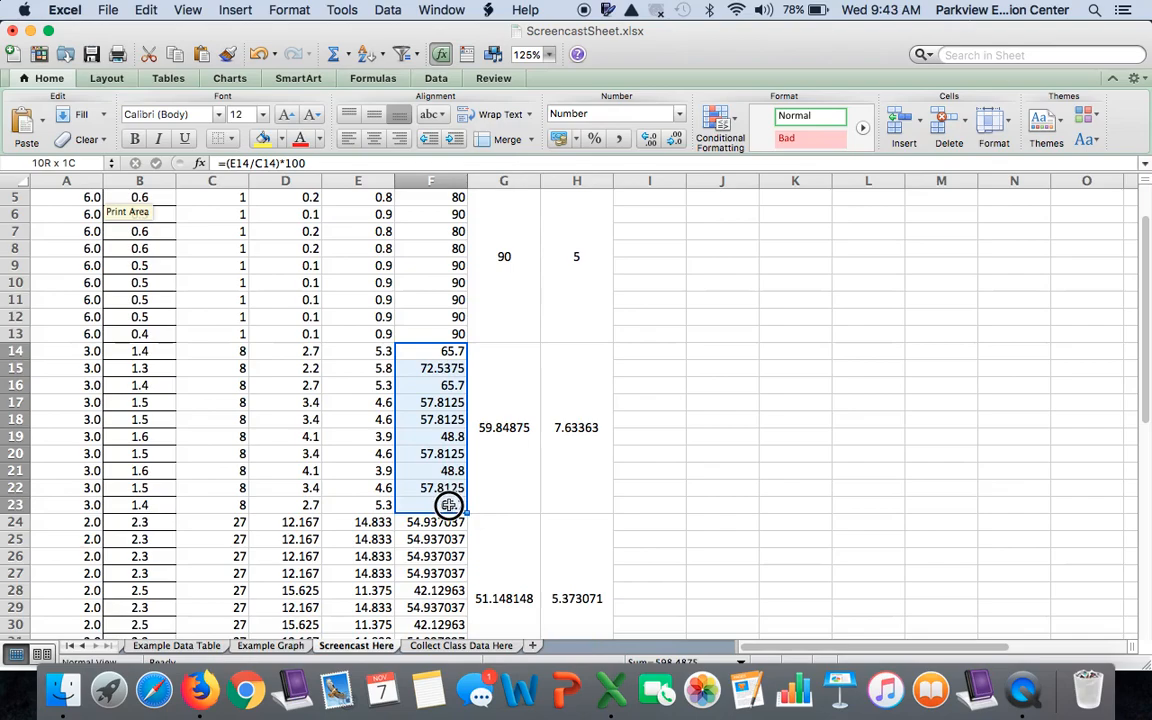
pyautogui.moveTo(448, 504); pyautogui.dragTo(448, 504)
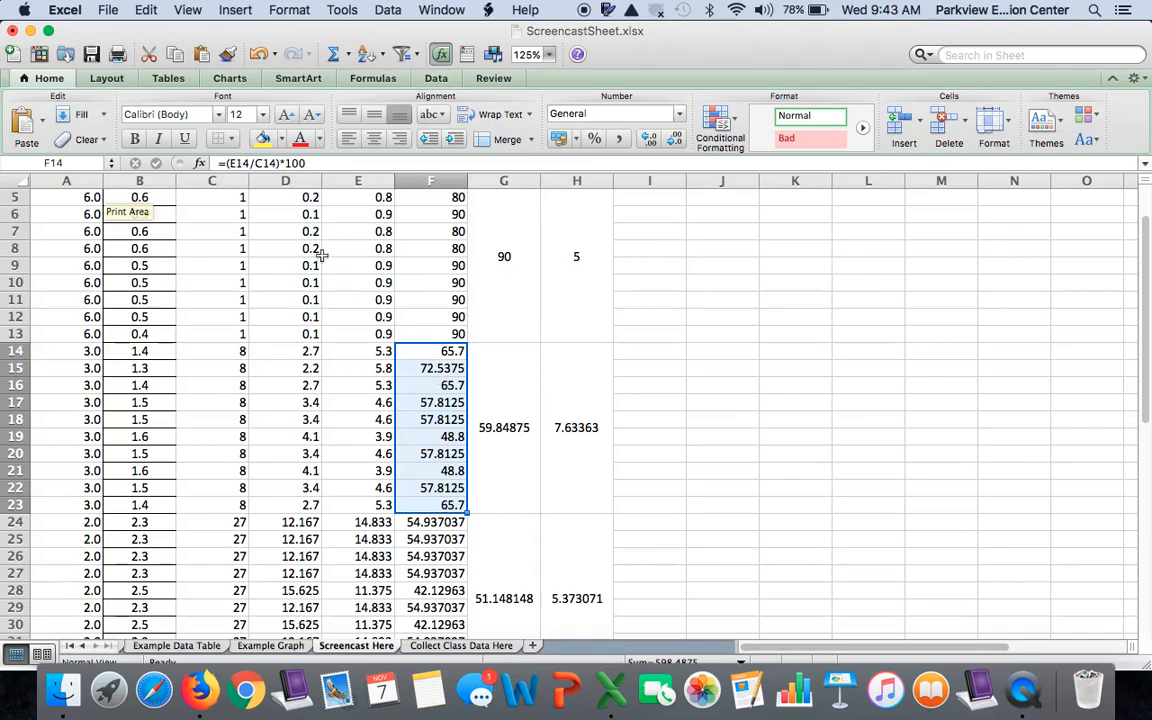
pyautogui.click(226, 167)
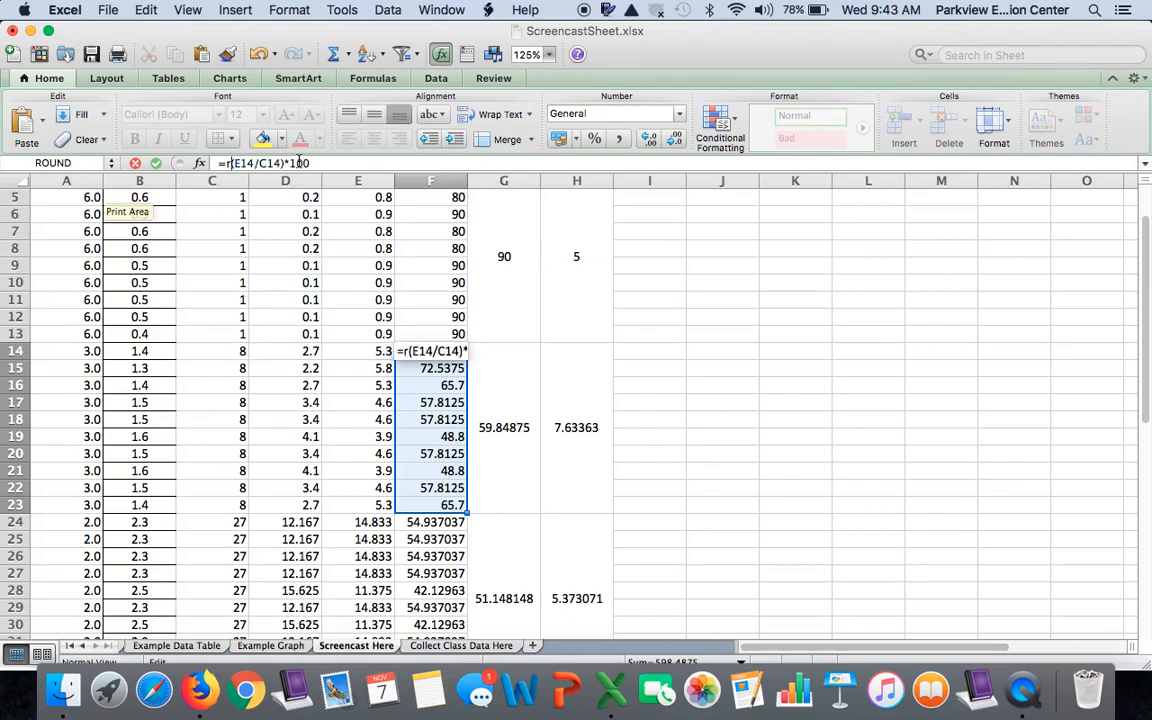
pyautogui.write('round')
pyautogui.write('(')
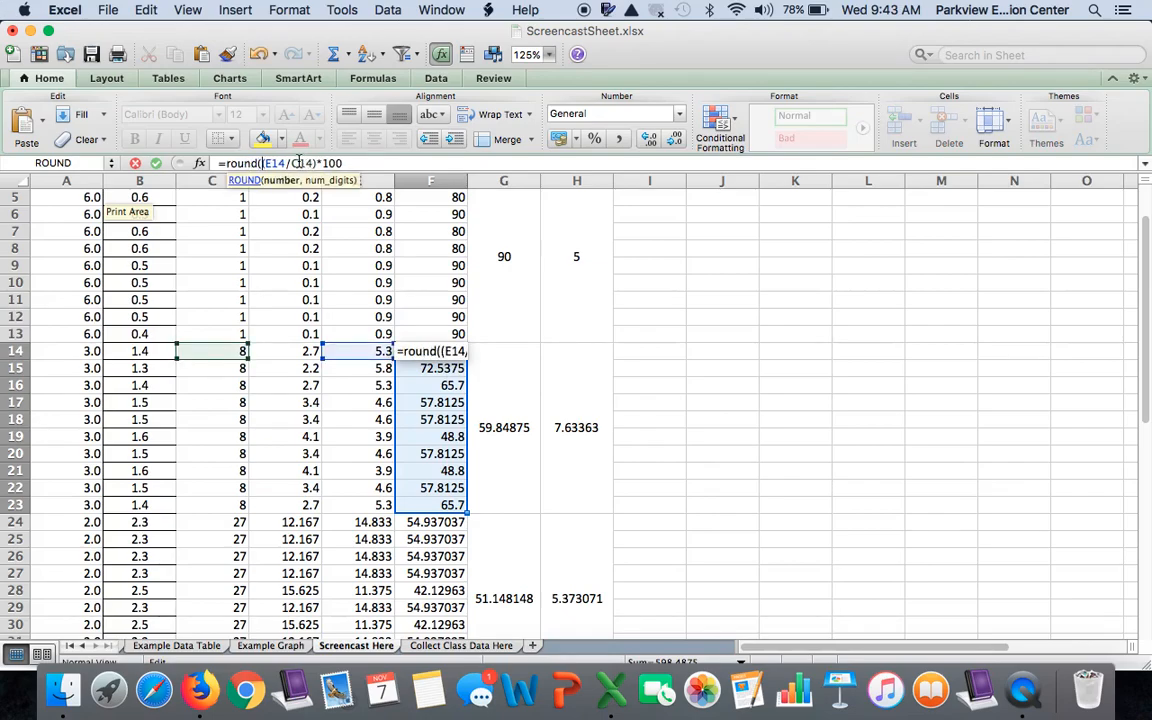
pyautogui.click(347, 163)
pyautogui.write(',')
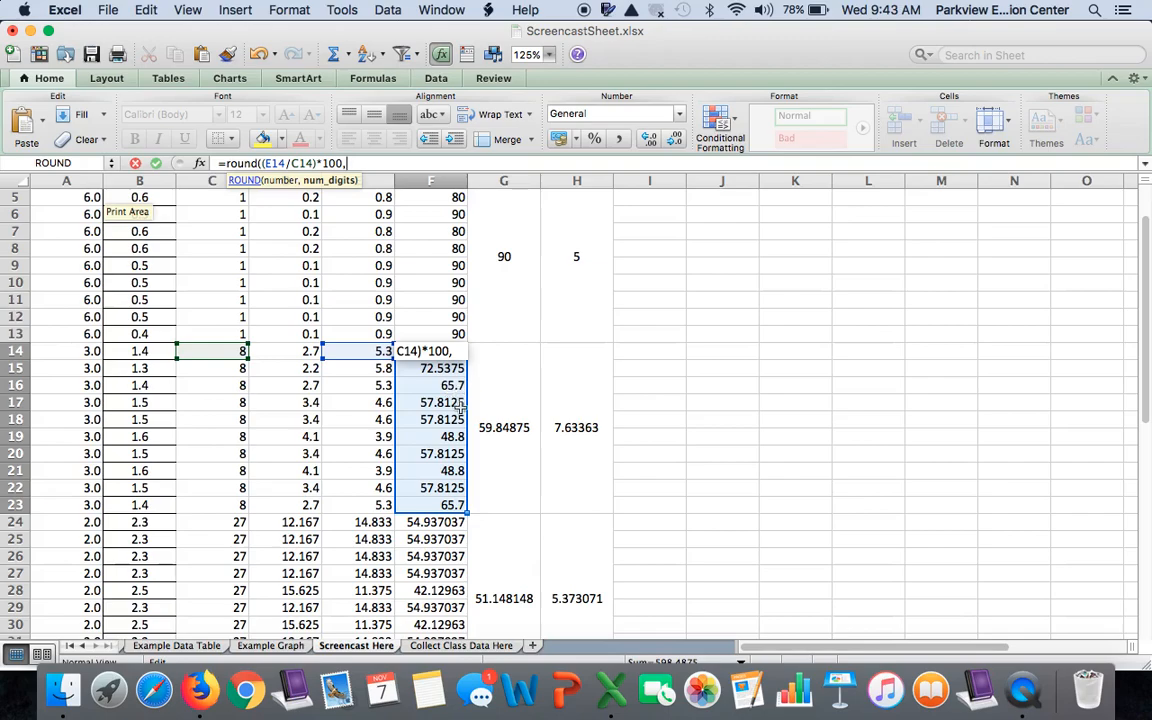
pyautogui.write('0')
pyautogui.press('Return')
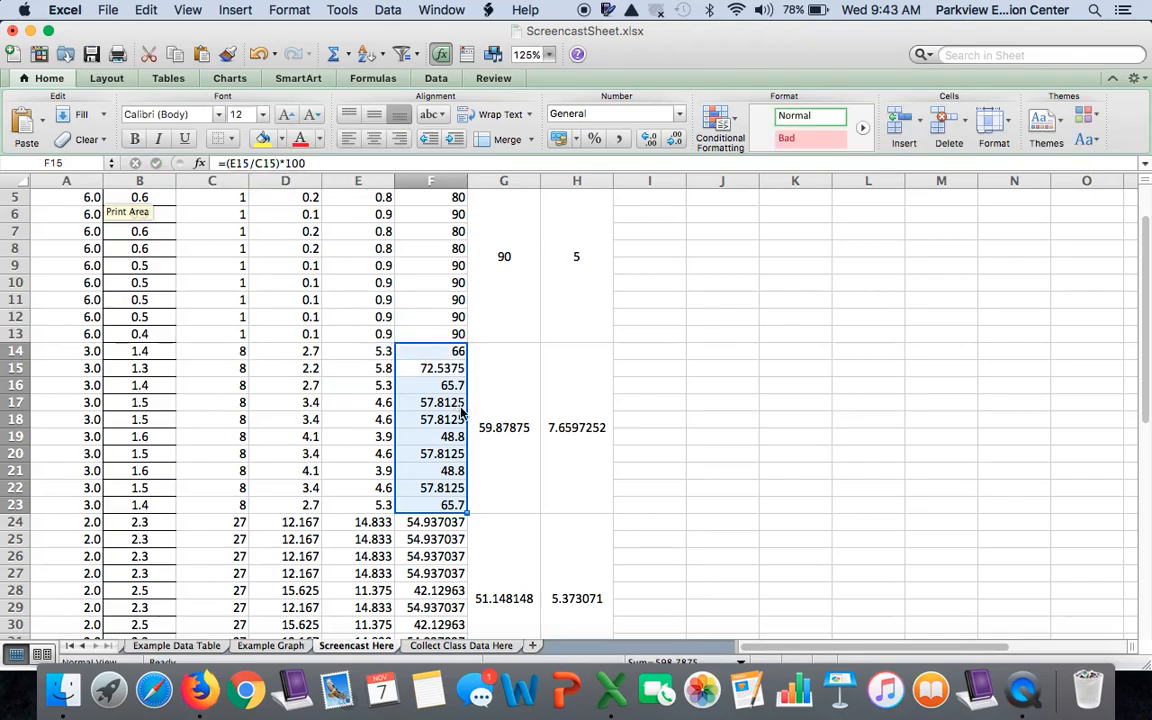
pyautogui.click(458, 354)
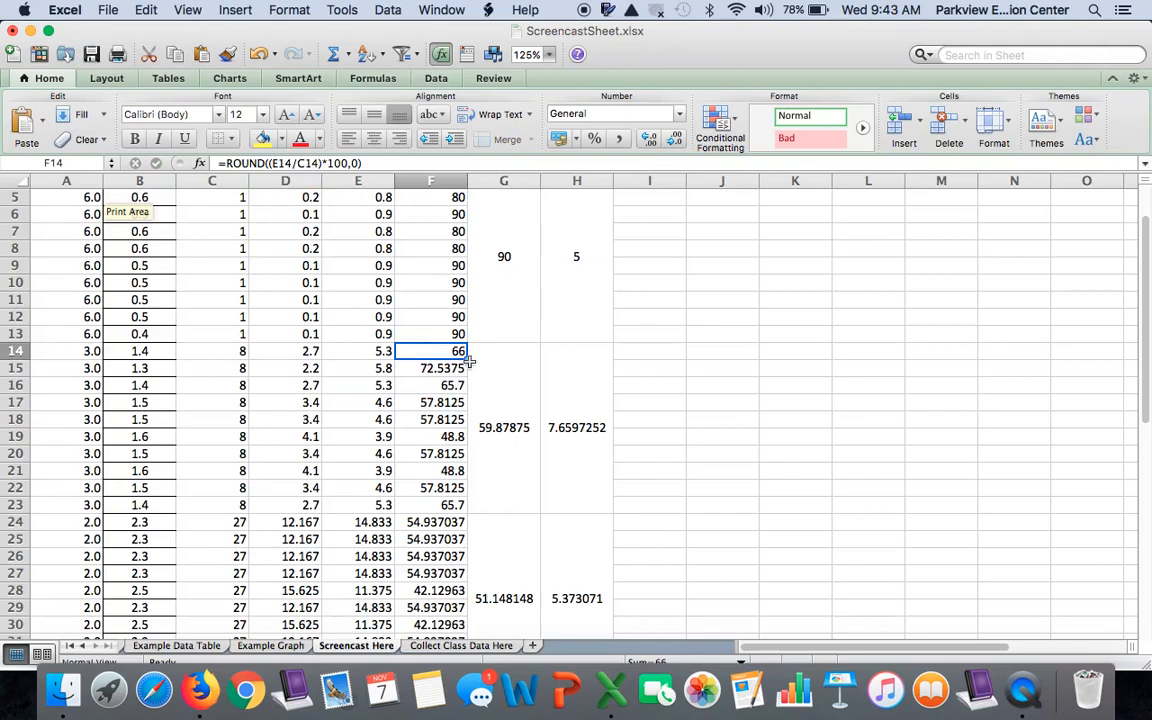
pyautogui.moveTo(469, 358); pyautogui.dragTo(463, 503)
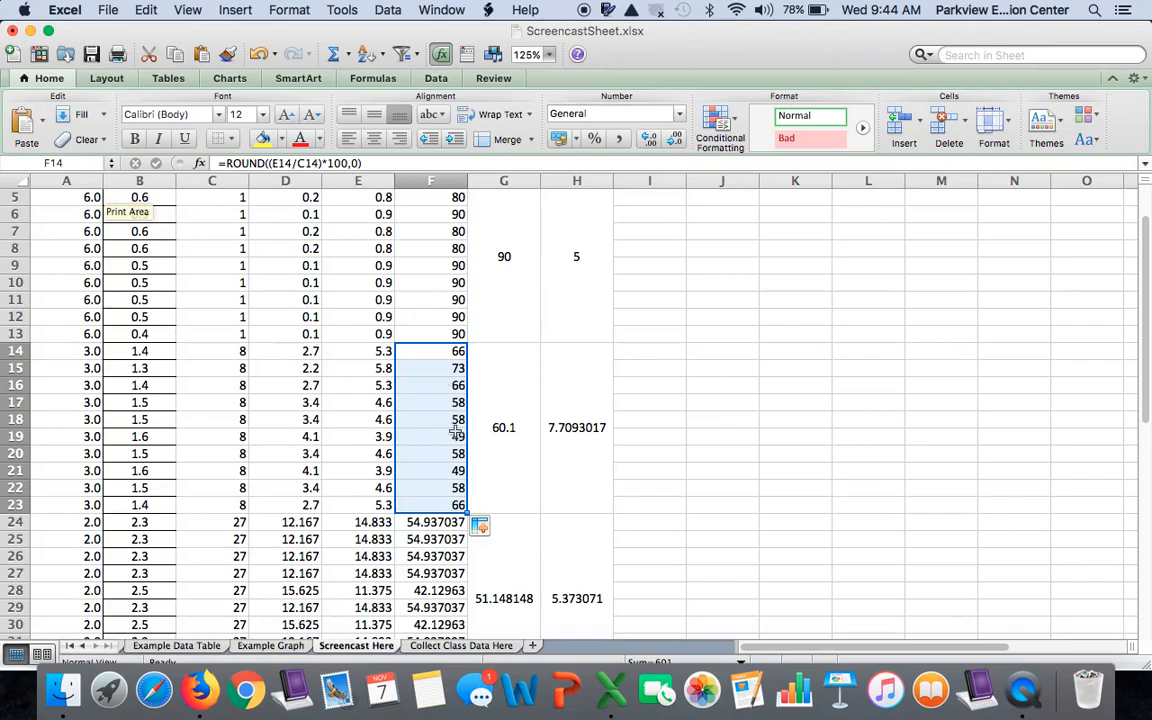
# Round the 3.0 group's mean in G14 to a whole number with =ROUND(AVERAGE(F14:F23),0)
pyautogui.click(401, 419)
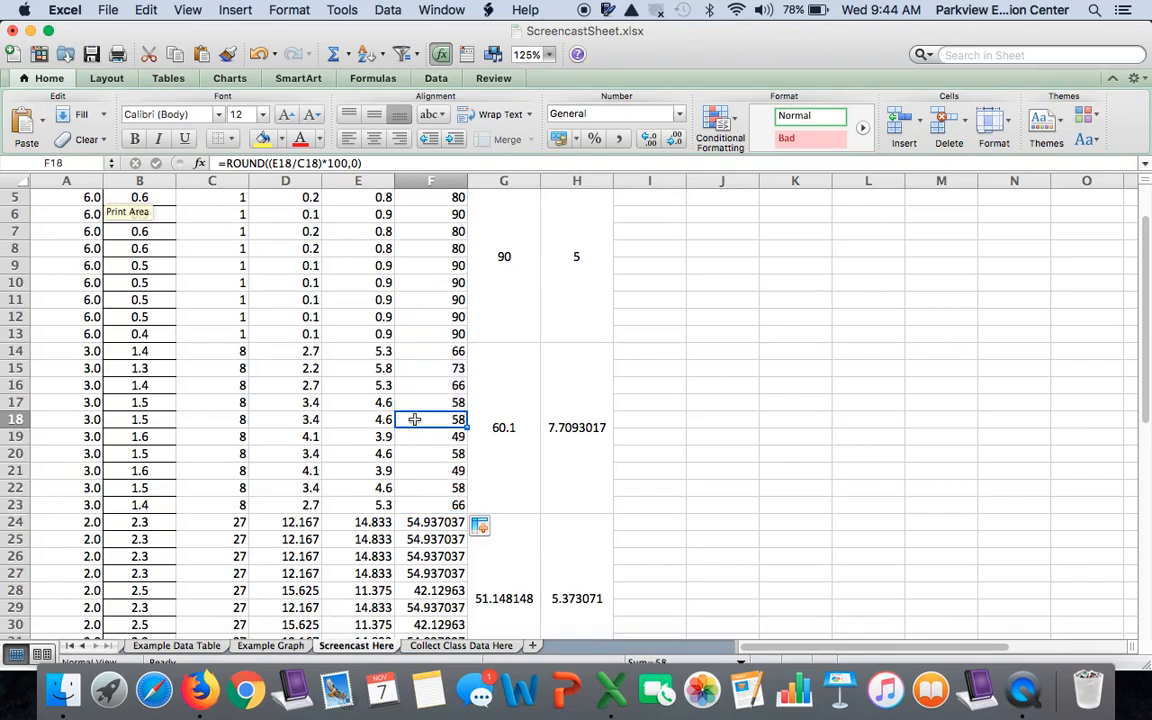
pyautogui.click(134, 420)
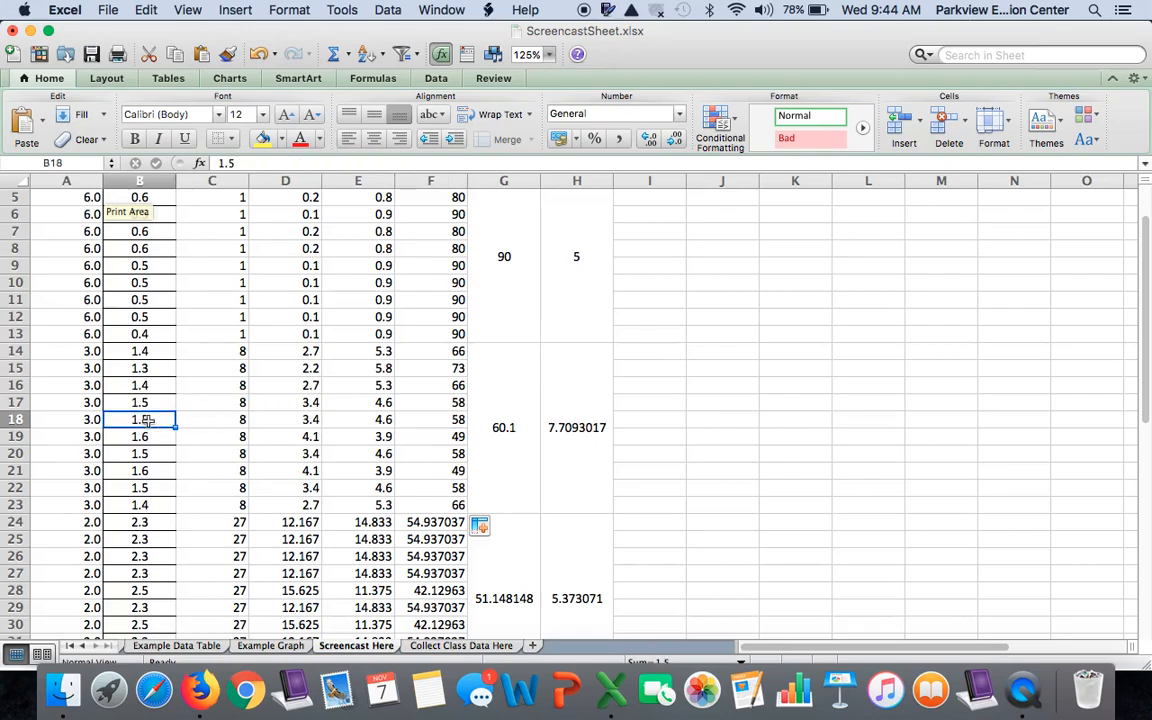
pyautogui.click(504, 457)
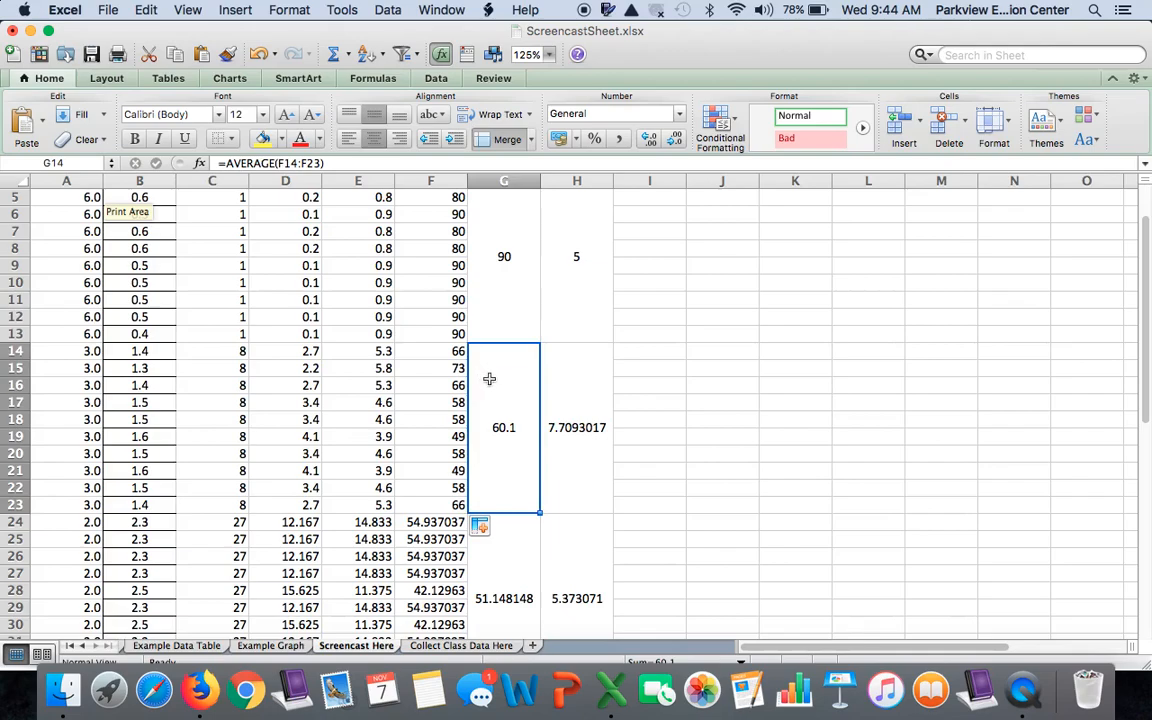
pyautogui.click(215, 162)
pyautogui.write('round')
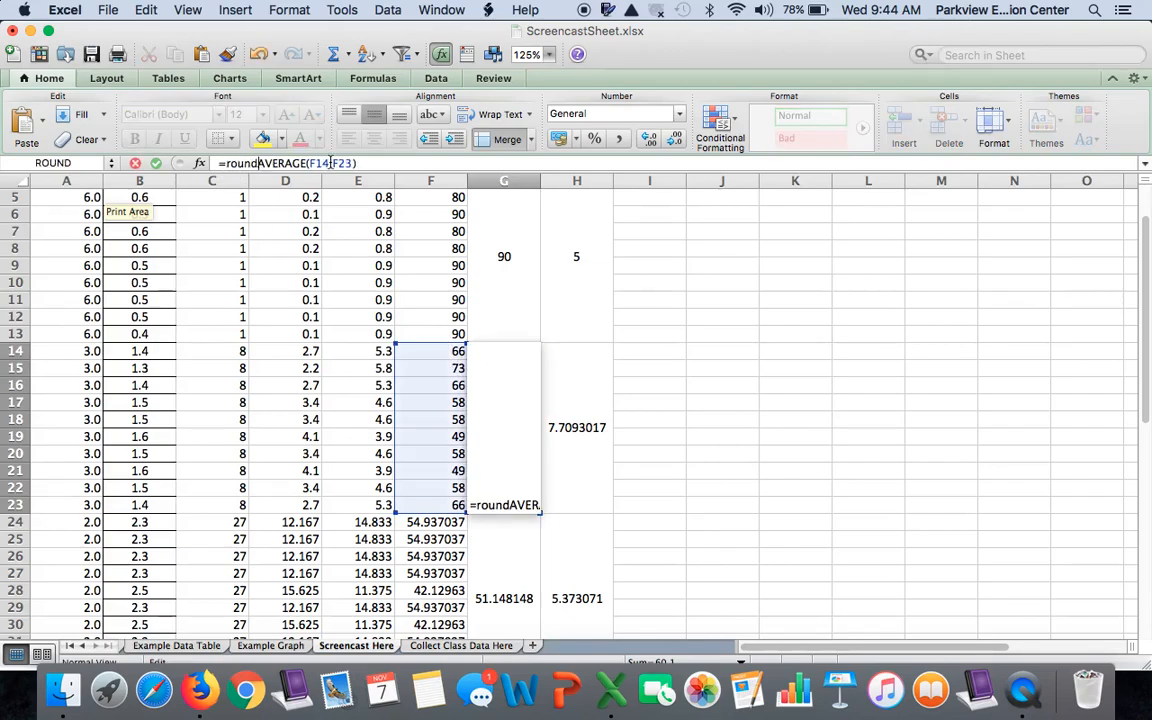
pyautogui.write('(')
pyautogui.click(369, 162)
pyautogui.write(',')
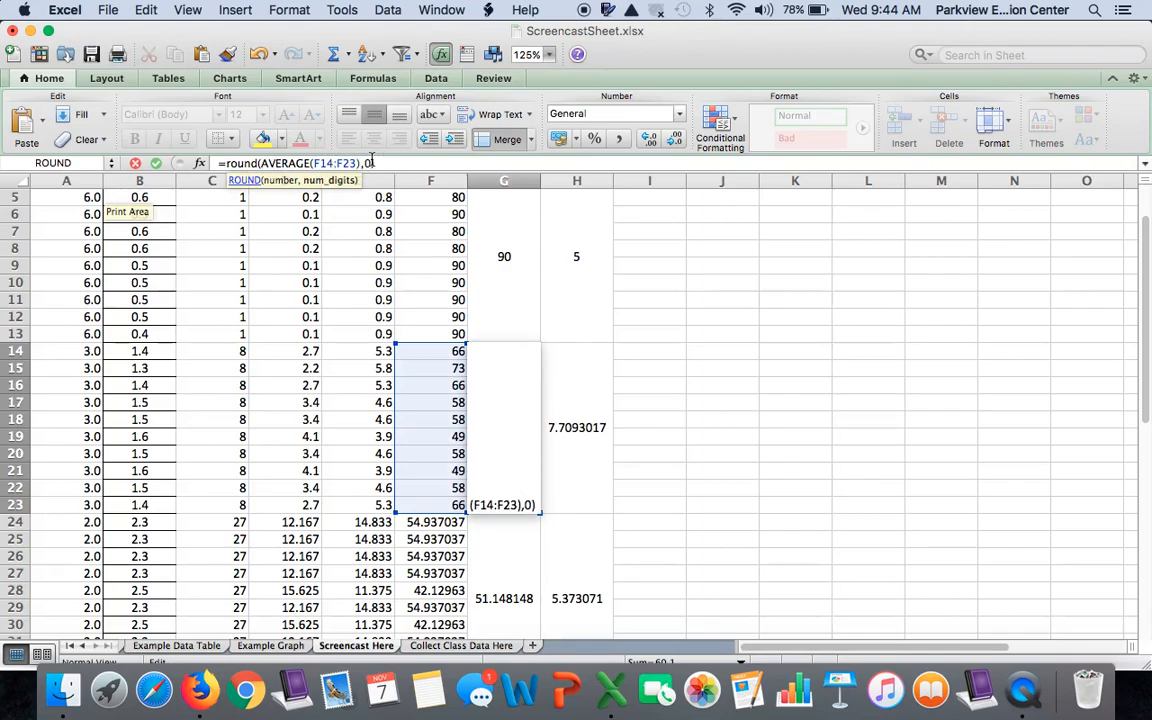
pyautogui.write('0)')
pyautogui.press('Return')
# Round the 3.0 group's standard deviation in H14 to a whole number with =ROUND(STDEV(F14:F23),0)
pyautogui.click(553, 386)
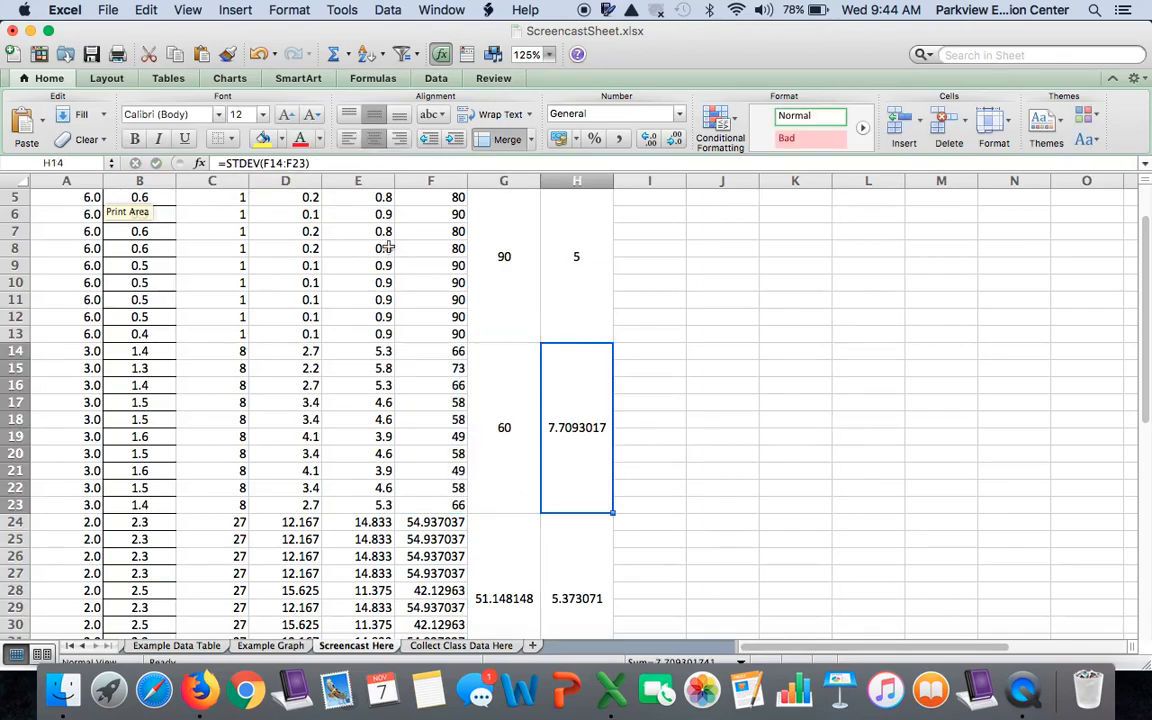
pyautogui.click(224, 163)
pyautogui.write('round(')
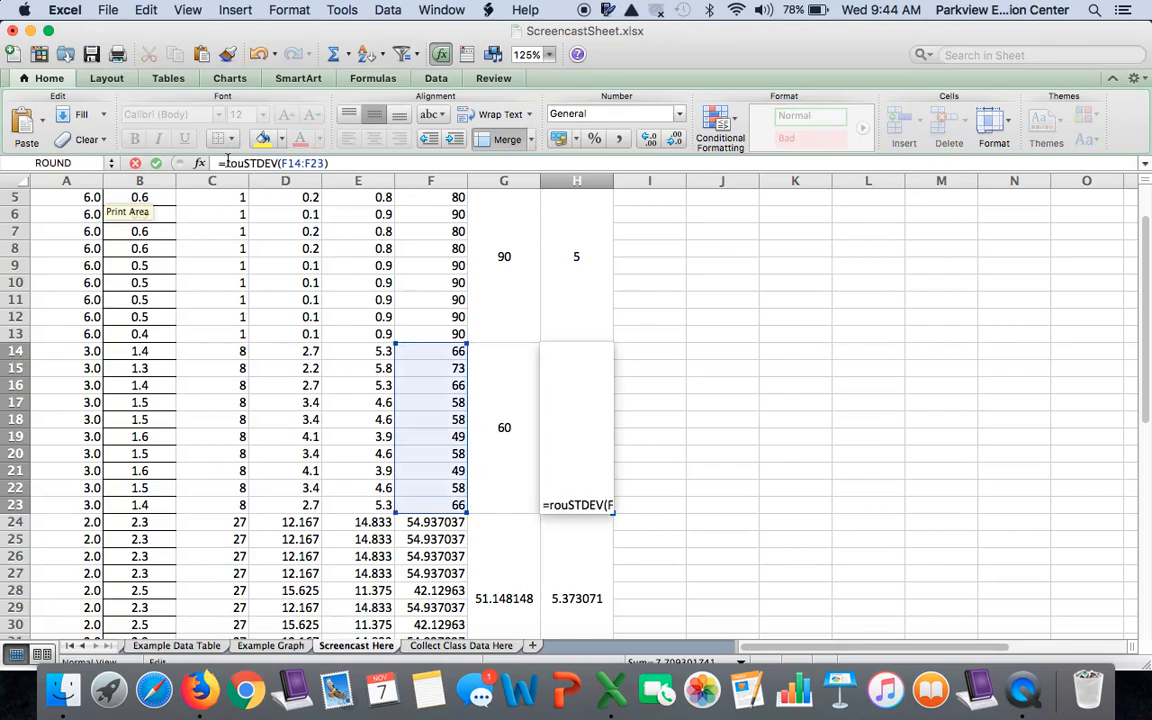
pyautogui.click(365, 163)
pyautogui.write(',0)')
pyautogui.press('Return')
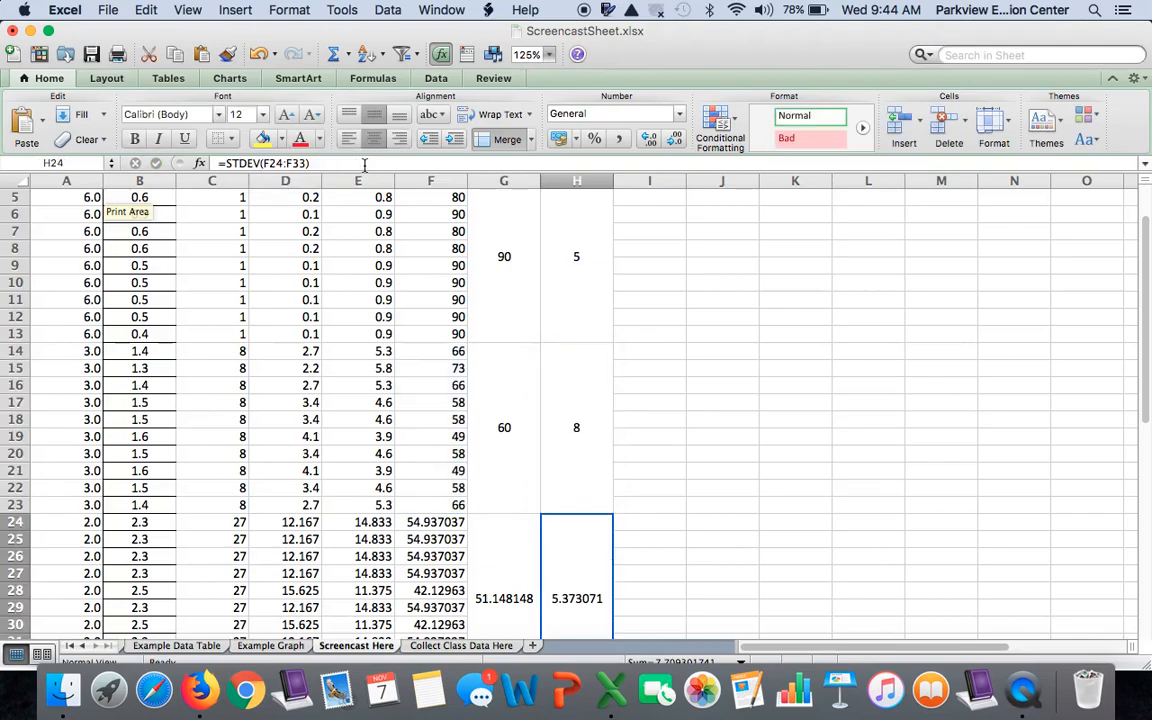
# Try rounding the 2.0 group's first Volume that Remained Pink value in D24 with =ROUND(B24^3,0), and undo it
pyautogui.scroll(-2, 498, 345)
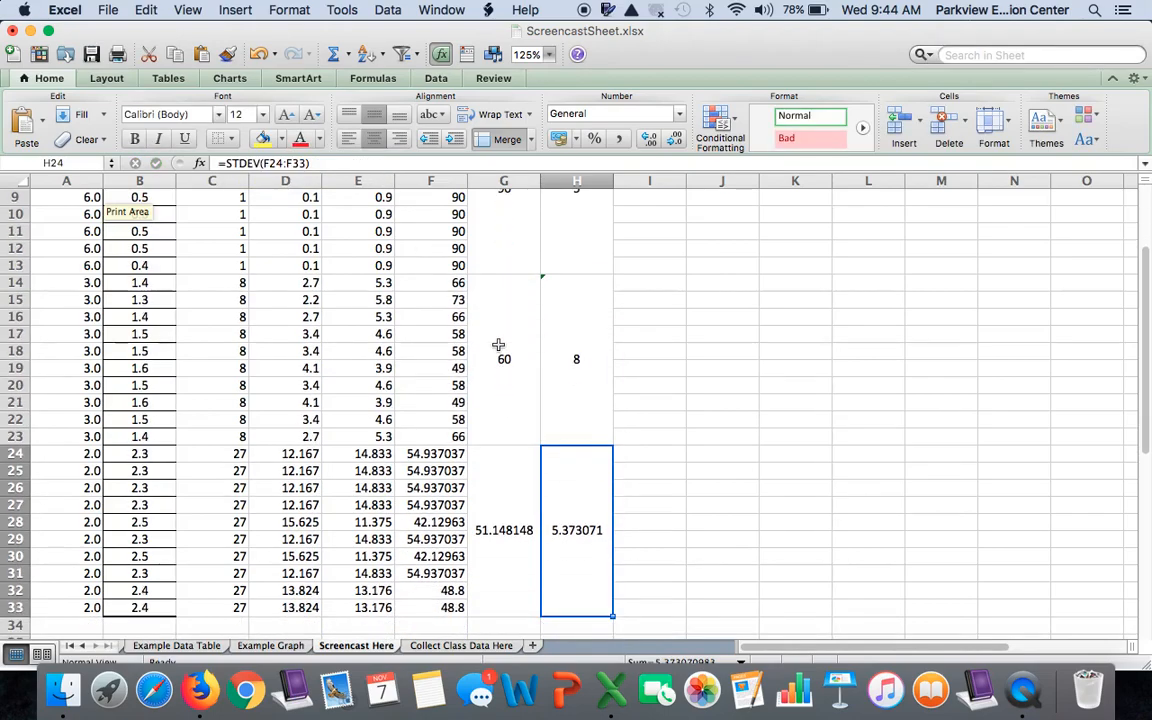
pyautogui.scroll(-1, 498, 345)
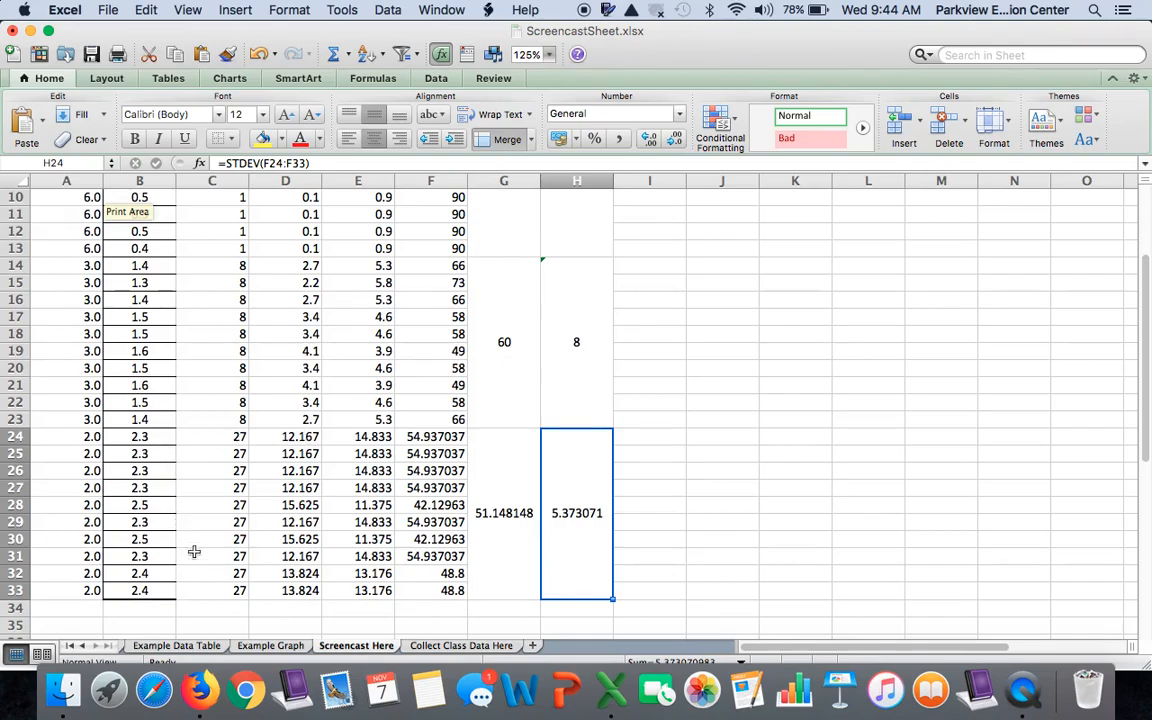
pyautogui.click(297, 440)
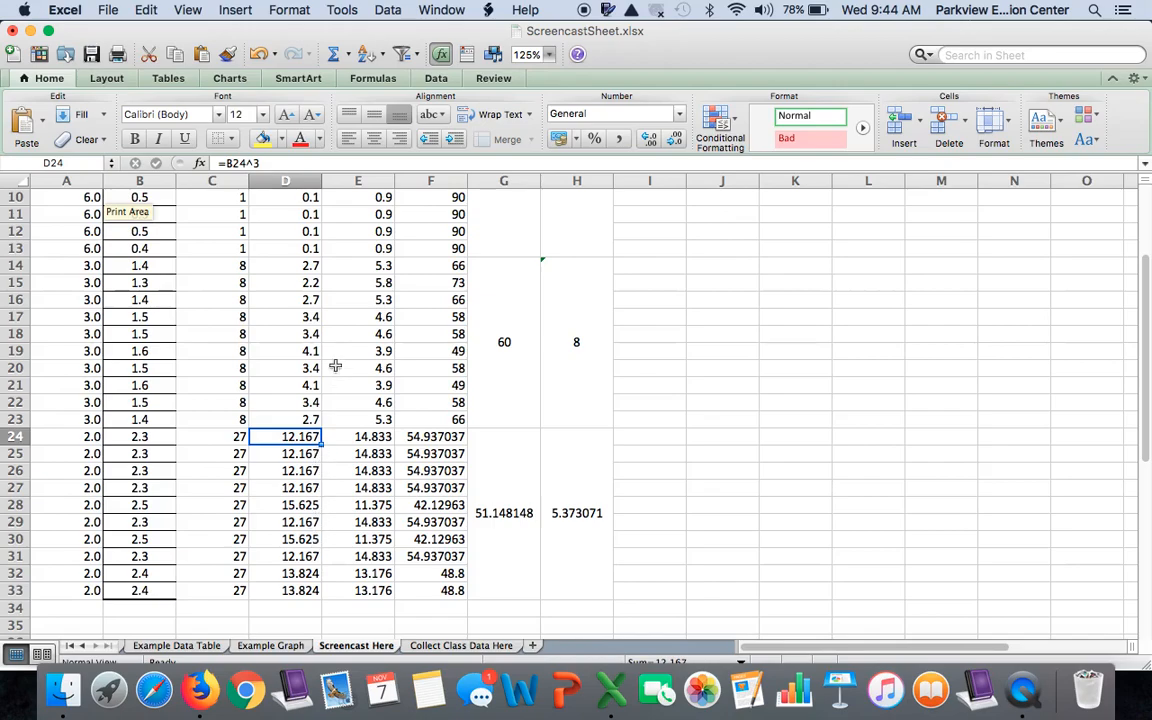
pyautogui.click(229, 163)
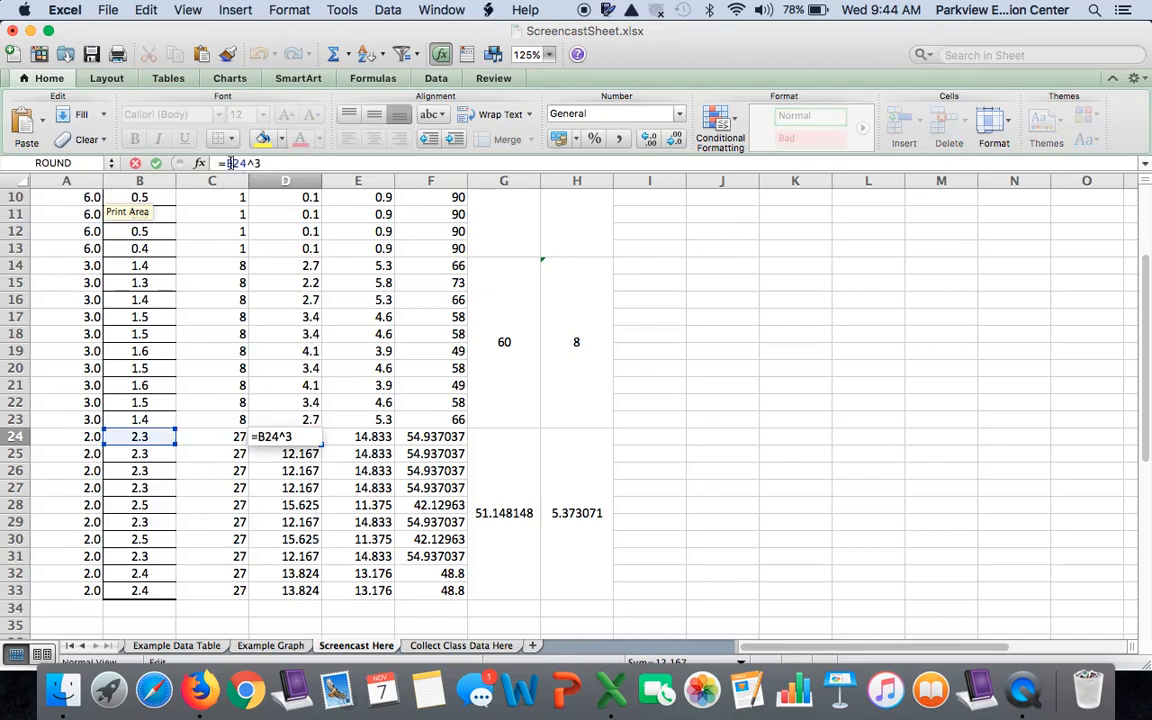
pyautogui.write('round(B24^3')
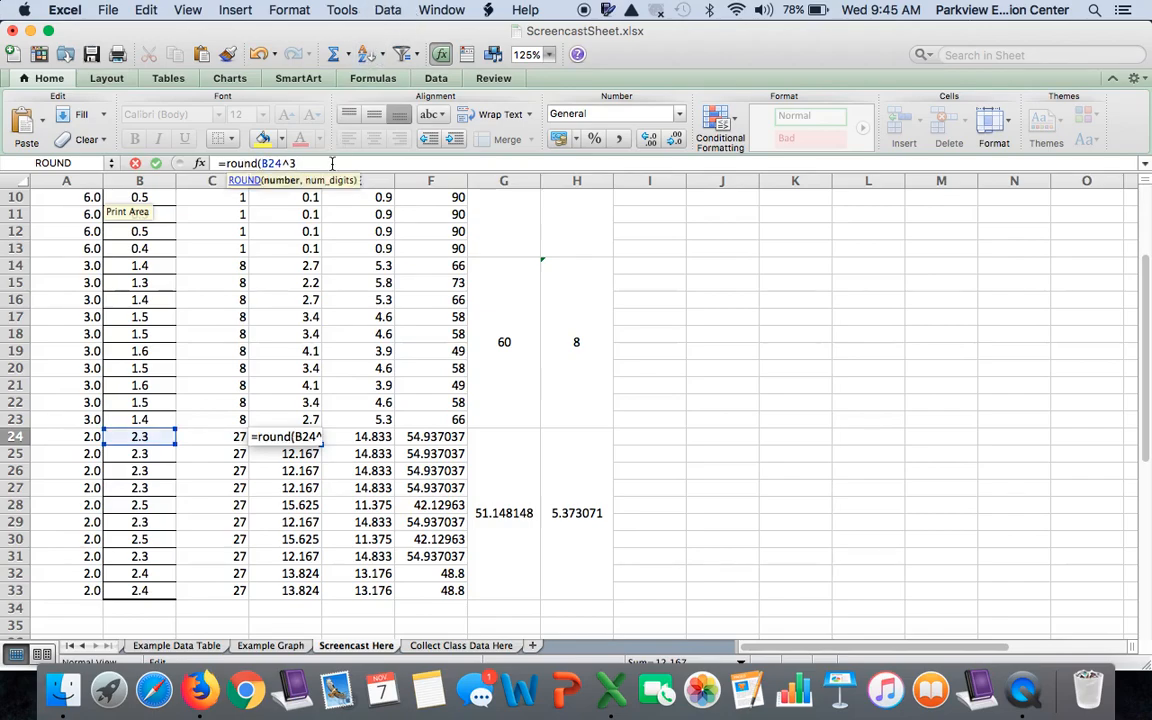
pyautogui.write(',0')
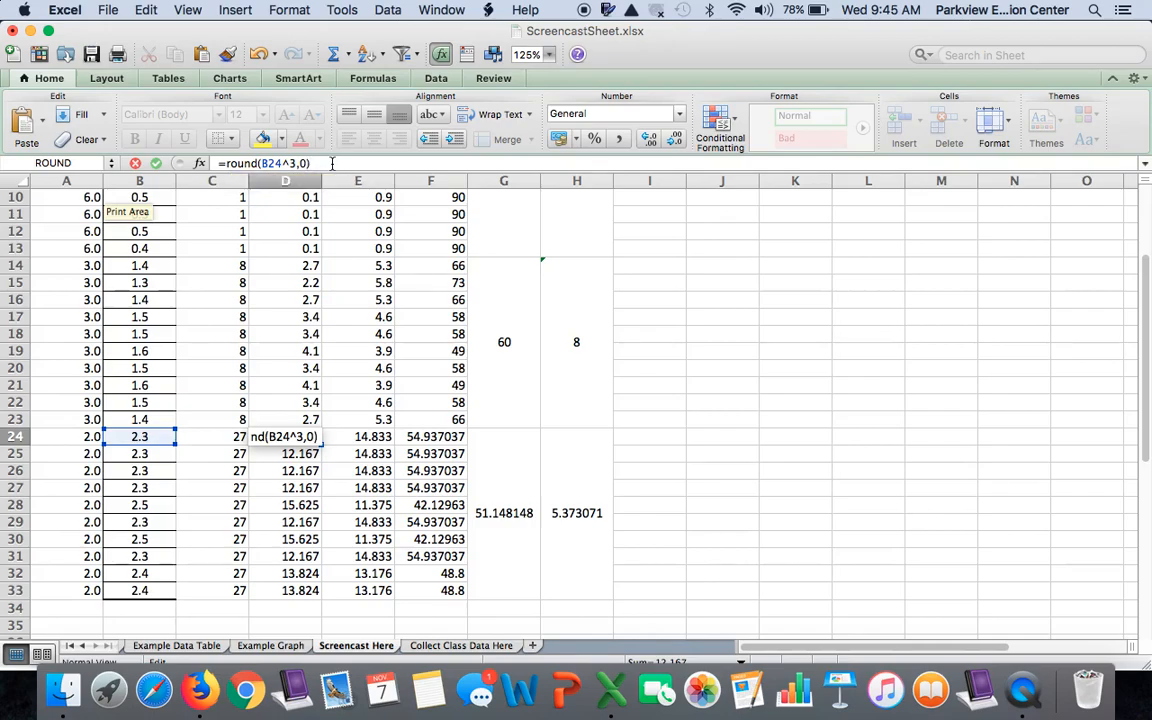
pyautogui.press('Return')
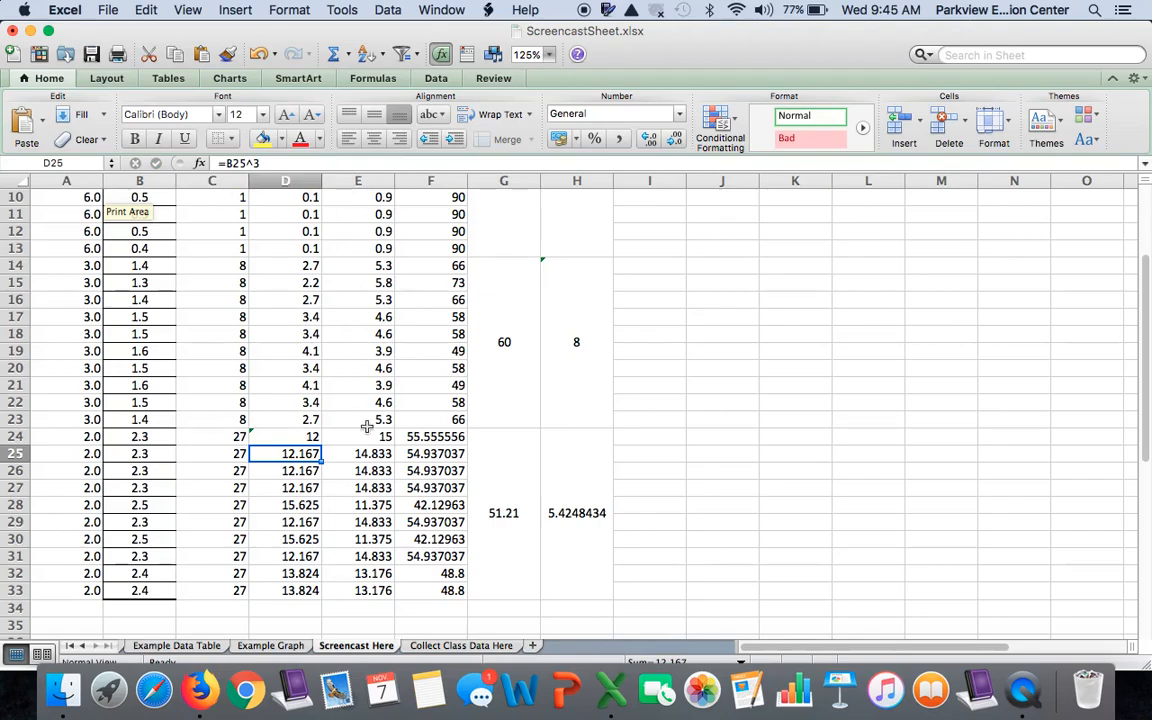
pyautogui.click(298, 437)
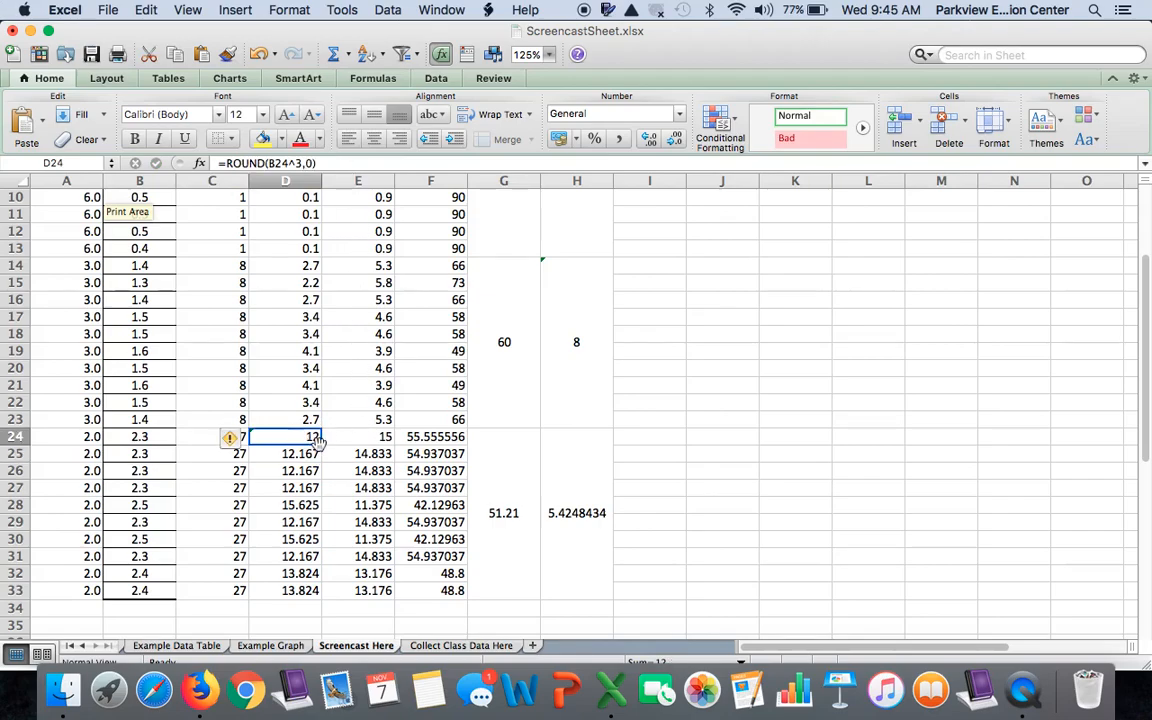
pyautogui.press('super+z')
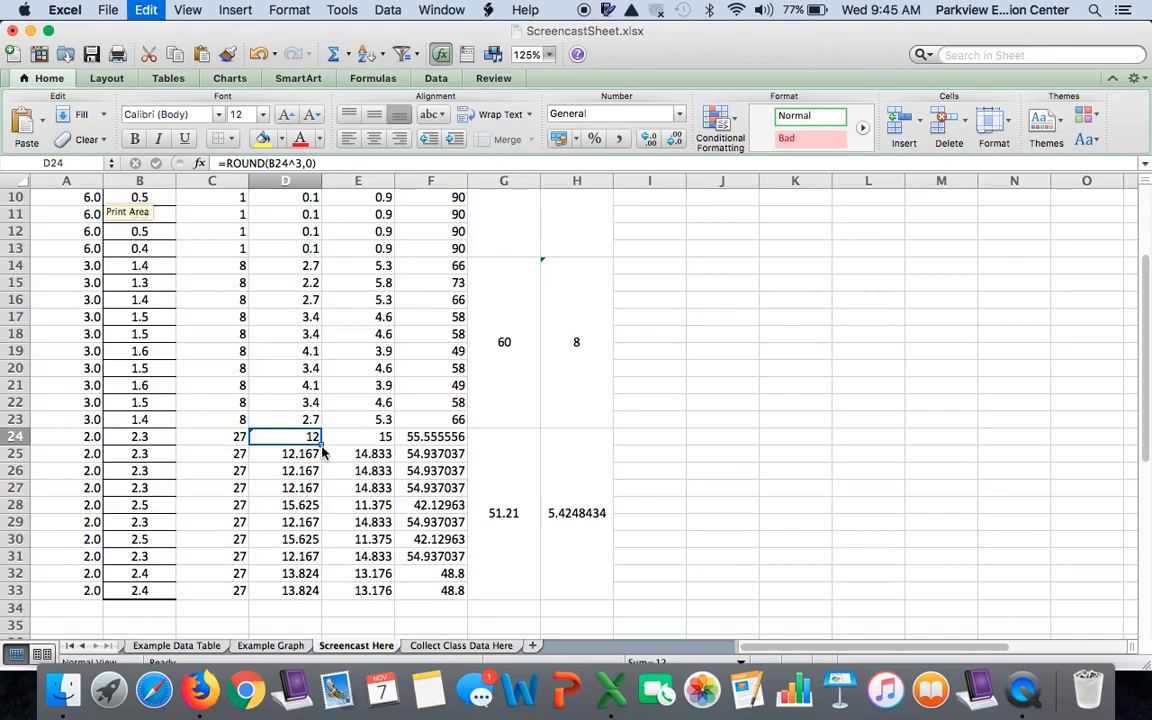
# Show the 2.0 group's Volume that Remained Pink and Diffused Volume values in D24:E33 without decimal places
pyautogui.moveTo(305, 438); pyautogui.dragTo(363, 587)
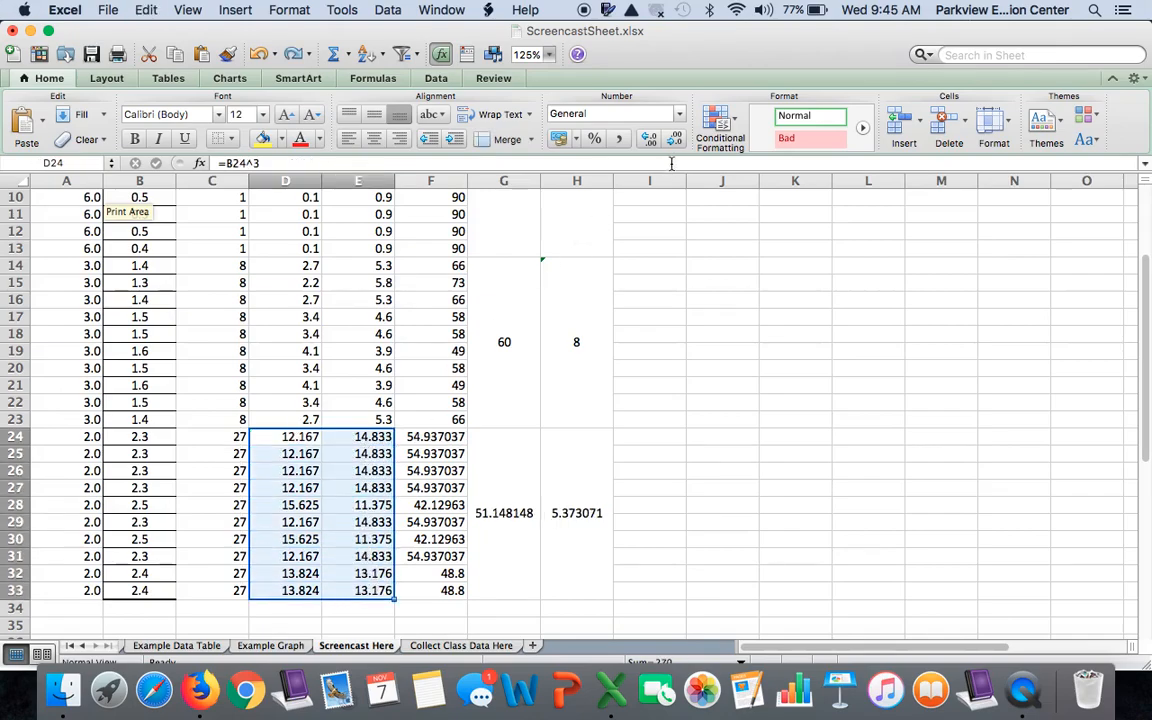
pyautogui.click(675, 138)
pyautogui.click(675, 138)
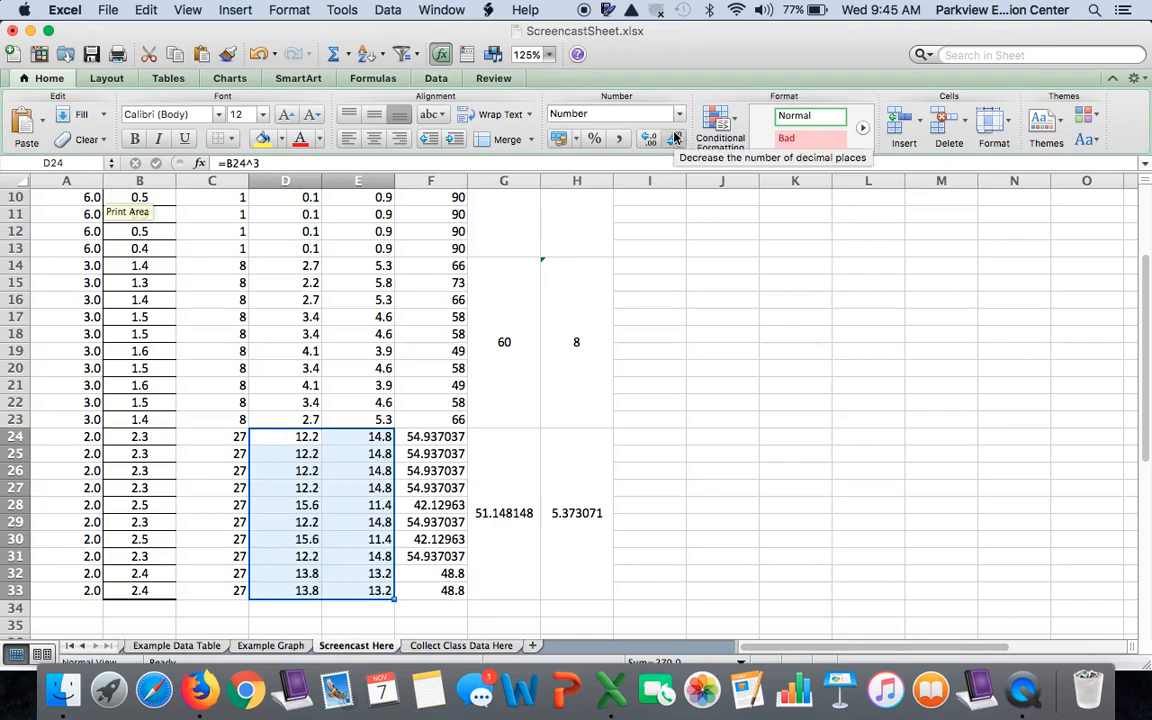
pyautogui.click(675, 138)
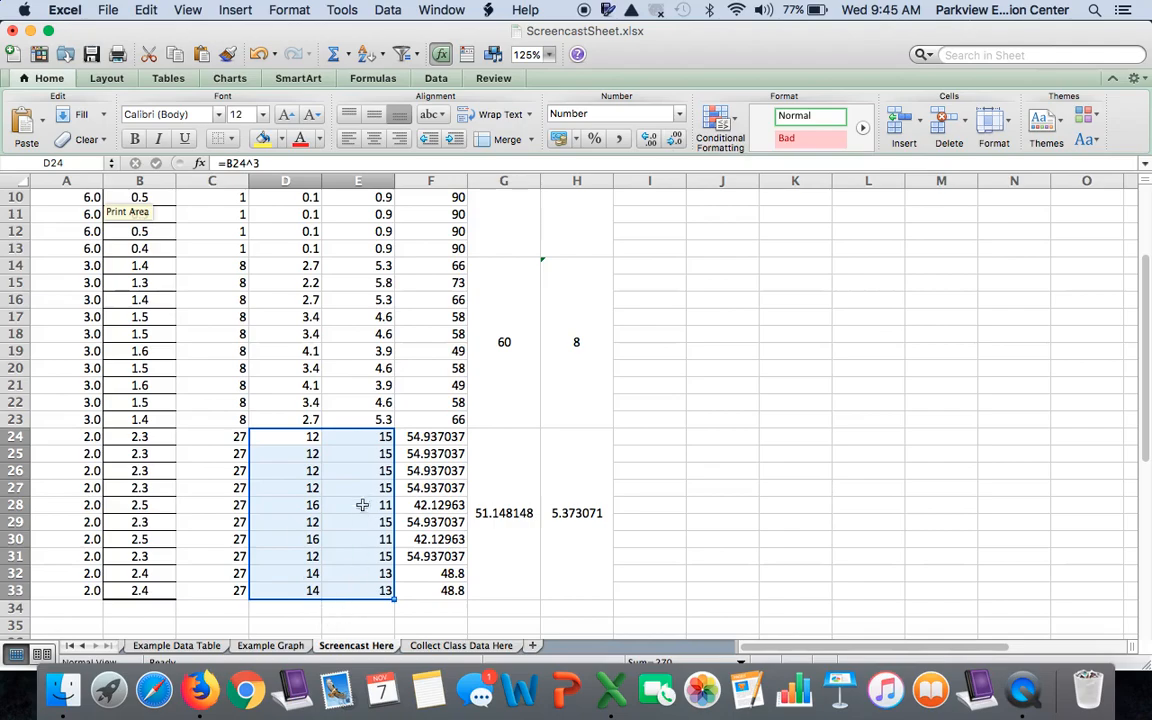
pyautogui.doubleClick(298, 437)
pyautogui.press('Escape')
pyautogui.click(153, 439)
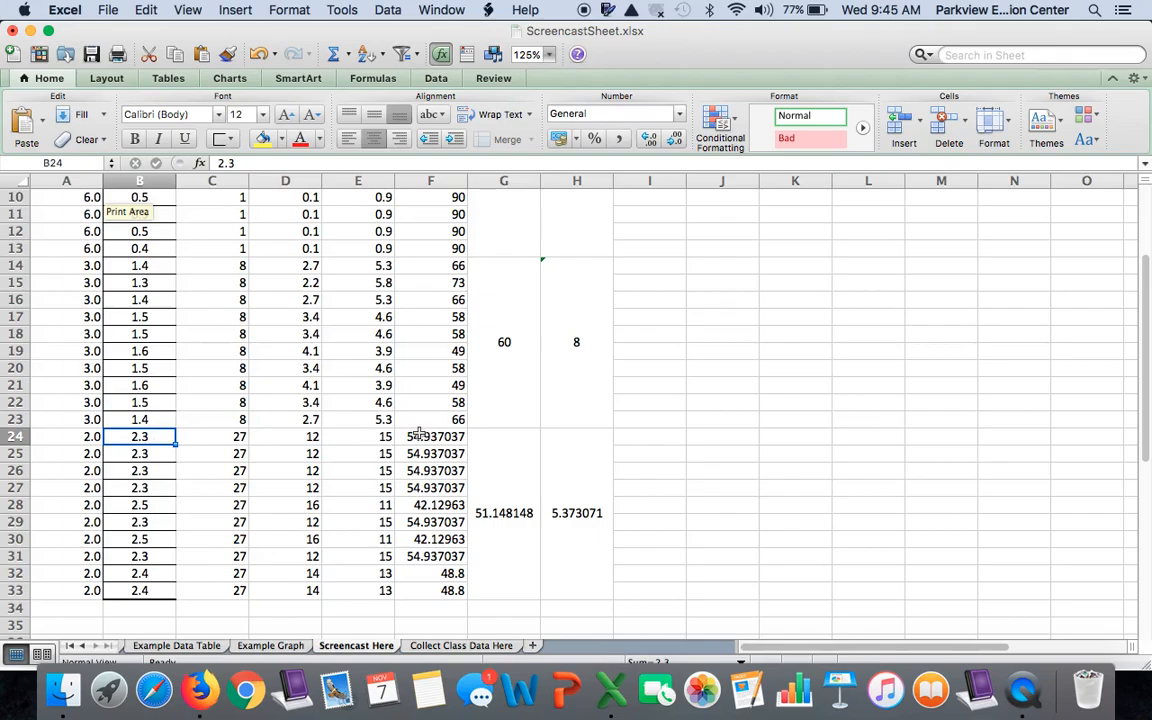
# Round the 2.0 group's % Volume Diffused values to whole numbers with =ROUND((E24/C24)*100,0) in F24, filled down through F33
pyautogui.moveTo(419, 434); pyautogui.dragTo(452, 592)
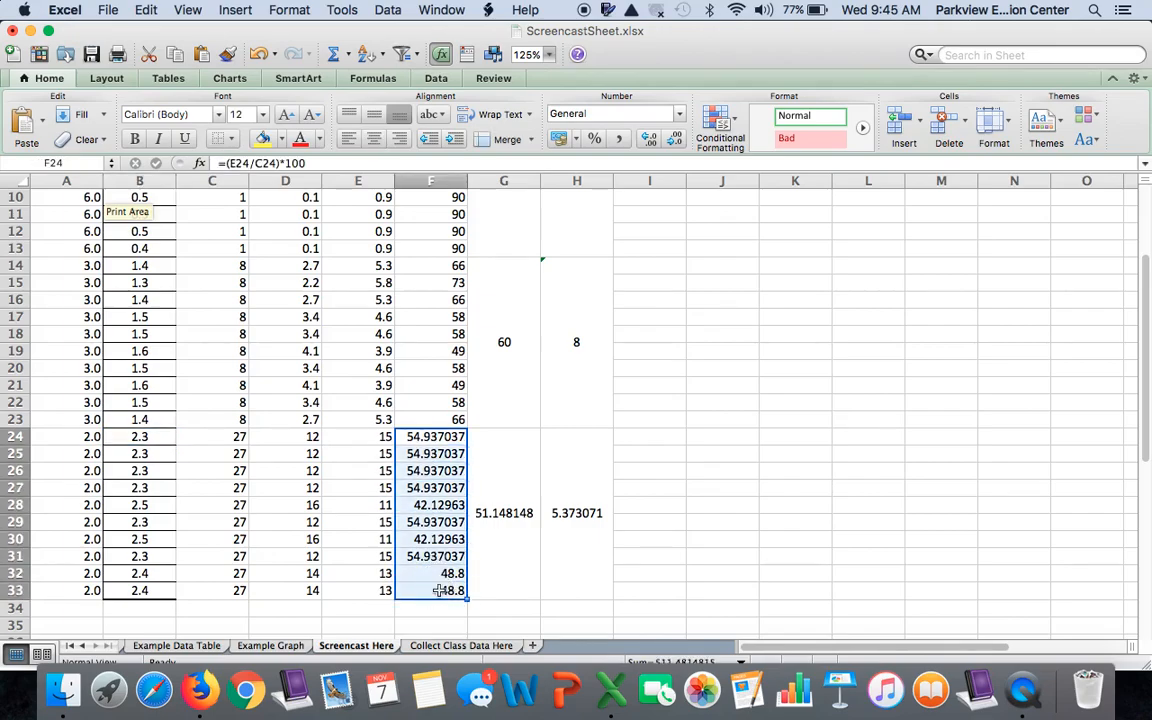
pyautogui.click(224, 163)
pyautogui.write('round(')
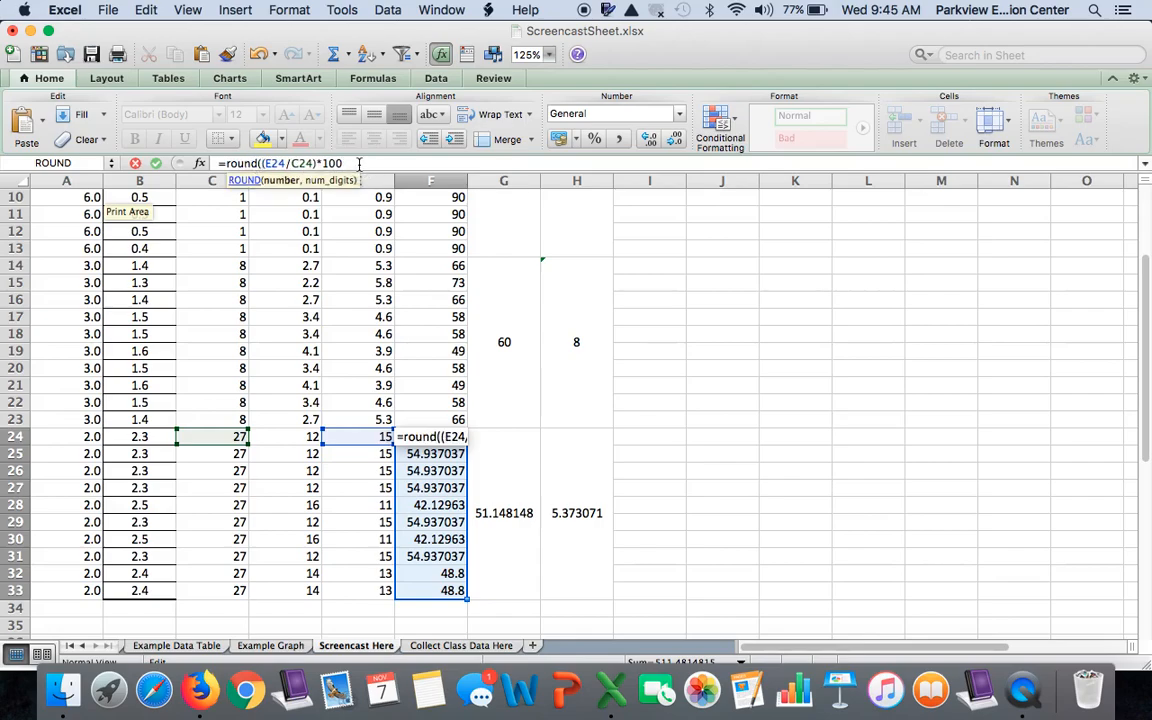
pyautogui.write(',0')
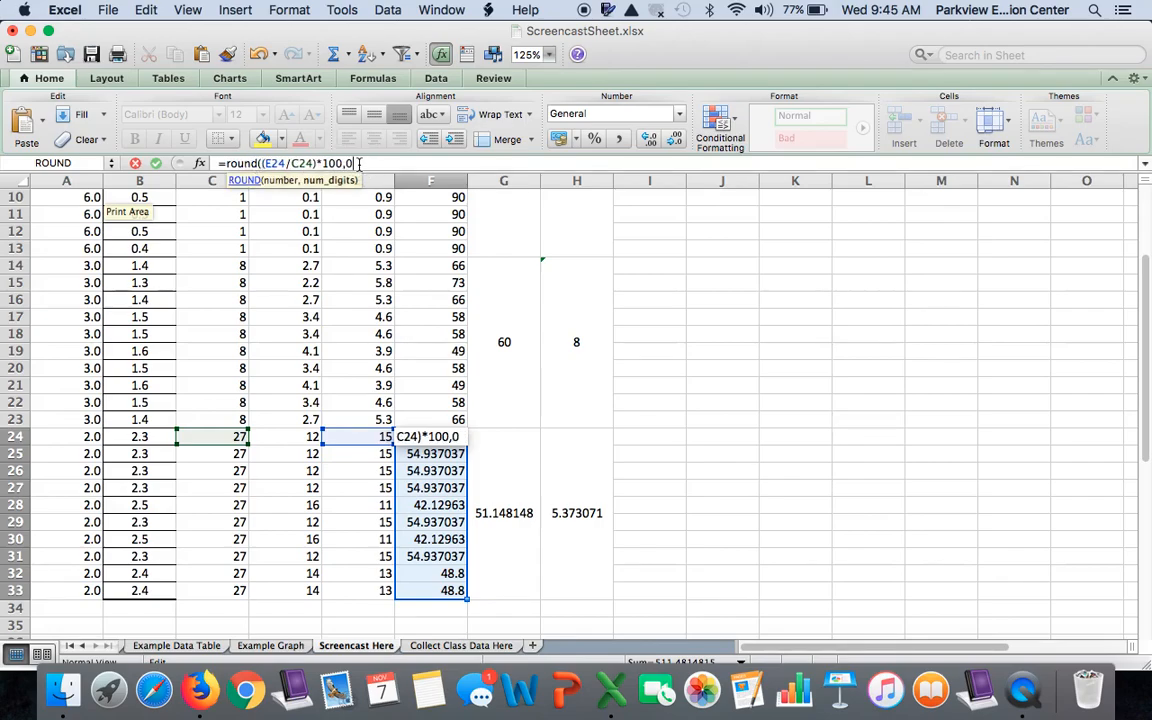
pyautogui.press('Return')
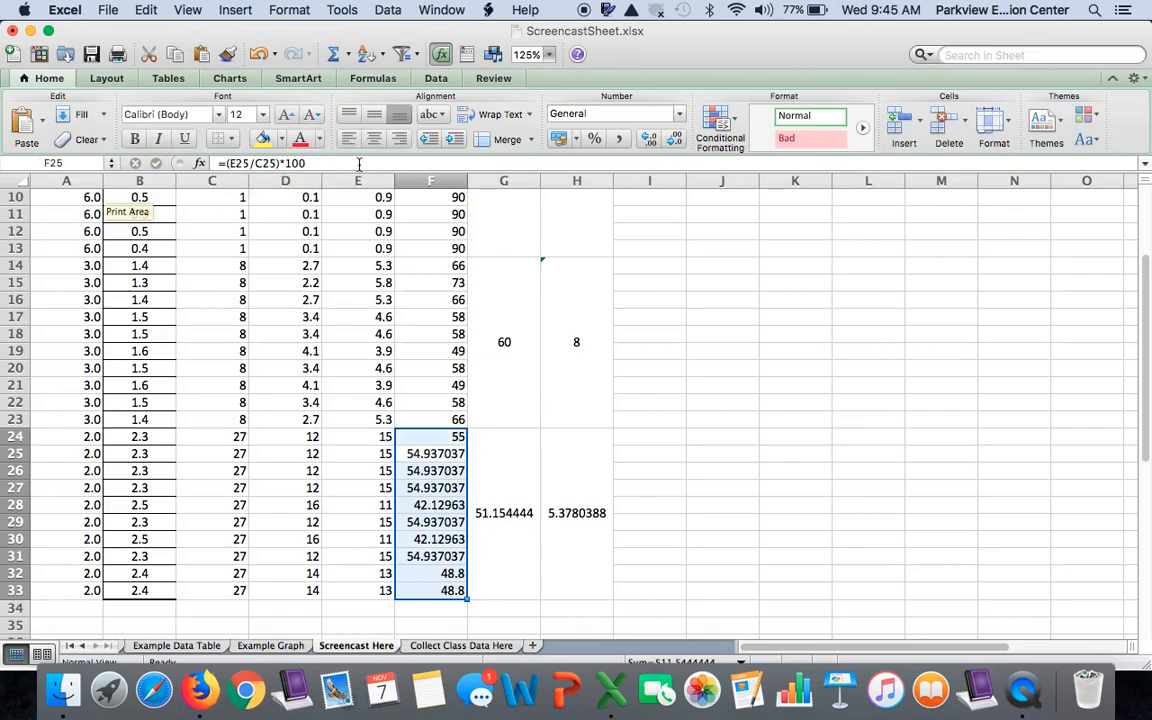
pyautogui.click(445, 437)
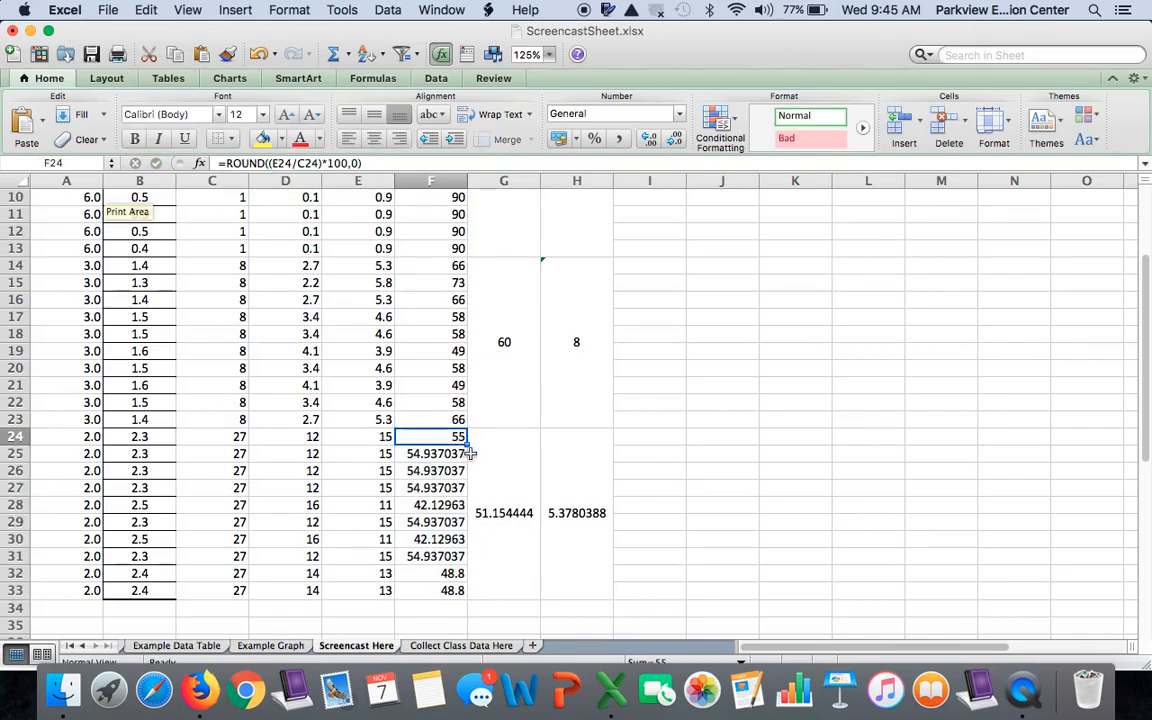
pyautogui.moveTo(466, 443); pyautogui.dragTo(473, 600)
# Round the 2.0 group's mean in G24 to a whole number with =ROUND(AVERAGE(F24:F33),0)
pyautogui.click(493, 570)
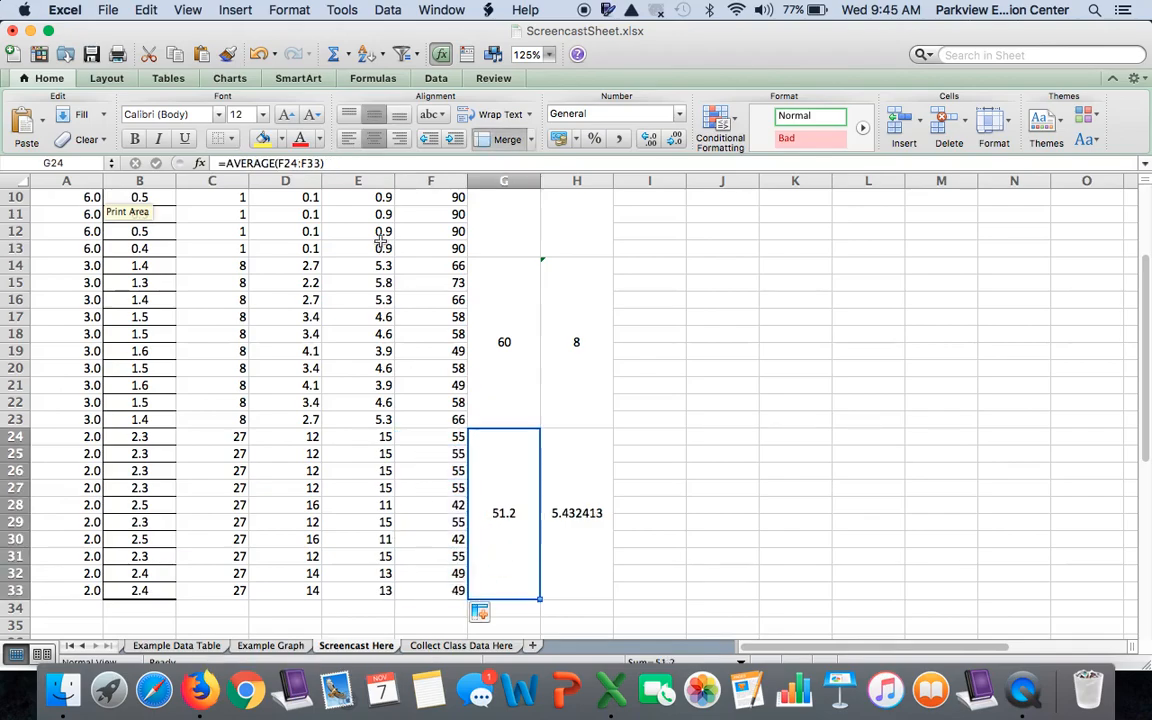
pyautogui.click(229, 164)
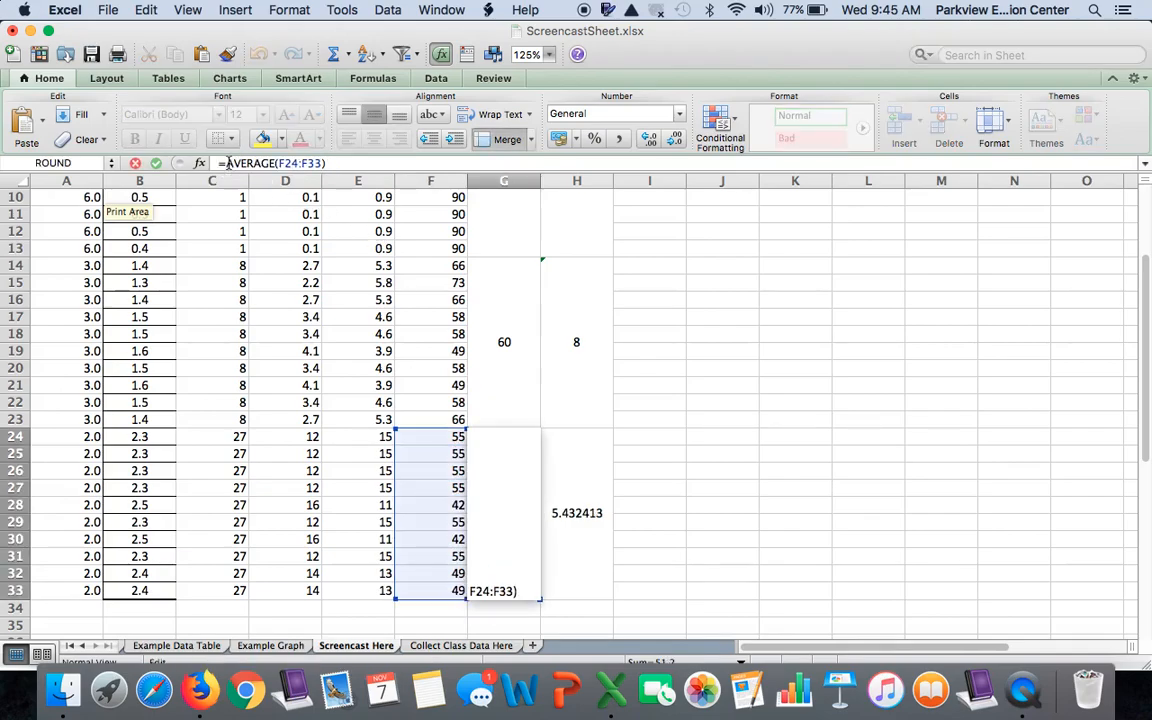
pyautogui.write('ron')
pyautogui.write('nd(')
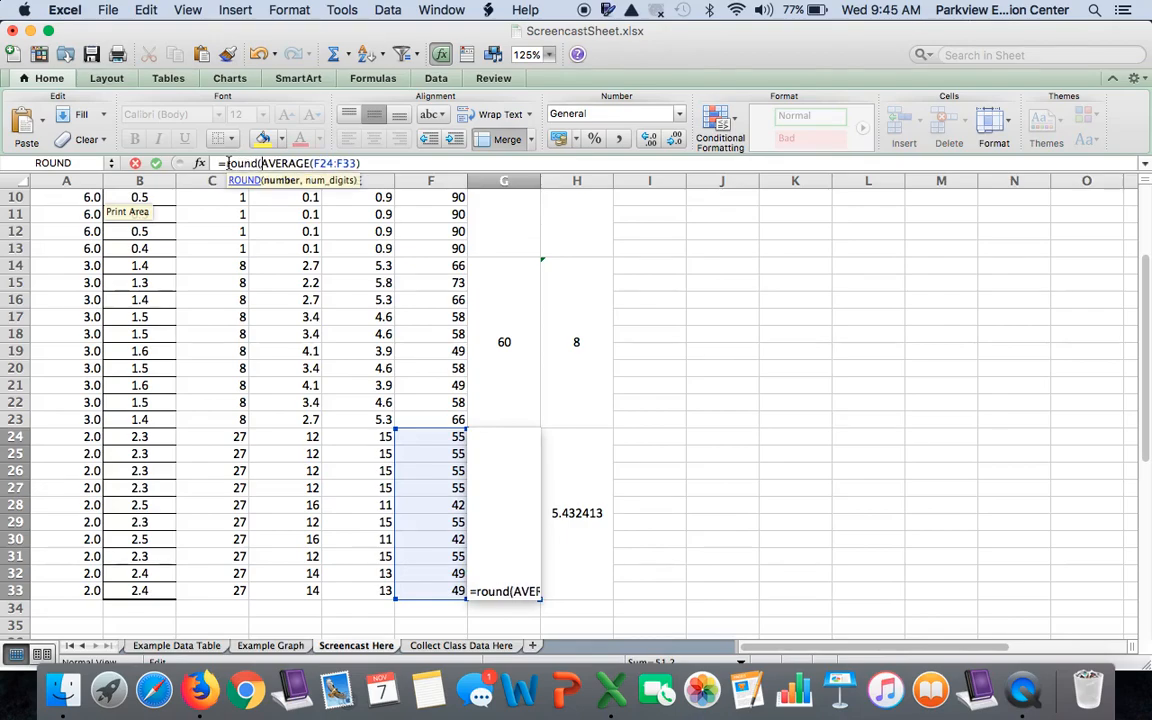
pyautogui.write(',0)')
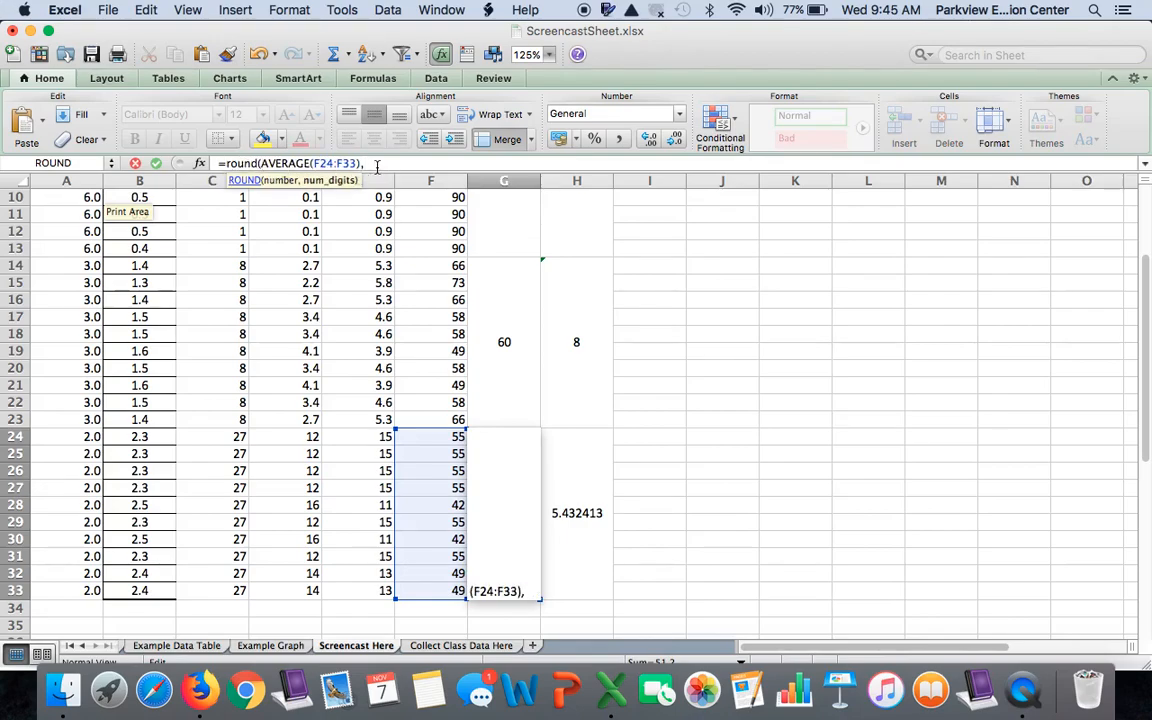
pyautogui.press('Return')
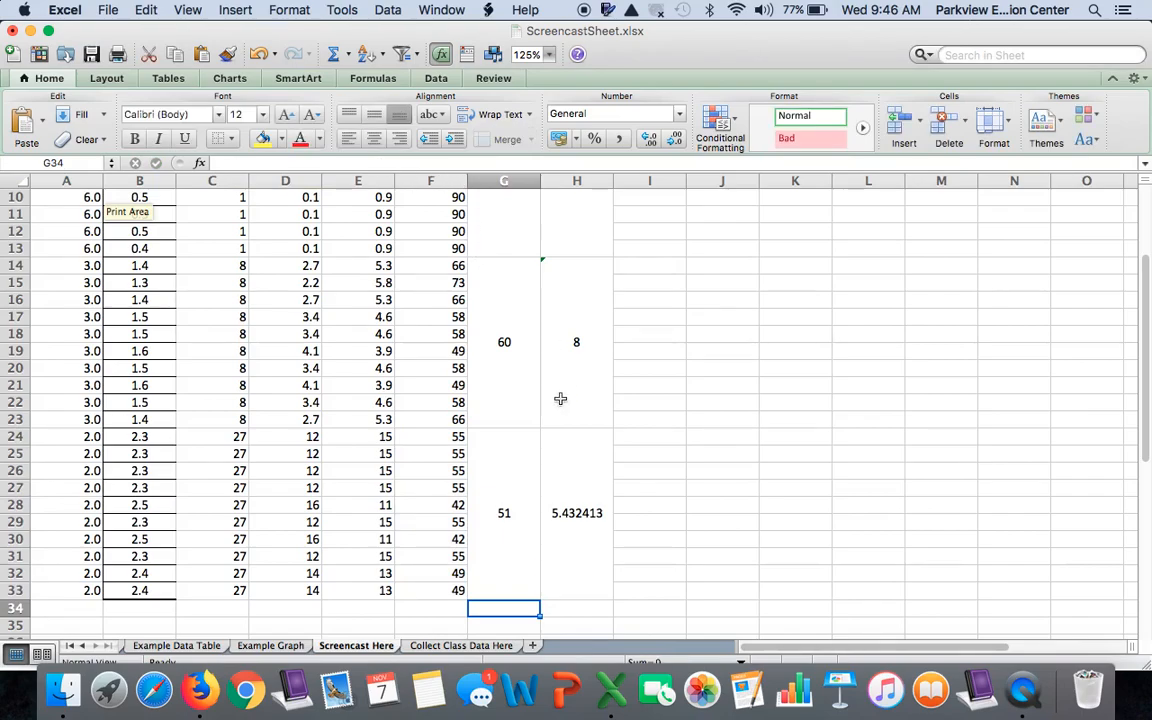
# Round the 2.0 group's standard deviation in H24 to a whole number with =ROUND(STDEV(F24:F33),0)
pyautogui.click(578, 470)
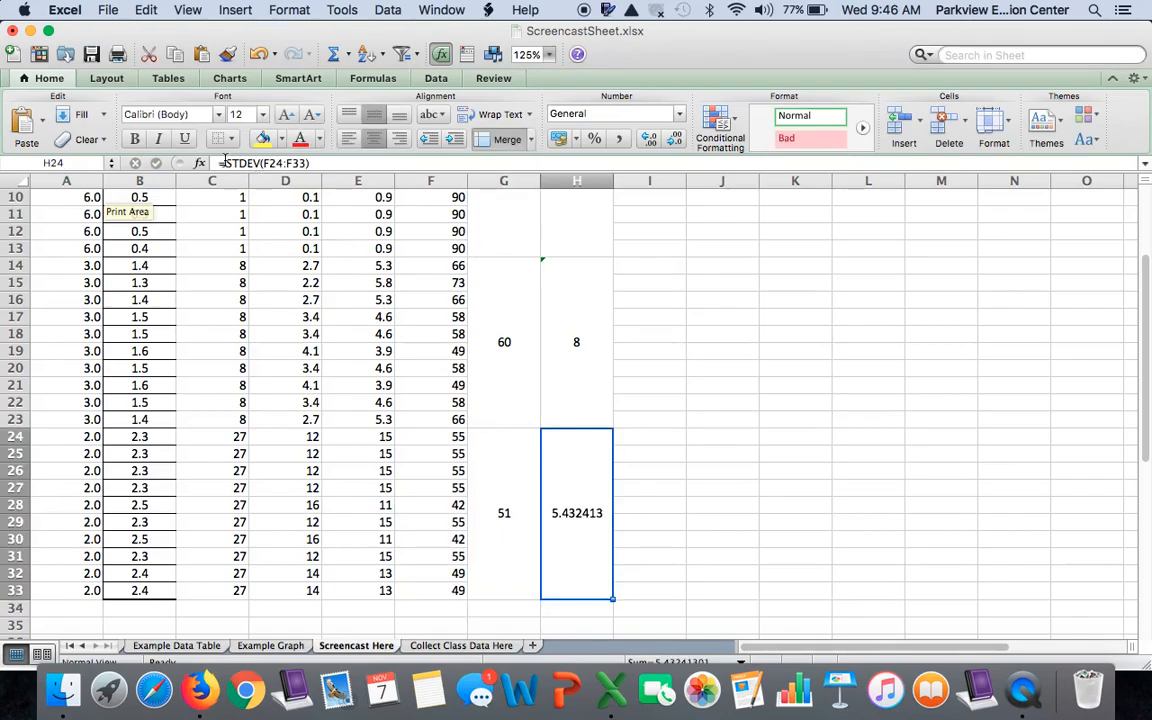
pyautogui.click(226, 163)
pyautogui.write('round(')
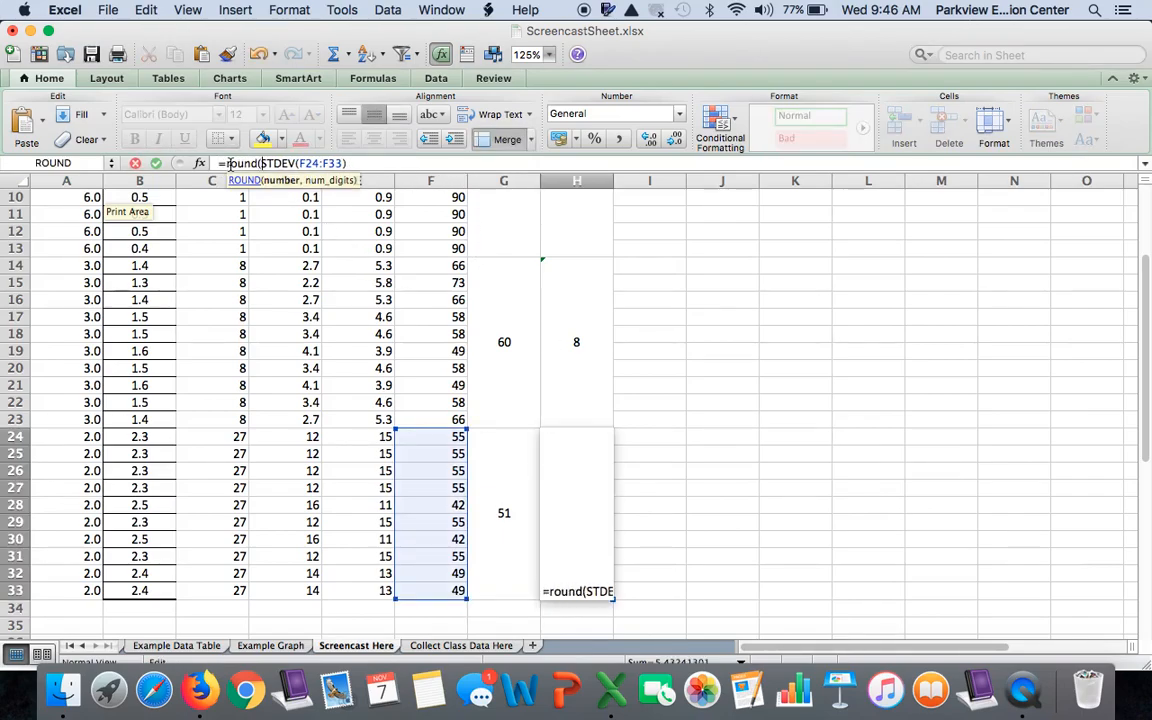
pyautogui.click(369, 163)
pyautogui.write(',')
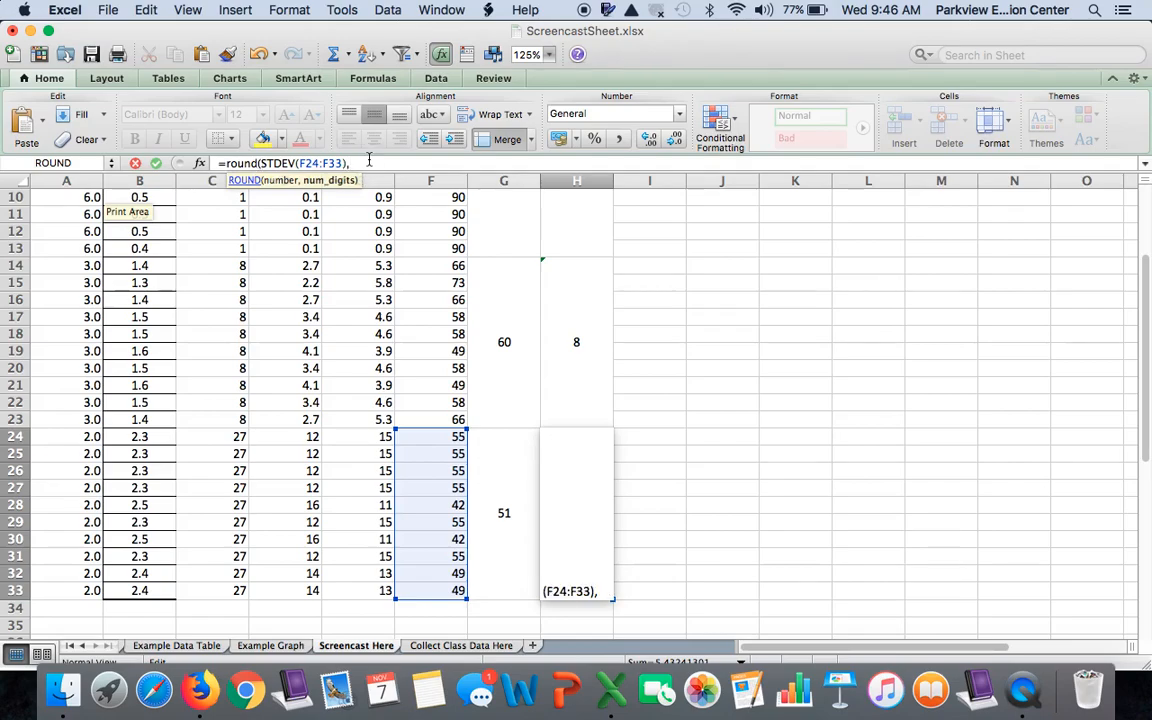
pyautogui.write('0')
pyautogui.press('Return')
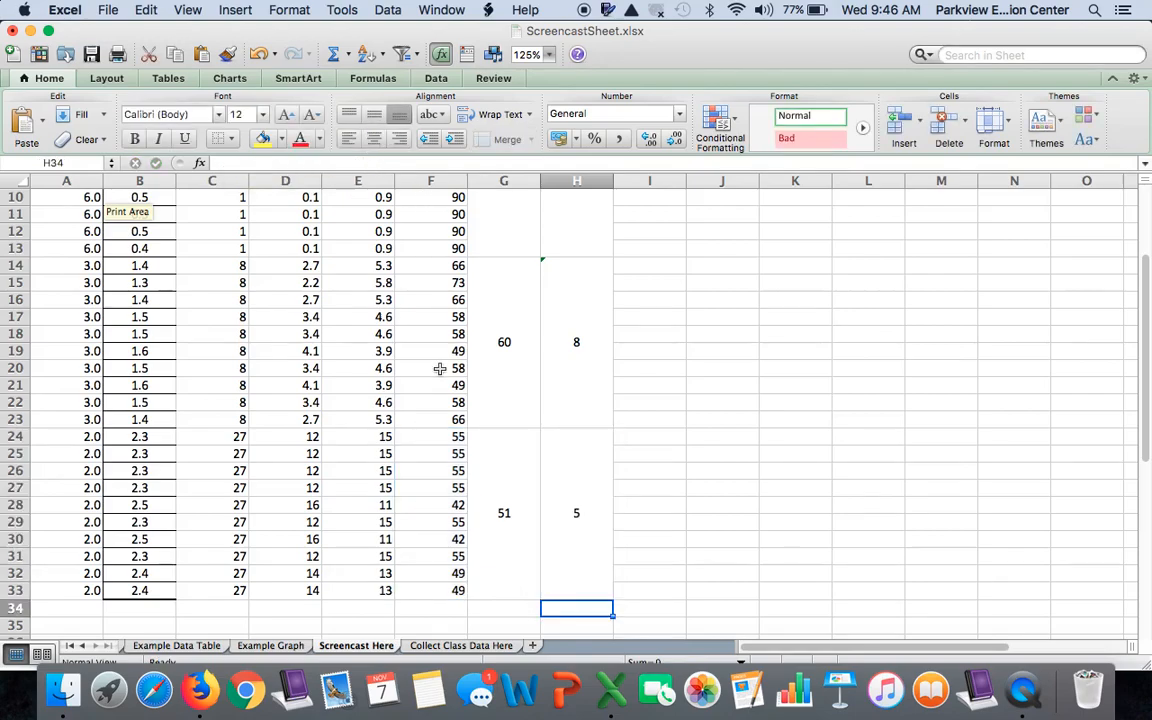
# Review the rounded processed values, means and standard deviations of all three ratio groups in Table 1
pyautogui.scroll(2, 440, 369)
pyautogui.scroll(2, 440, 369)
pyautogui.scroll(-5, 440, 369)
pyautogui.scroll(2, 440, 369)
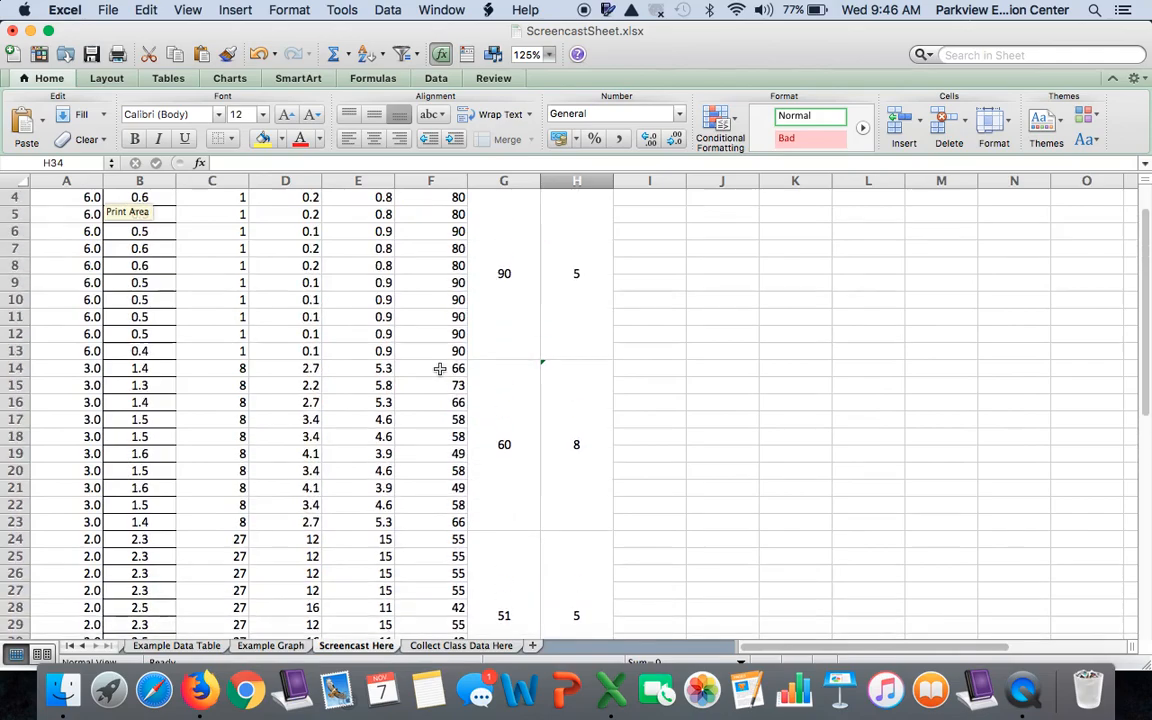
pyautogui.scroll(2, 440, 369)
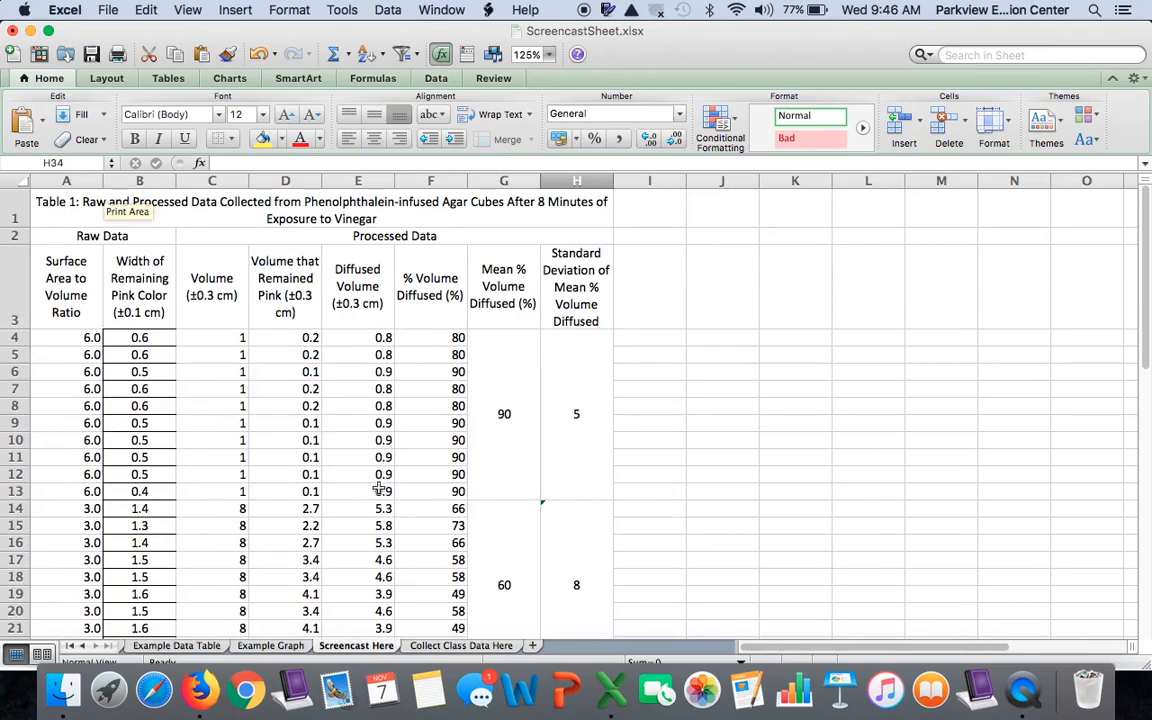
pyautogui.scroll(-4, 379, 489)
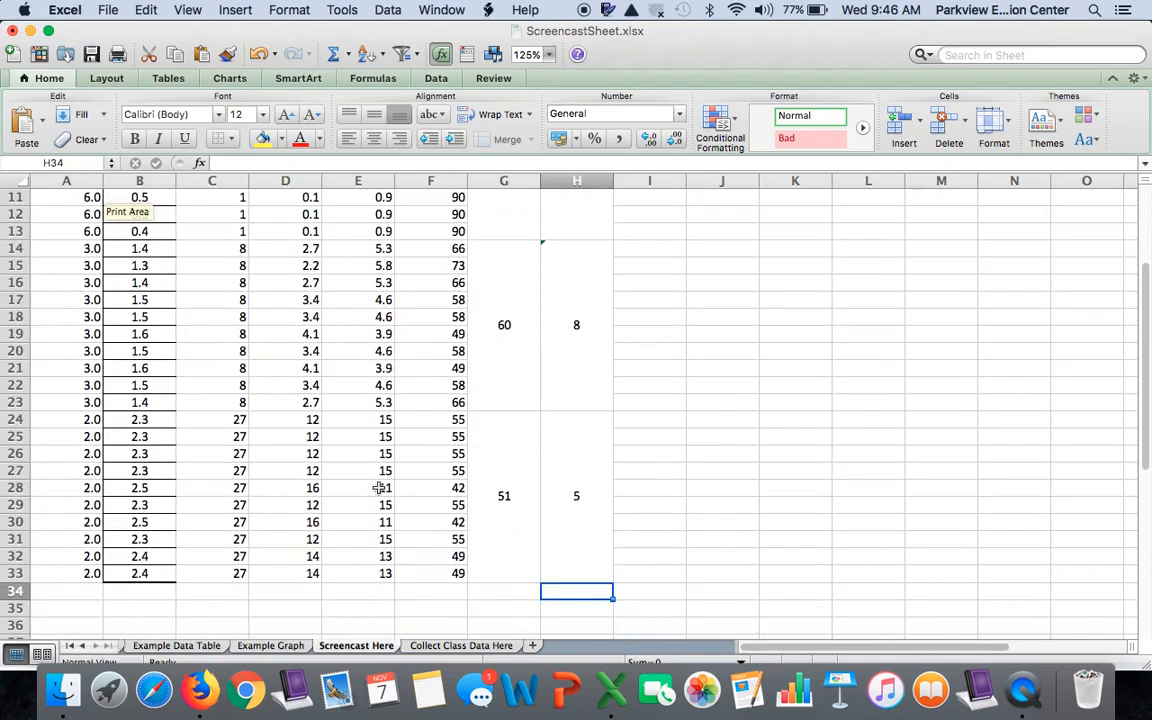
pyautogui.scroll(4, 379, 488)
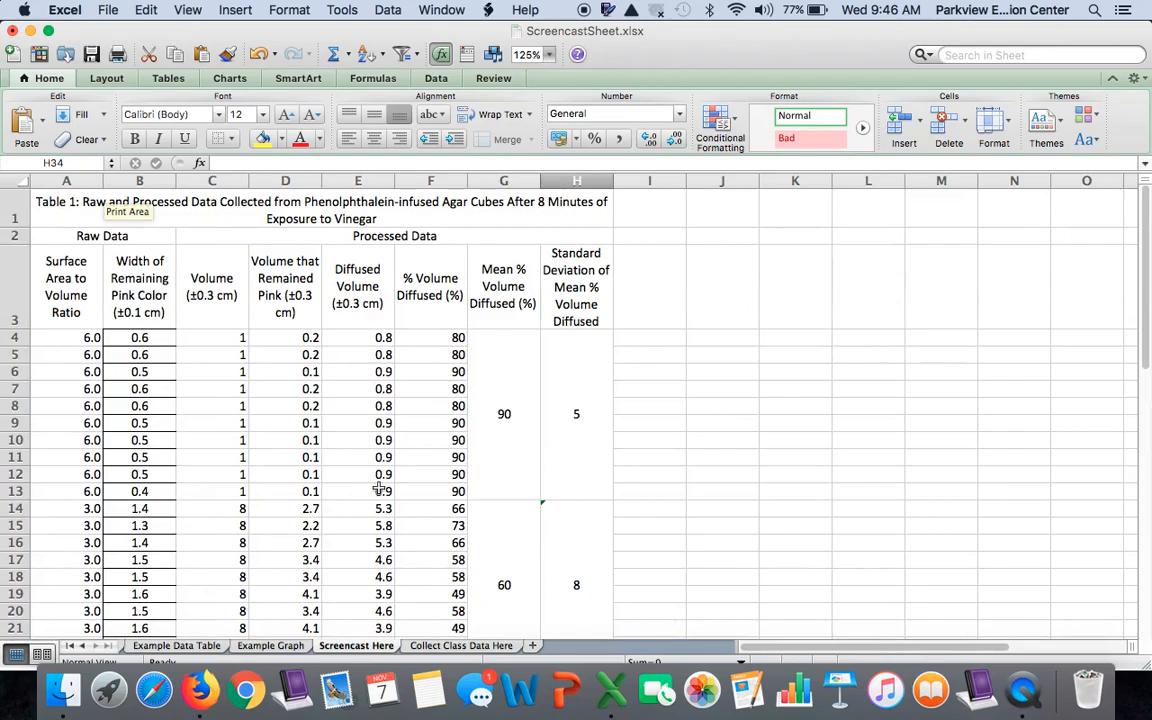